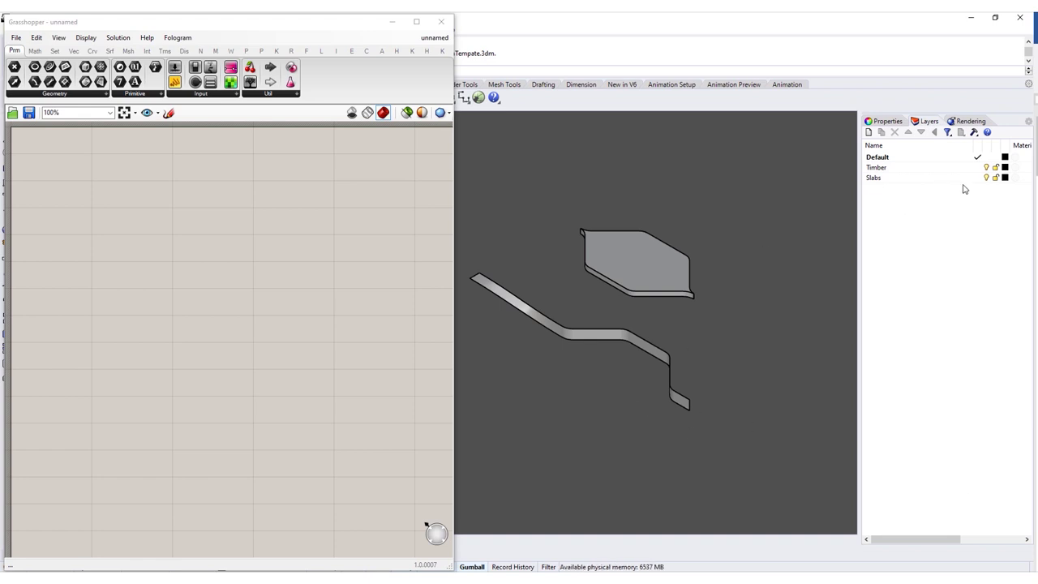
# - Hide the Timber layer and check the slab polysurface by selecting and deselecting it
pyautogui.click(986, 168)
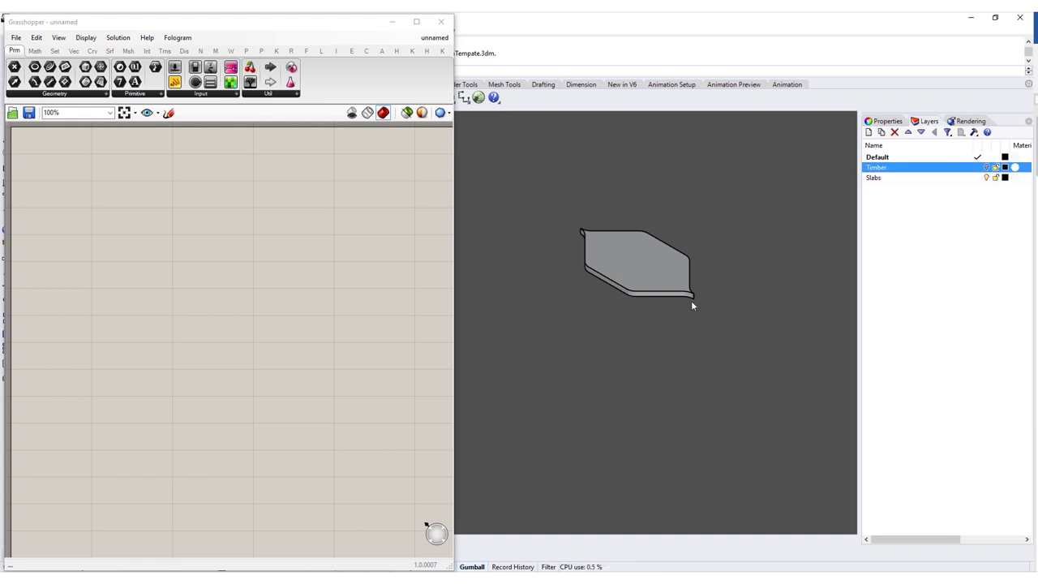
pyautogui.click(642, 269)
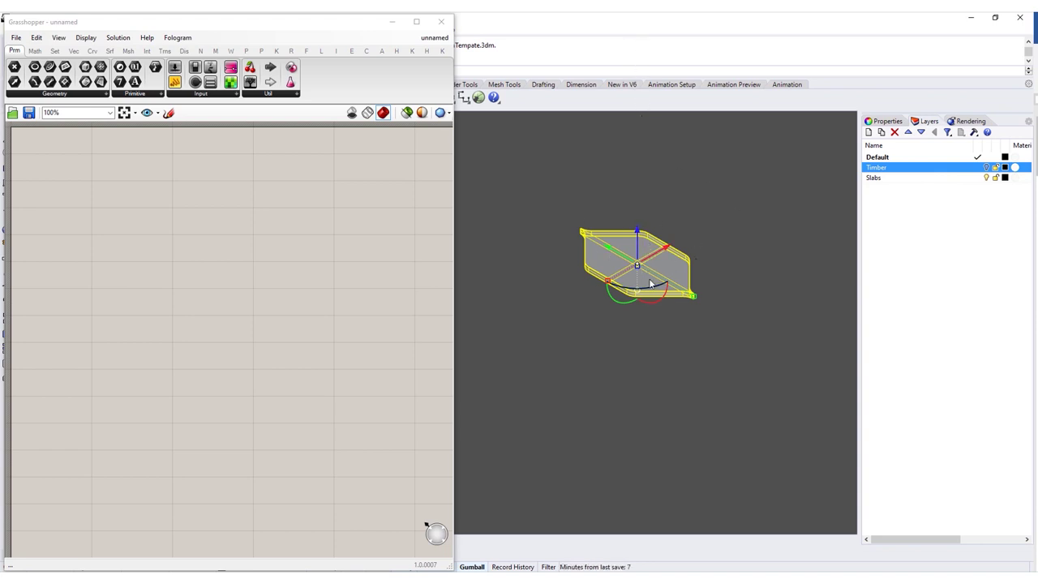
pyautogui.click(711, 349)
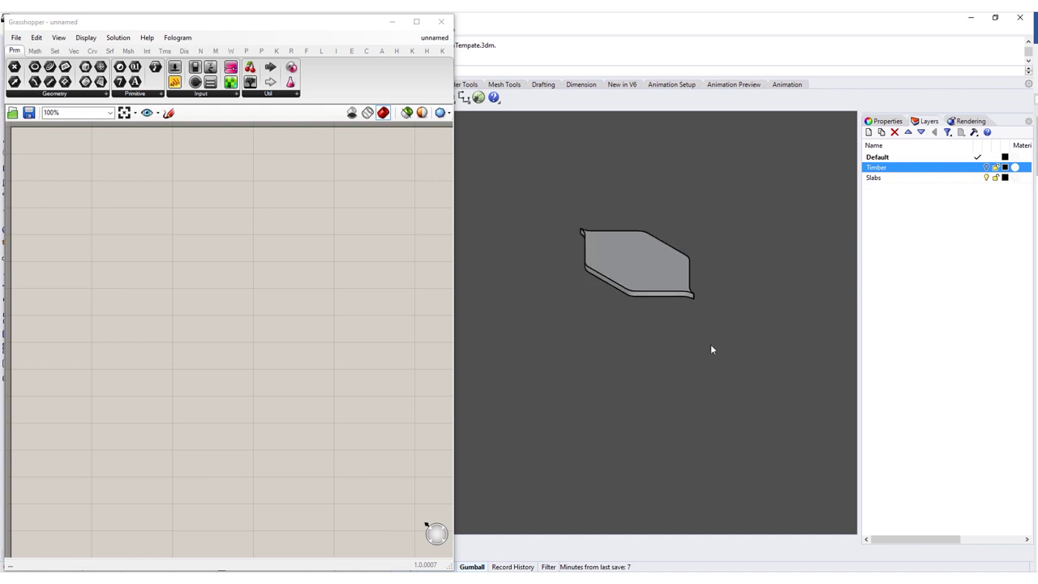
# - Add a Brep parameter to the canvas and reference the slab polysurface in it
pyautogui.doubleClick(92, 257)
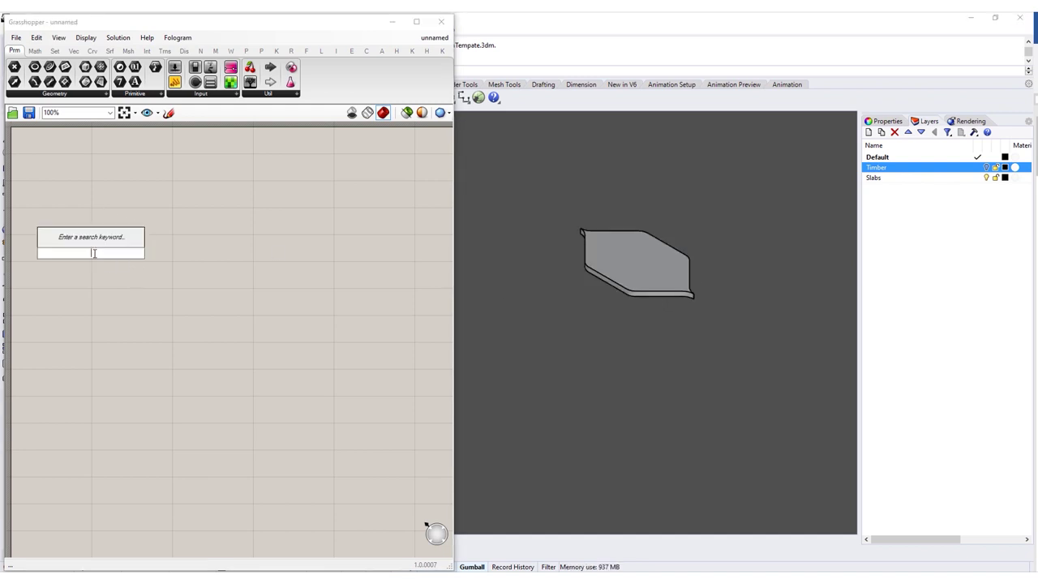
pyautogui.write('brep')
pyautogui.press('Return')
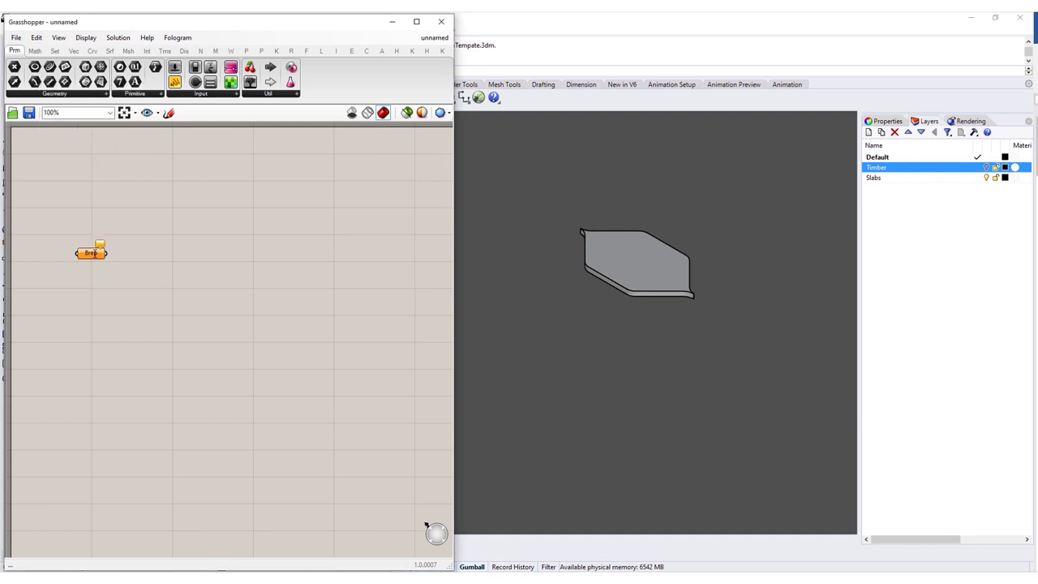
pyautogui.rightClick(94, 256)
pyautogui.click(162, 390)
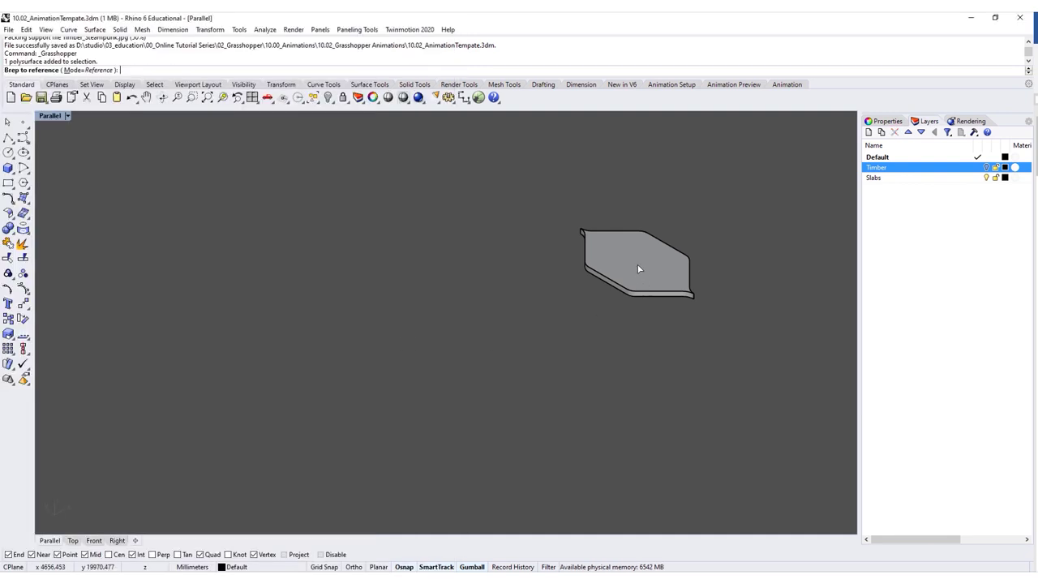
pyautogui.click(639, 263)
# - Hide the original slab polysurface and turn off the Slabs layer
pyautogui.click(679, 255)
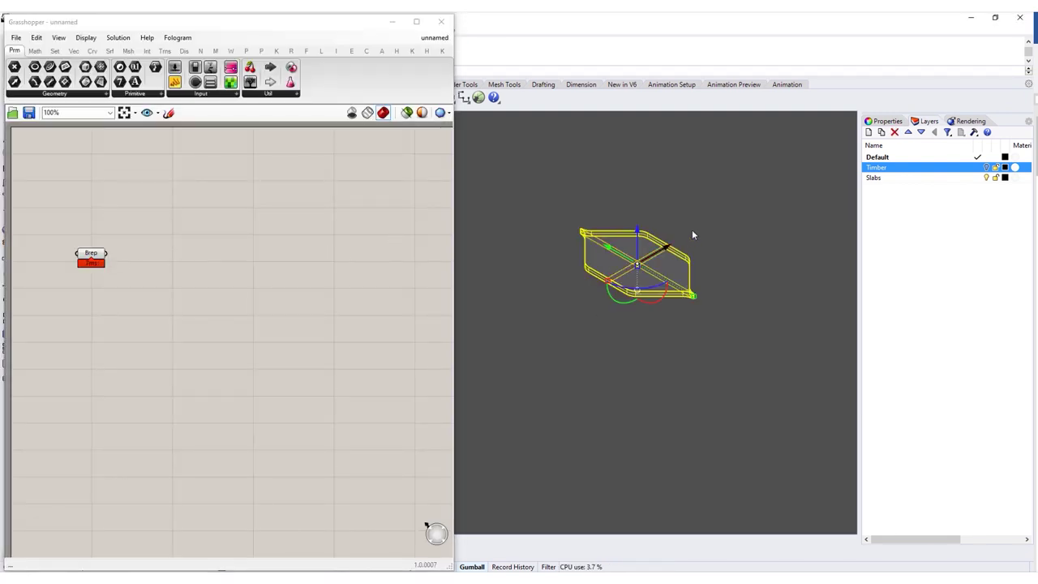
pyautogui.write('hide')
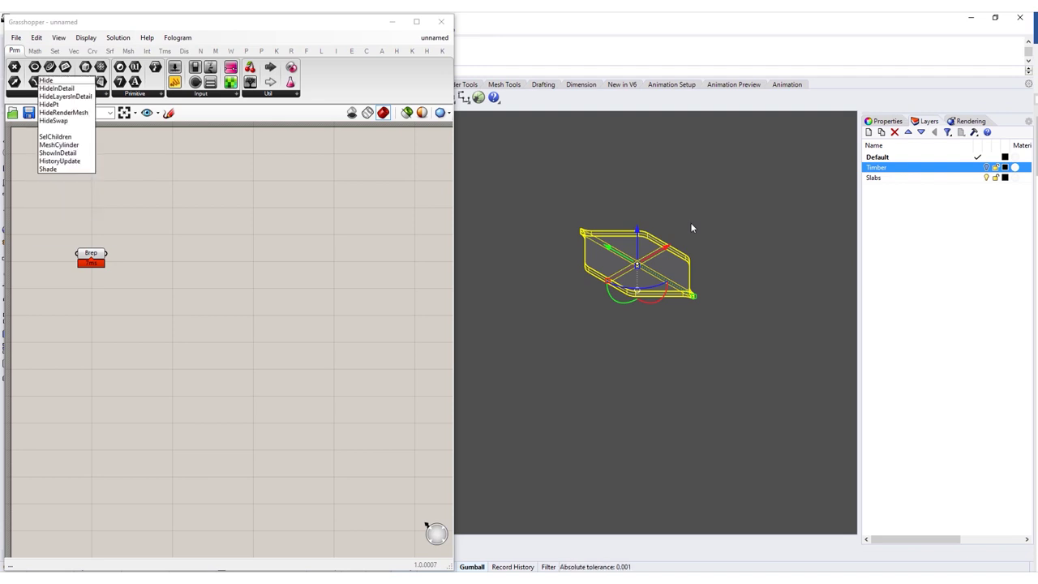
pyautogui.press('Return')
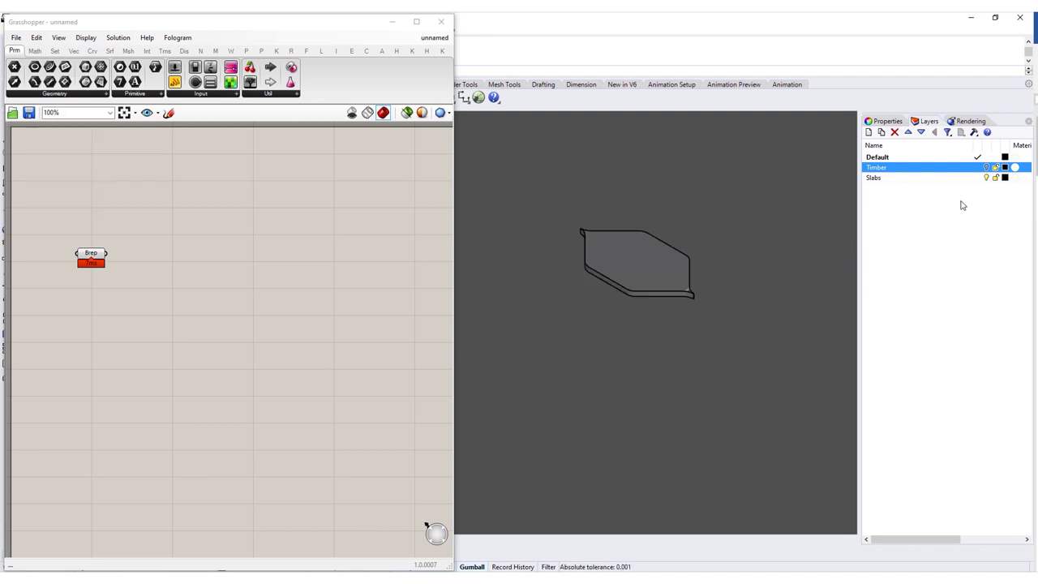
pyautogui.click(988, 179)
pyautogui.click(992, 177)
# - Add a Mesh Brep component beside the Brep parameter and connect the parameter to its Brep input
pyautogui.doubleClick(197, 272)
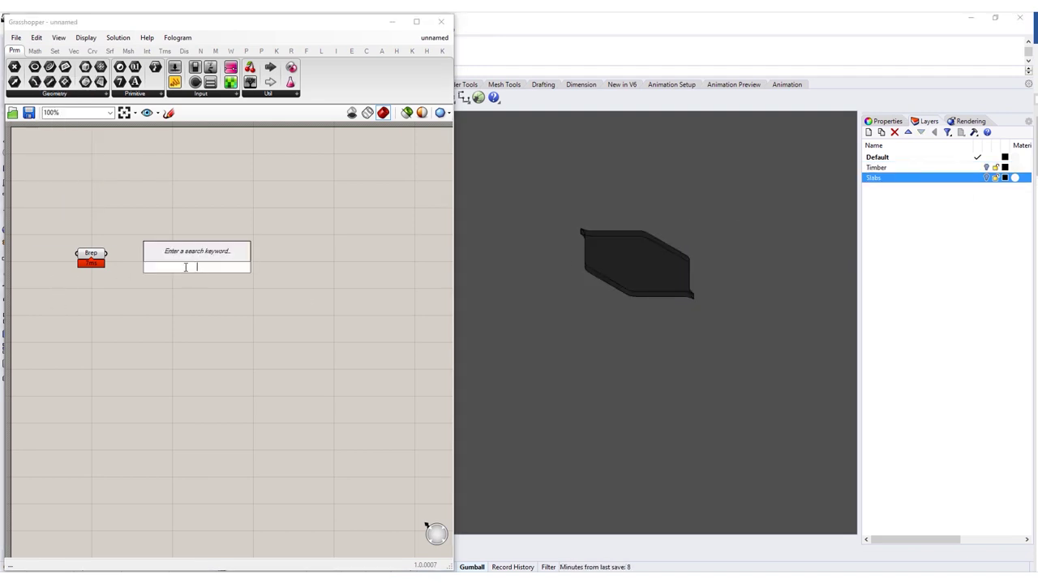
pyautogui.click(97, 259)
pyautogui.click(141, 262)
pyautogui.doubleClick(170, 258)
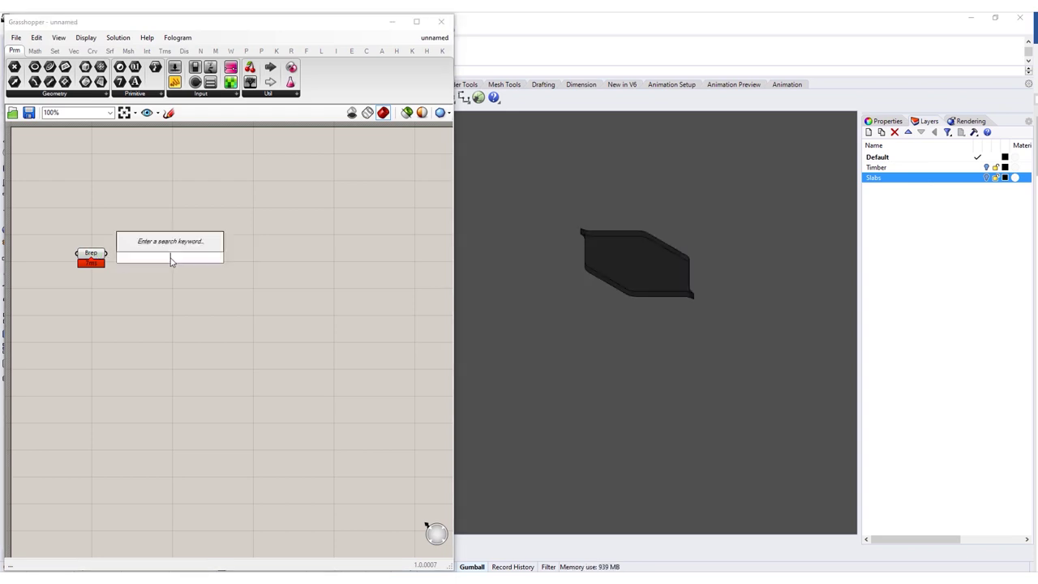
pyautogui.write('mesh br')
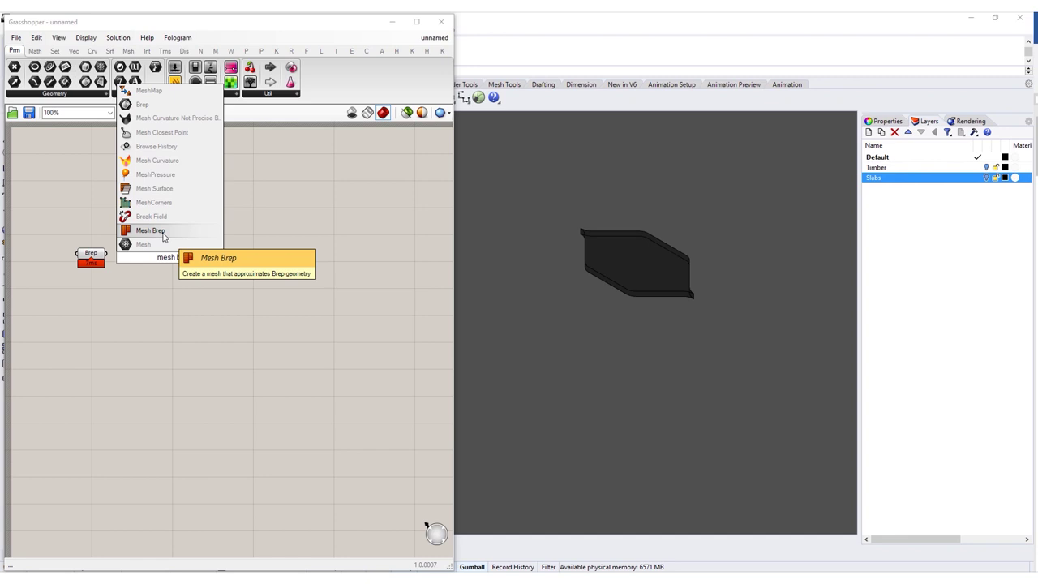
pyautogui.click(150, 231)
pyautogui.moveTo(107, 253); pyautogui.dragTo(169, 266)
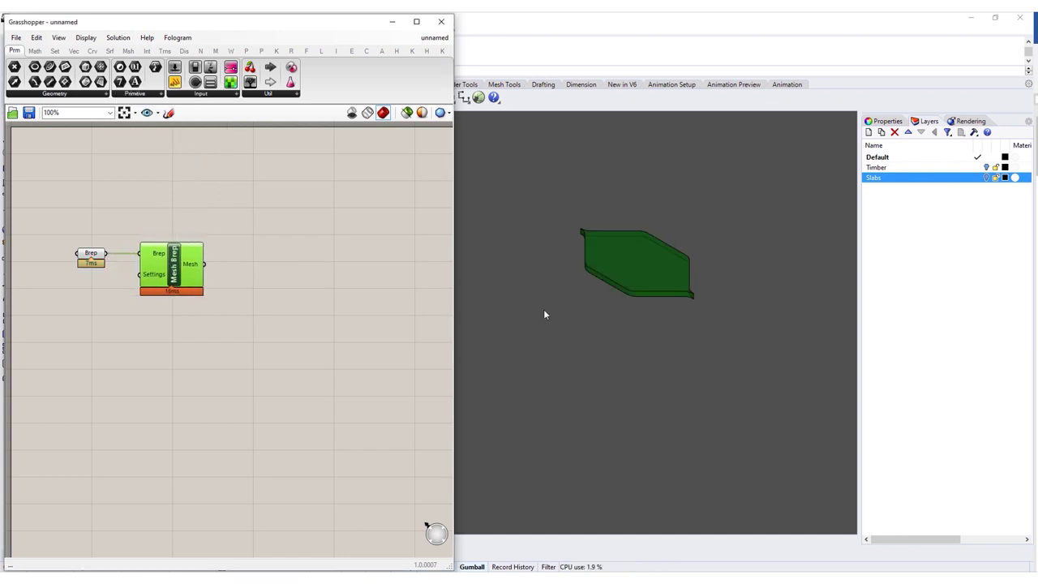
# - Widen the canvas window, add a Move component and connect the Mesh Brep output to its Geometry input
pyautogui.moveTo(455, 306); pyautogui.dragTo(496, 311)
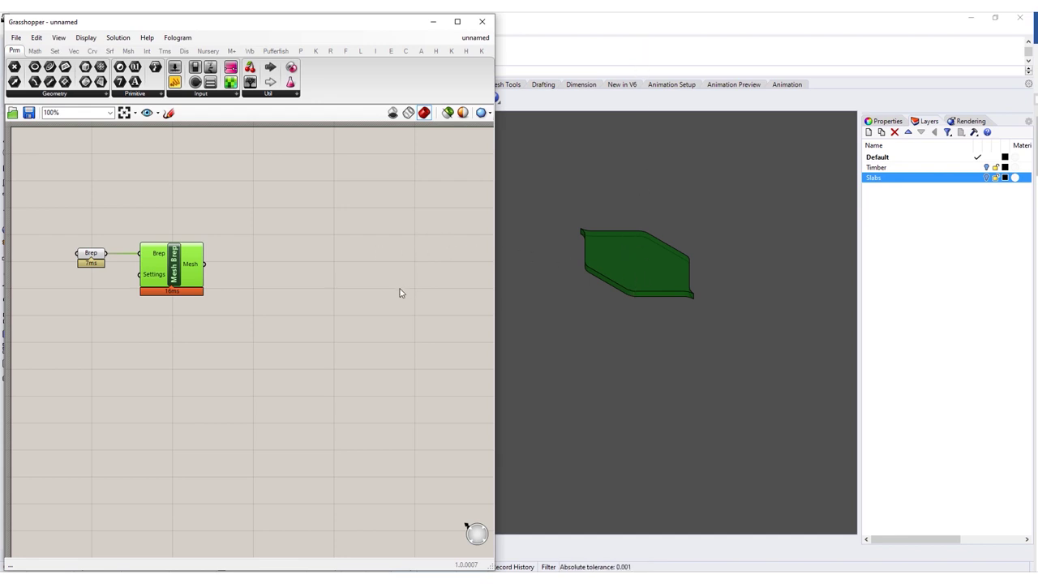
pyautogui.doubleClick(327, 254)
pyautogui.write('move')
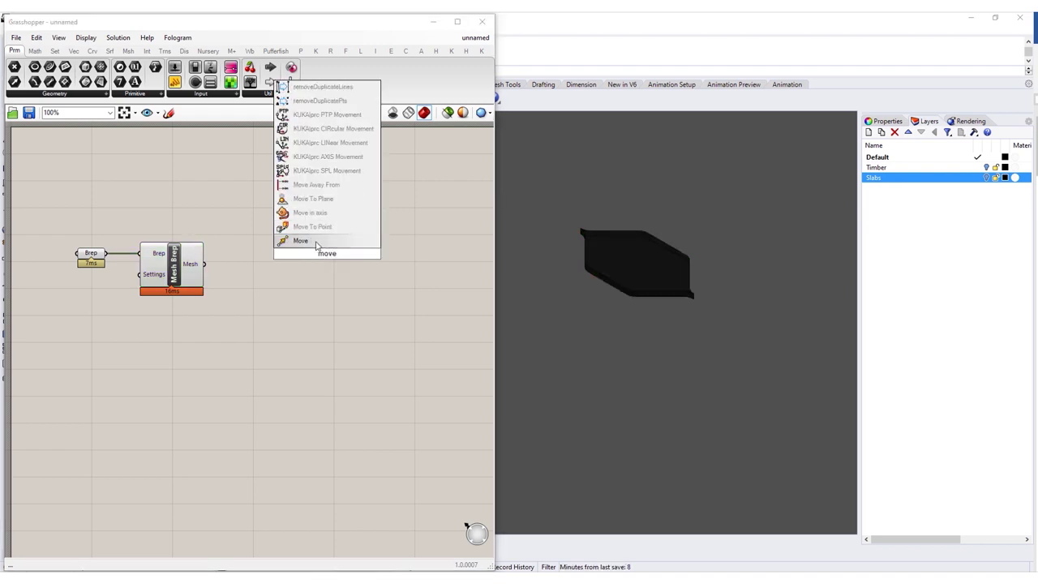
pyautogui.click(315, 241)
pyautogui.moveTo(324, 257); pyautogui.dragTo(392, 279)
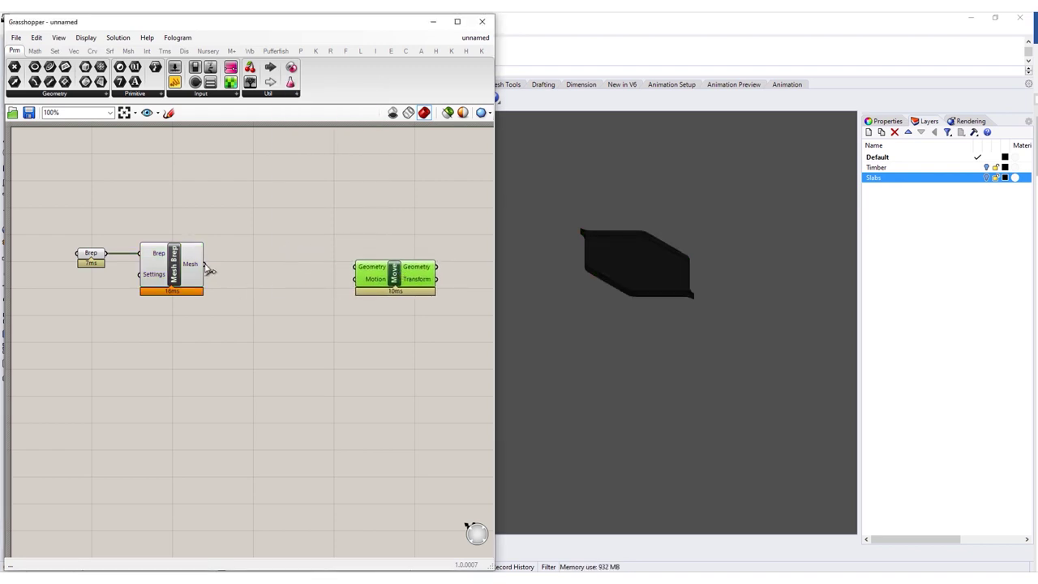
pyautogui.moveTo(208, 271); pyautogui.dragTo(424, 273)
# - Add a Unit Z vector component below the mesh wire and connect it to the Move component's Motion input
pyautogui.click(297, 360)
pyautogui.doubleClick(297, 360)
pyautogui.write('un')
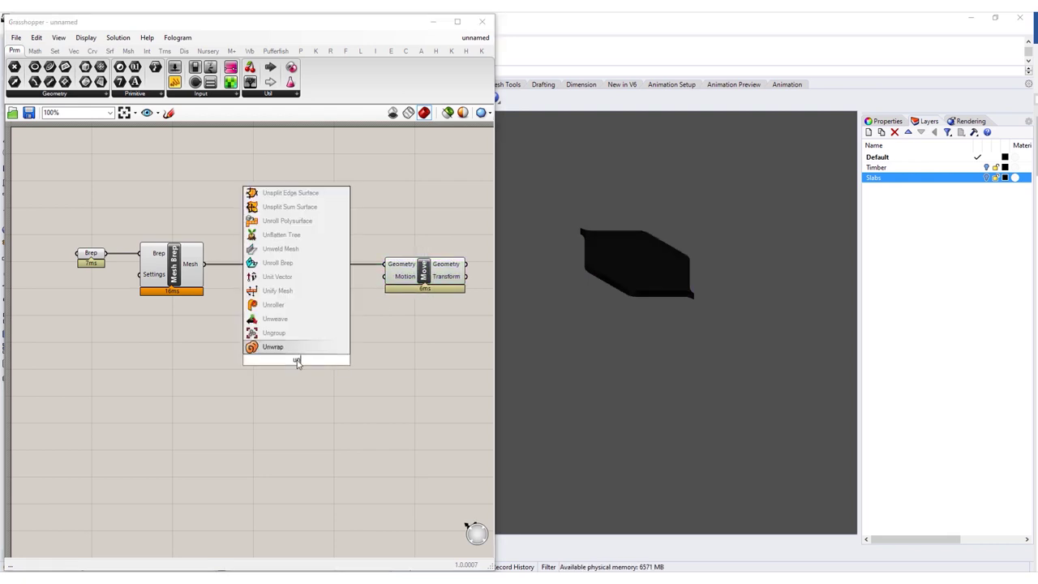
pyautogui.write('it z')
pyautogui.press('Return')
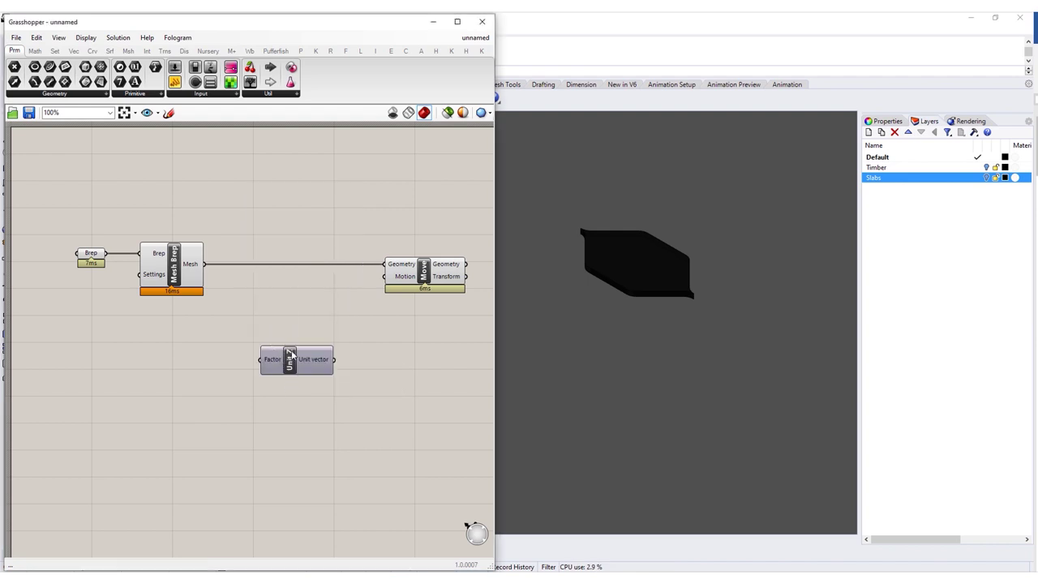
pyautogui.moveTo(291, 354); pyautogui.dragTo(385, 277)
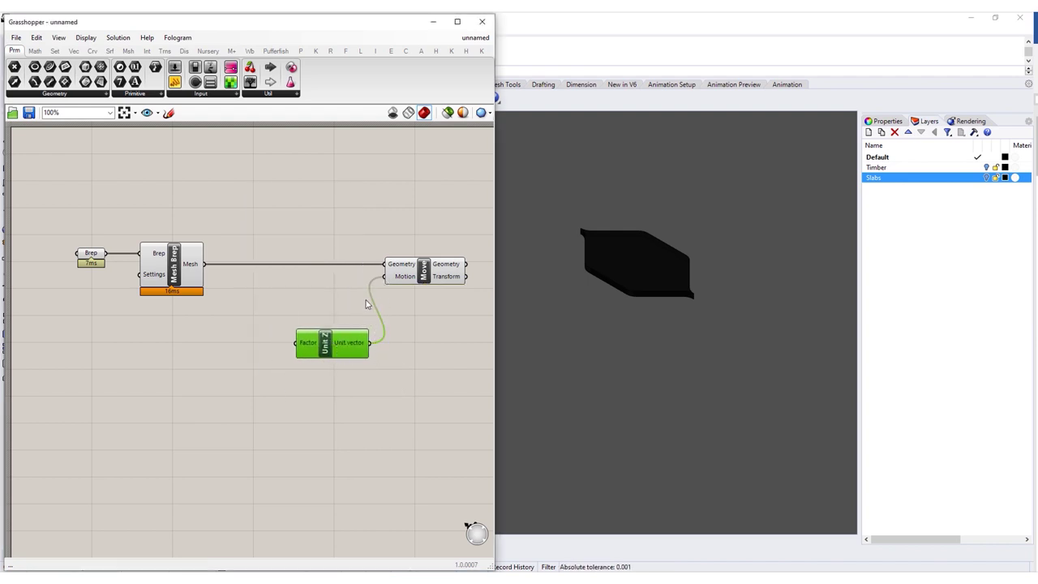
# - Create a number slider ranging from 0 to 20000 and connect it to the Unit Z Factor input
pyautogui.doubleClick(217, 357)
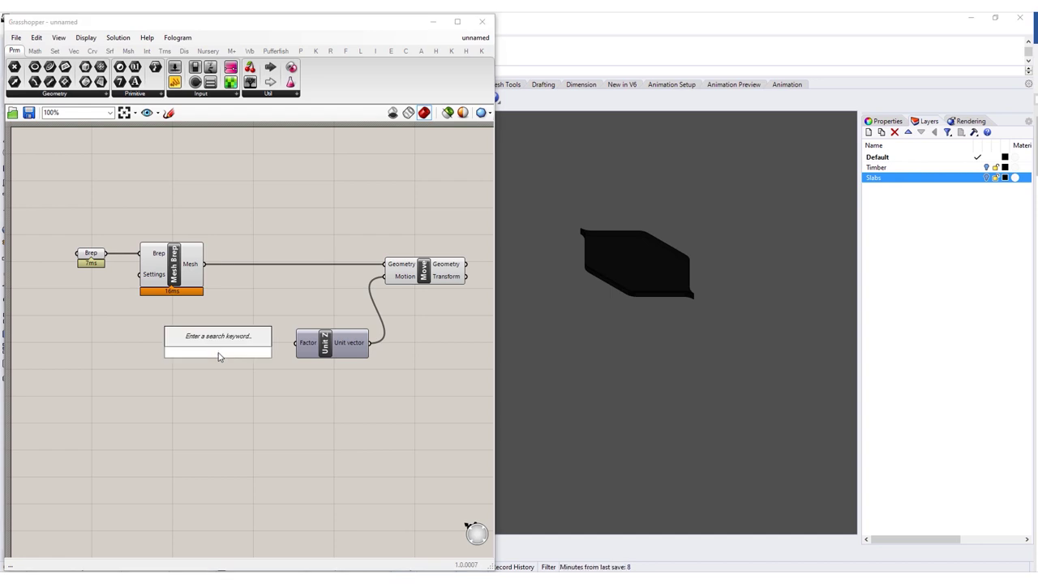
pyautogui.write('20')
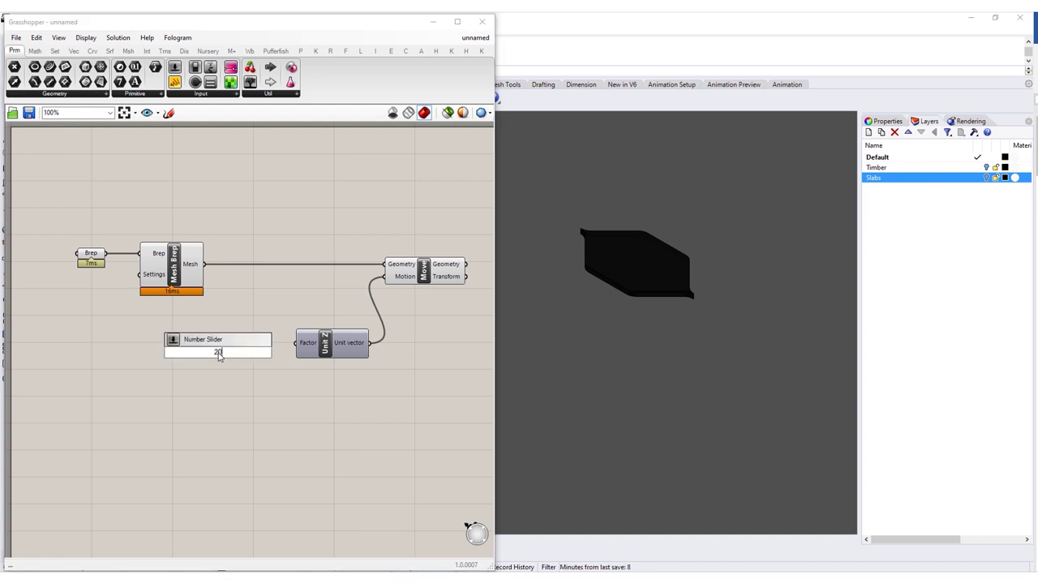
pyautogui.press('BackSpace')
pyautogui.press('BackSpace')
pyautogui.write('0<20000')
pyautogui.press('Return')
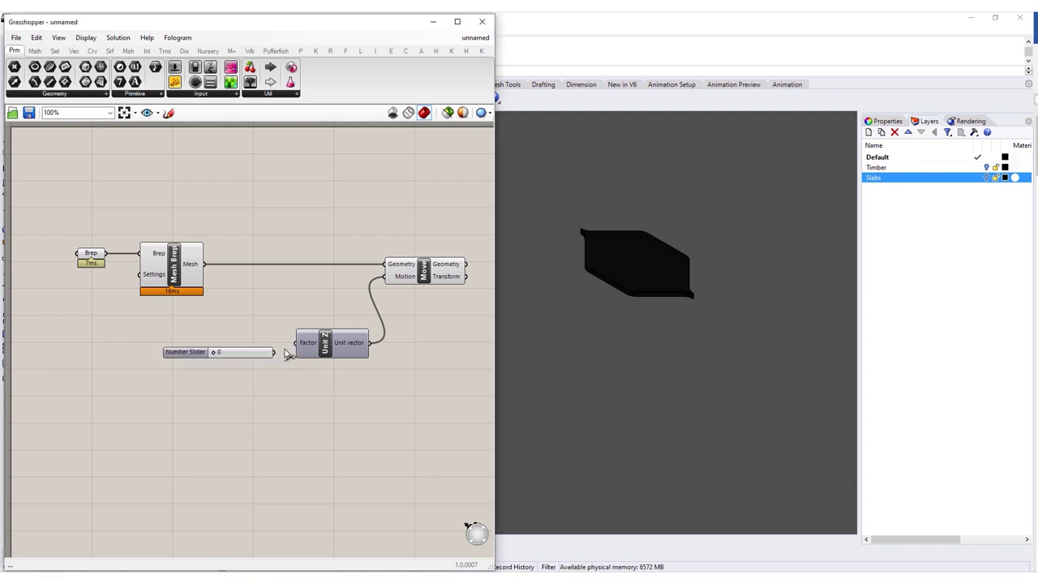
pyautogui.moveTo(274, 352); pyautogui.dragTo(239, 347)
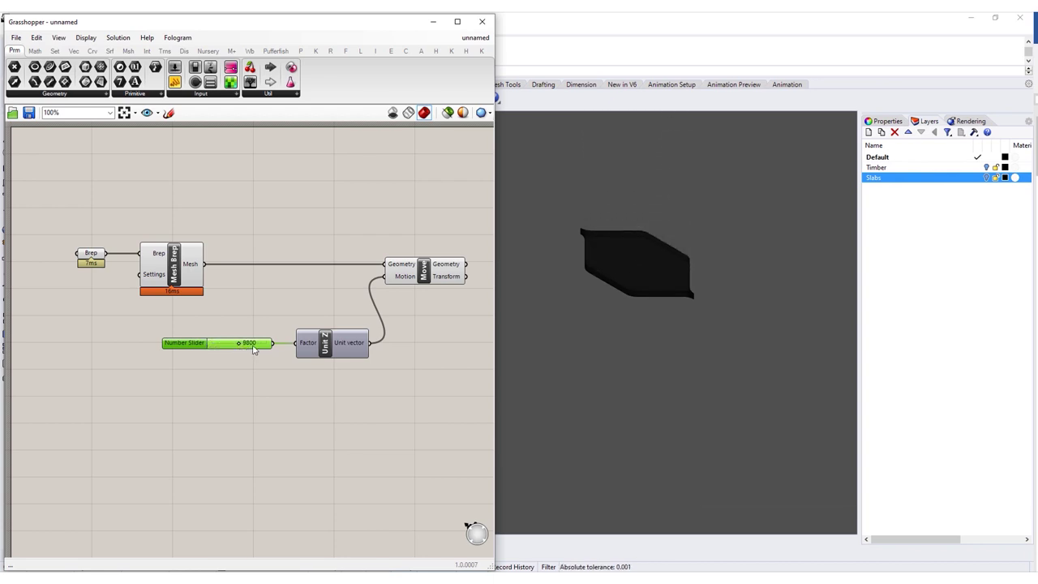
# - Set the Unit Z factor slider to 10000
pyautogui.doubleClick(244, 343)
pyautogui.write('10000')
pyautogui.press('Return')
# - Set the Unit Z factor slider to 20000
pyautogui.doubleClick(221, 348)
pyautogui.write('2000')
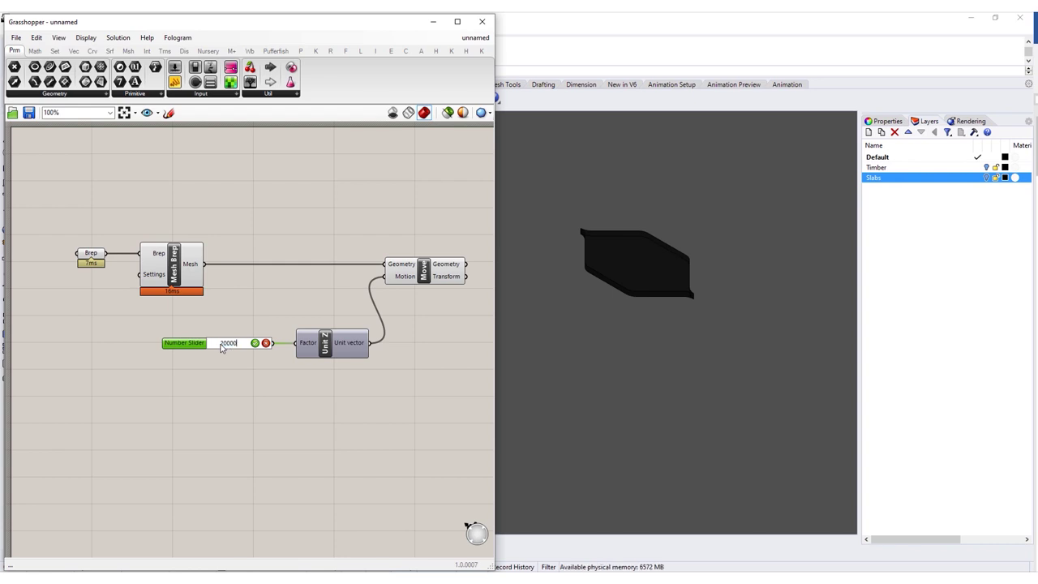
pyautogui.press('Return')
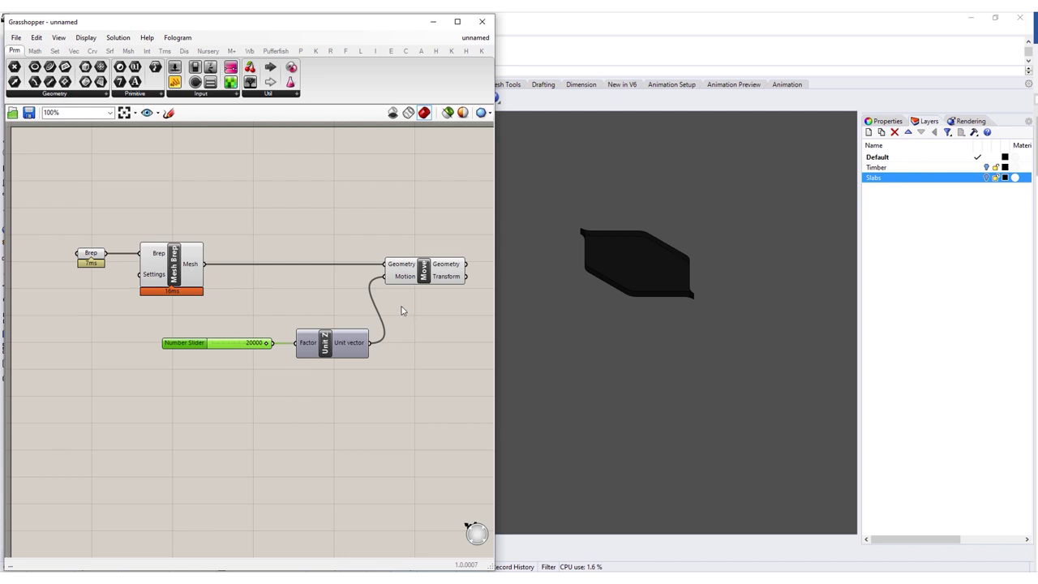
# - Shift the number slider, Unit Z and Move components together closer to the Mesh Brep component
pyautogui.moveTo(400, 310); pyautogui.dragTo(378, 310, button='right')
pyautogui.moveTo(420, 213); pyautogui.dragTo(130, 381)
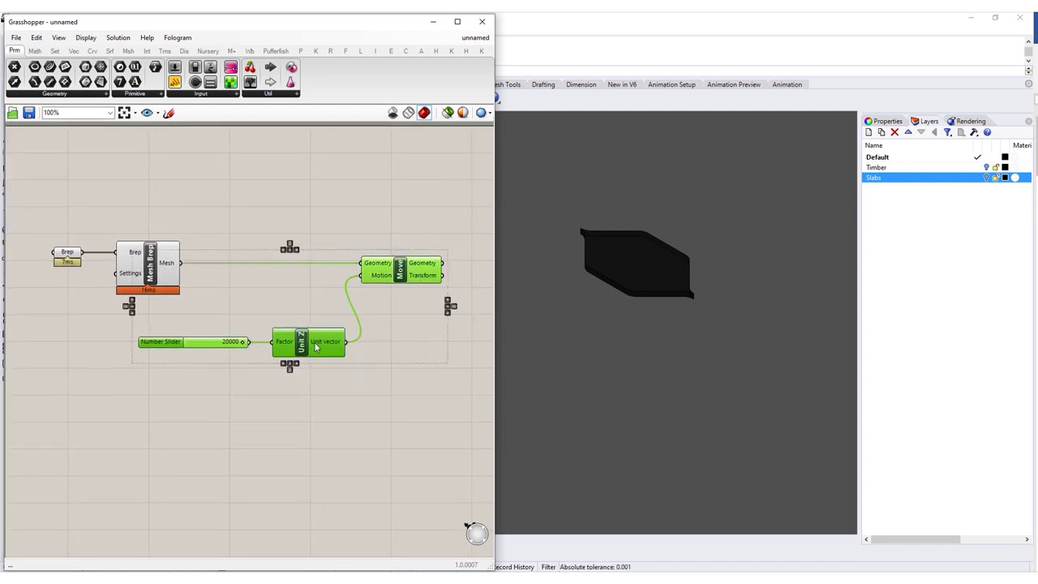
pyautogui.moveTo(316, 347); pyautogui.dragTo(273, 347)
# - Turn off the preview of the Brep parameter and the Mesh Brep component
pyautogui.moveTo(251, 185); pyautogui.dragTo(57, 324)
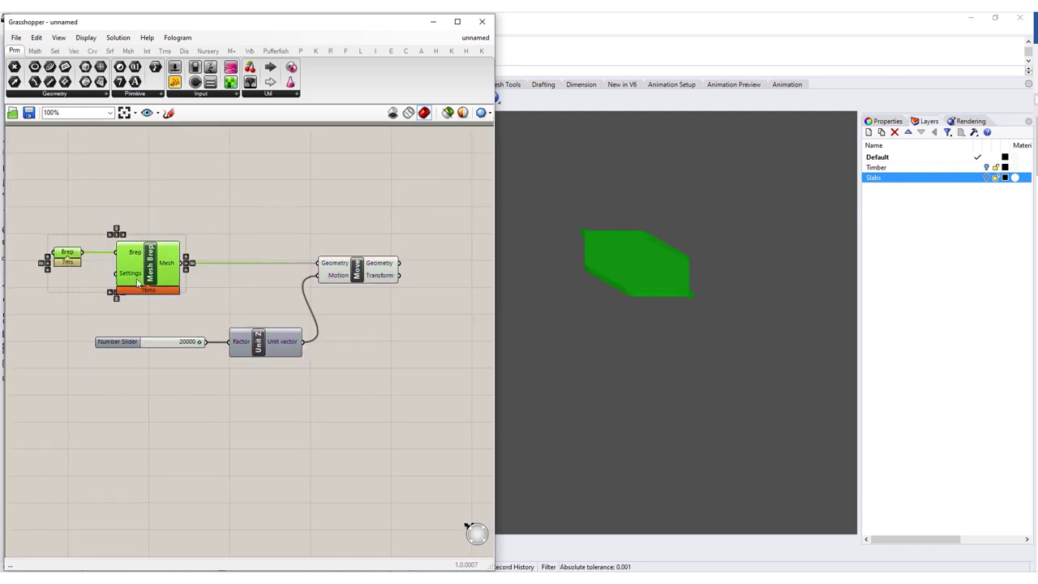
pyautogui.rightClick(286, 203)
pyautogui.click(310, 212)
pyautogui.click(381, 268)
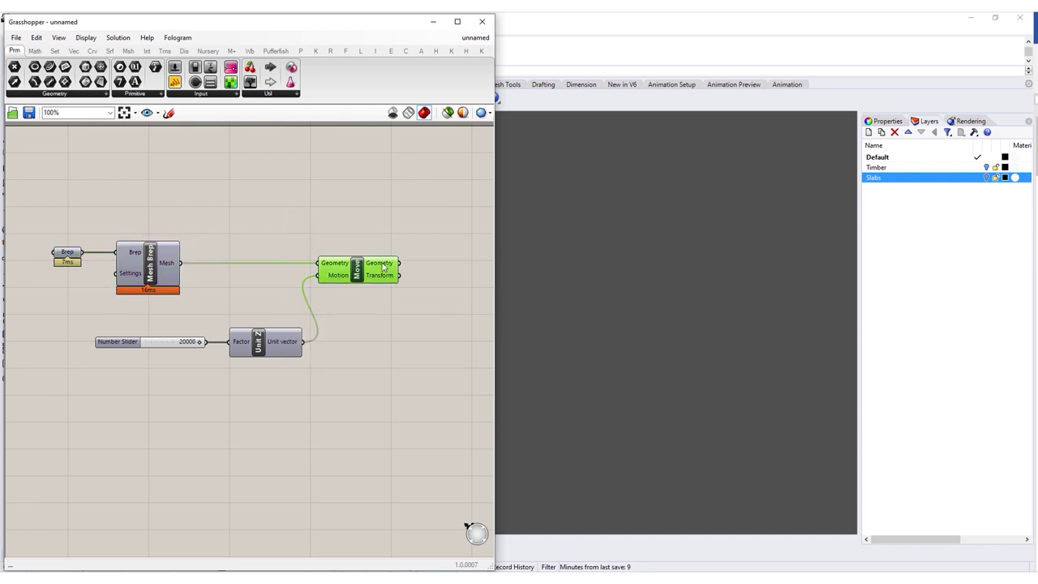
pyautogui.moveTo(200, 344)
pyautogui.mouseDown()
pyautogui.moveTo(132, 347)
pyautogui.moveTo(200, 343)
pyautogui.mouseUp()
pyautogui.click(442, 327)
# - Add a Reverse vector component, connect the Unit Z vector to its input and align it with Unit Z
pyautogui.moveTo(433, 327); pyautogui.dragTo(341, 324, button='right')
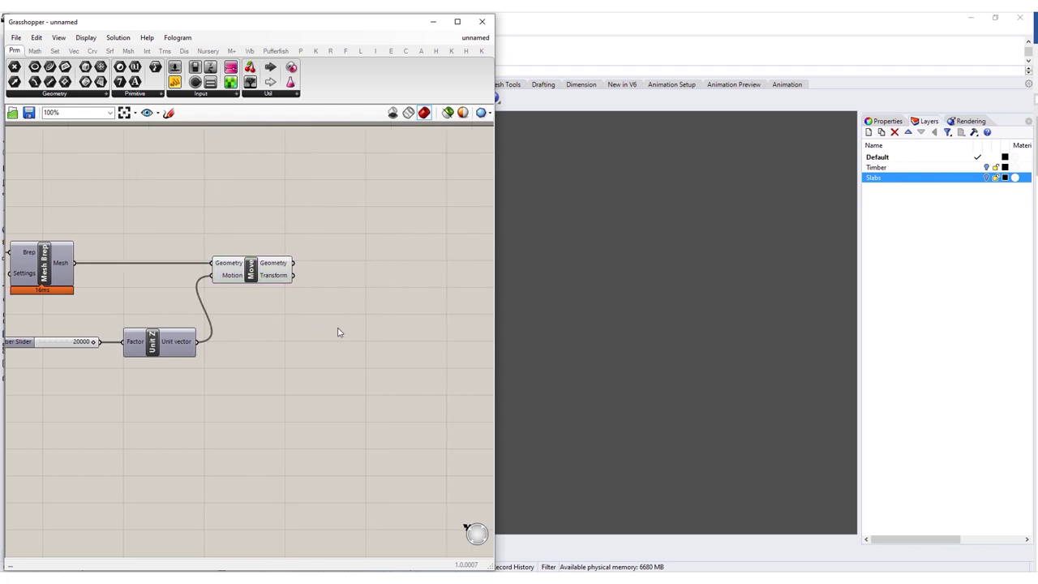
pyautogui.doubleClick(339, 332)
pyautogui.write('rever')
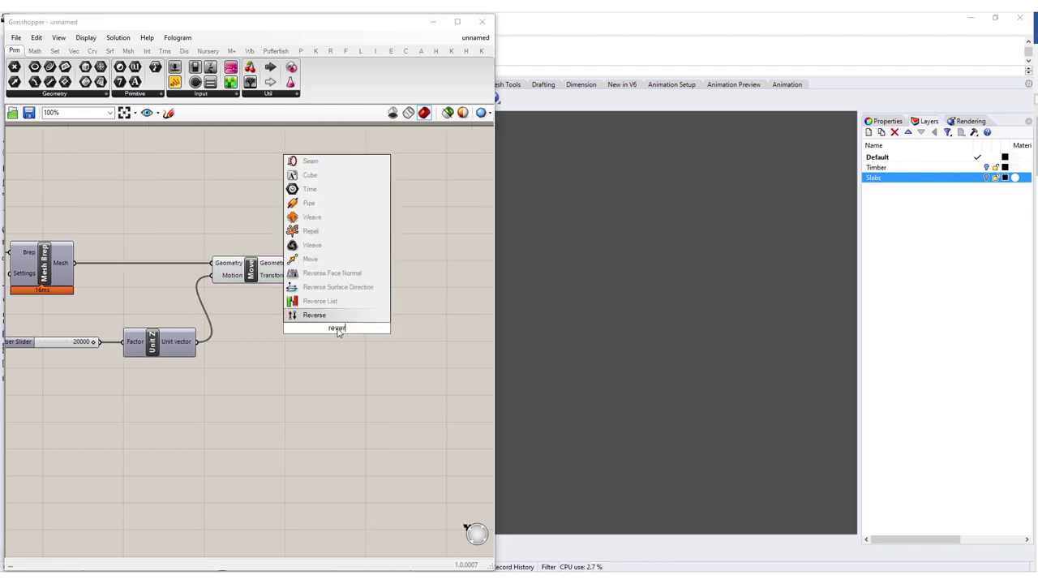
pyautogui.click(314, 315)
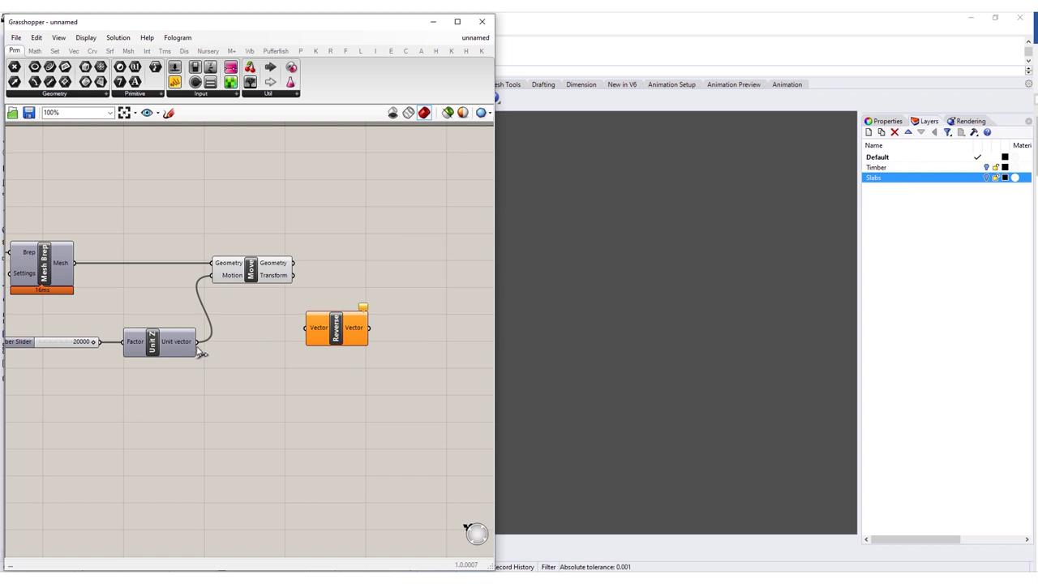
pyautogui.moveTo(199, 344); pyautogui.dragTo(338, 346)
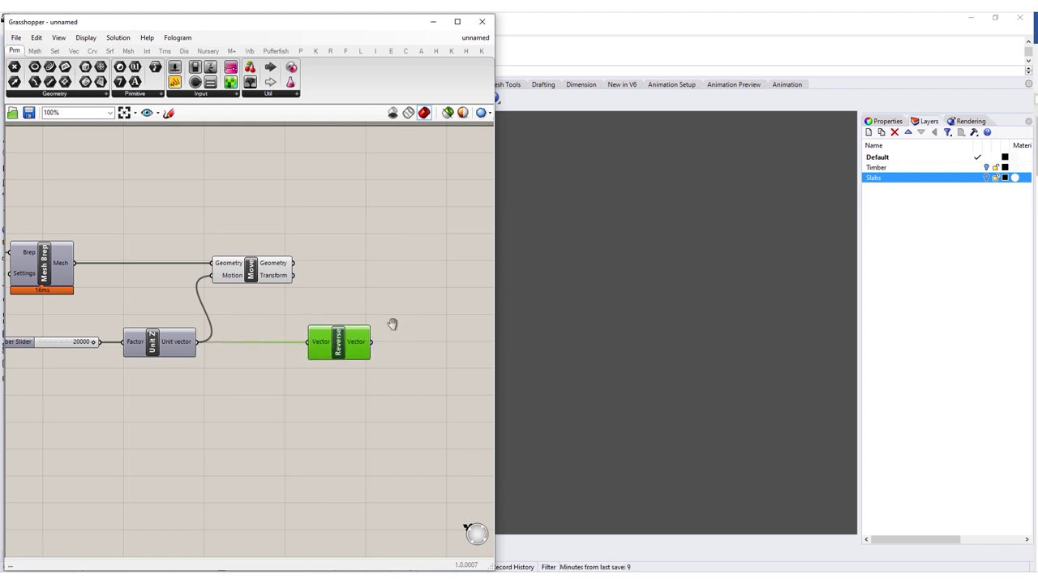
# - Add a second Move component and connect the first Move's Geometry output to its Geometry input
pyautogui.moveTo(476, 320); pyautogui.dragTo(367, 317, button='right')
pyautogui.doubleClick(325, 333)
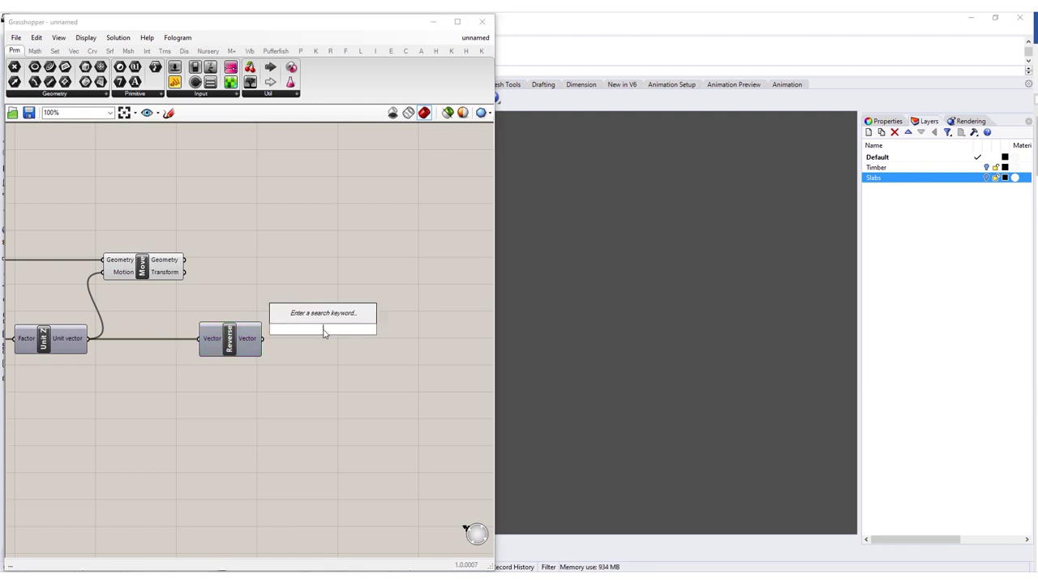
pyautogui.write('move')
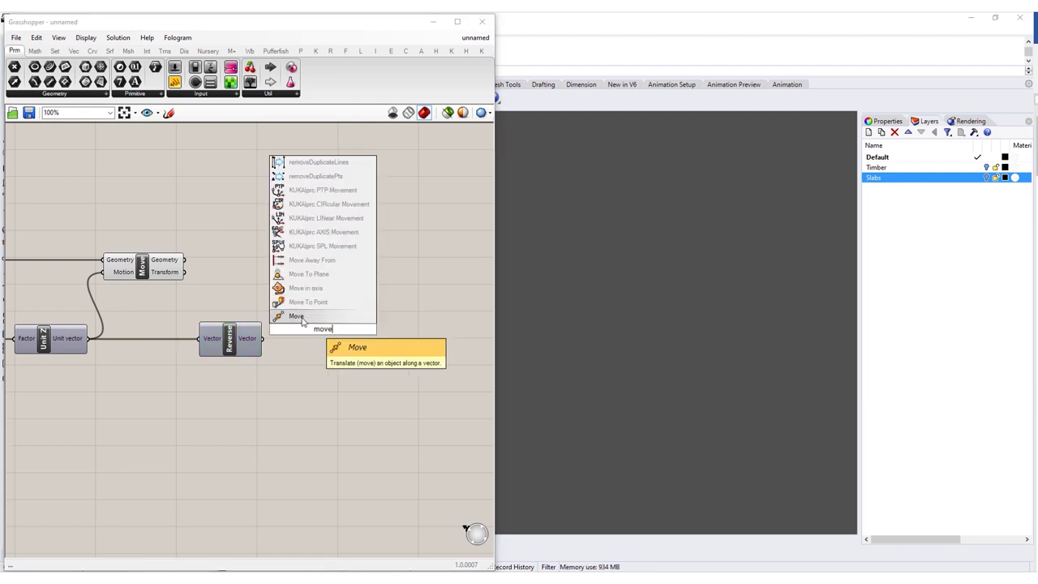
pyautogui.press('Return')
pyautogui.moveTo(358, 318); pyautogui.dragTo(418, 303)
pyautogui.moveTo(186, 260); pyautogui.dragTo(398, 267)
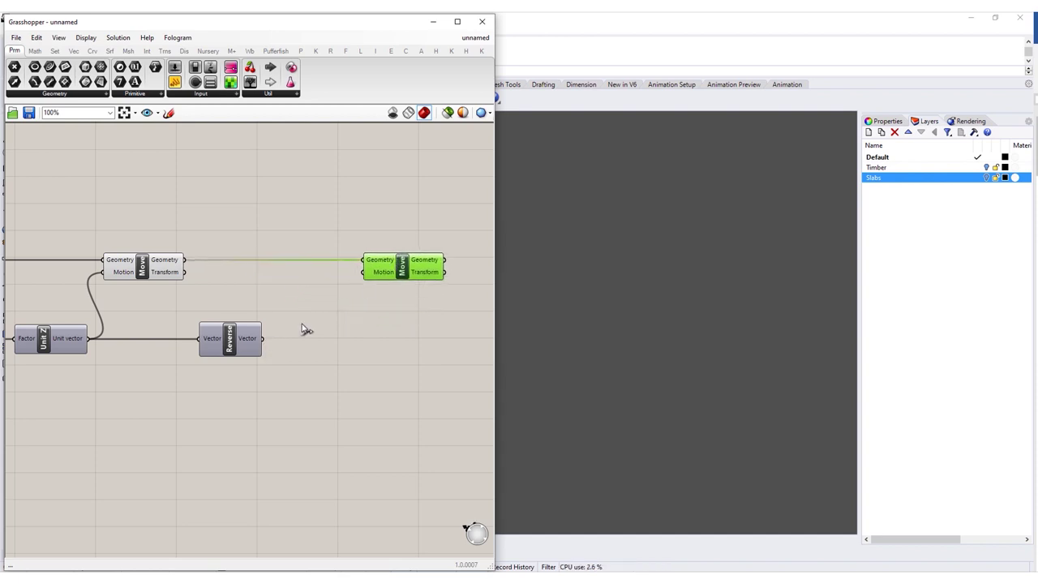
# - Connect the reversed vector to the second Move's Motion input and to input A of a new Multiplication component
pyautogui.moveTo(262, 338); pyautogui.dragTo(363, 273)
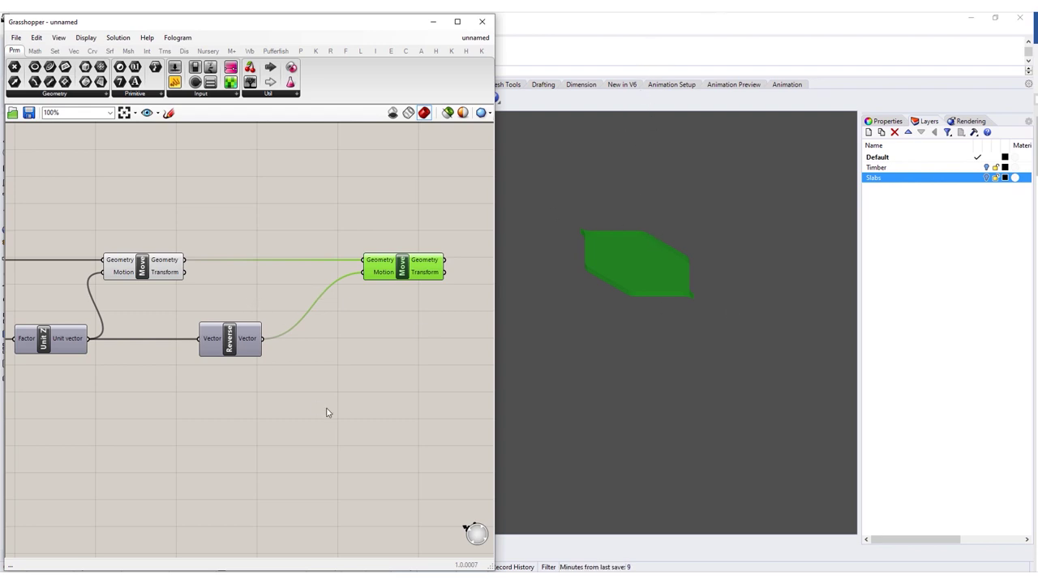
pyautogui.doubleClick(392, 416)
pyautogui.write('mult')
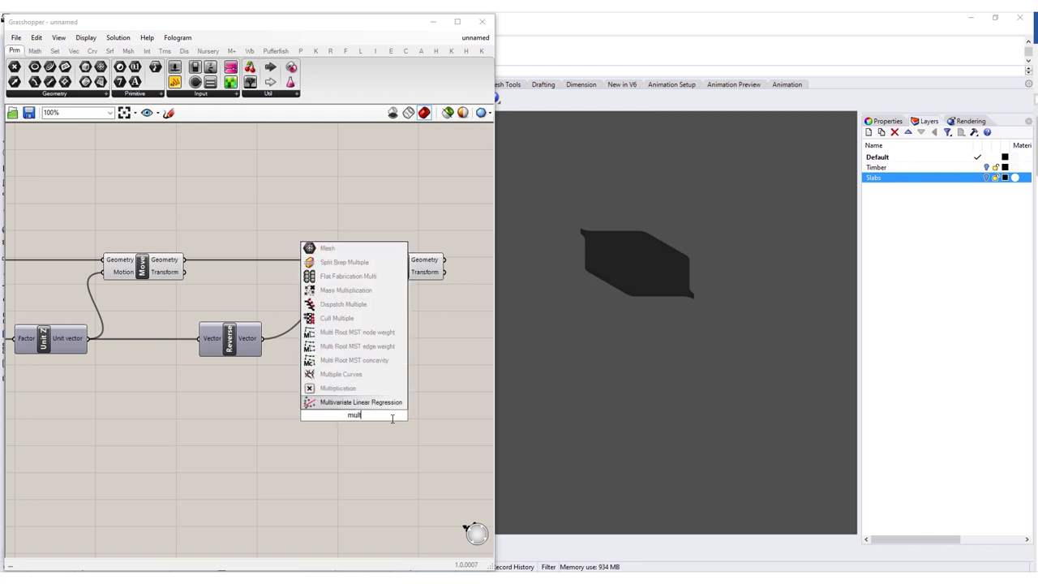
pyautogui.click(380, 389)
pyautogui.moveTo(357, 407); pyautogui.dragTo(340, 359)
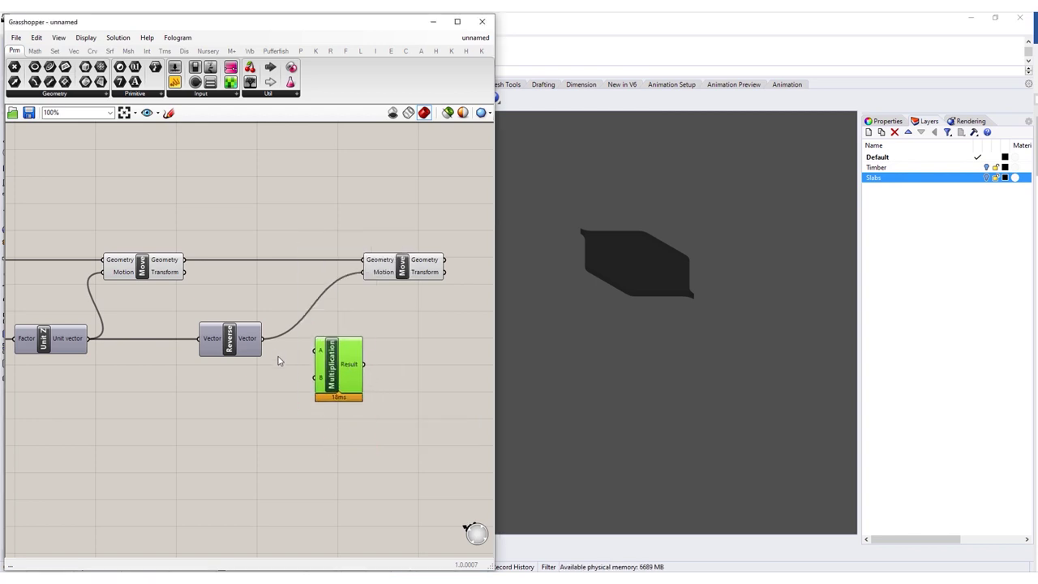
pyautogui.moveTo(262, 339); pyautogui.dragTo(341, 363)
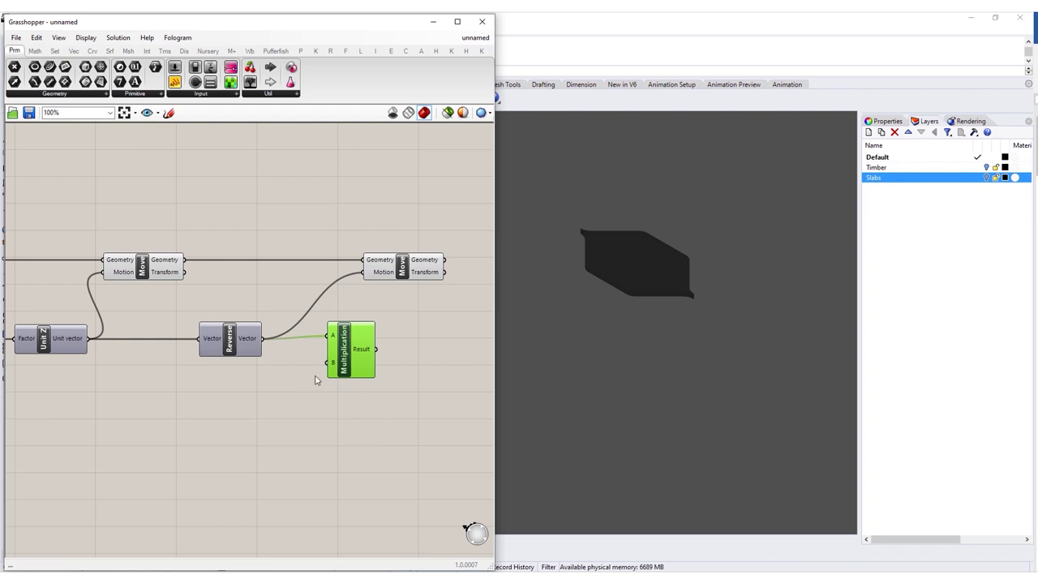
# - Connect a new 1.000 number slider to Multiplication's input B and wire its Result to the second Move's Motion input
pyautogui.doubleClick(277, 431)
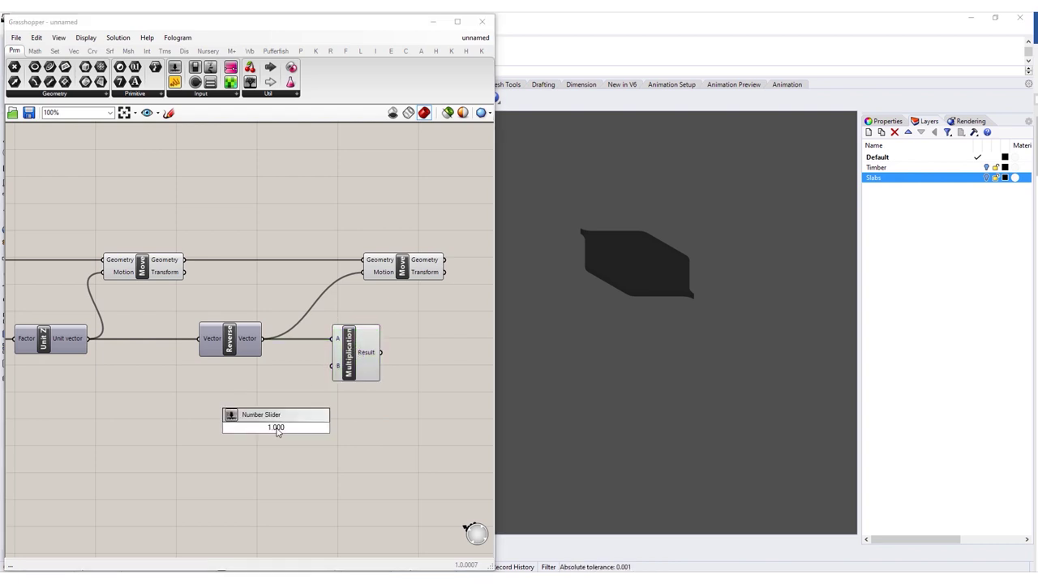
pyautogui.press('Return')
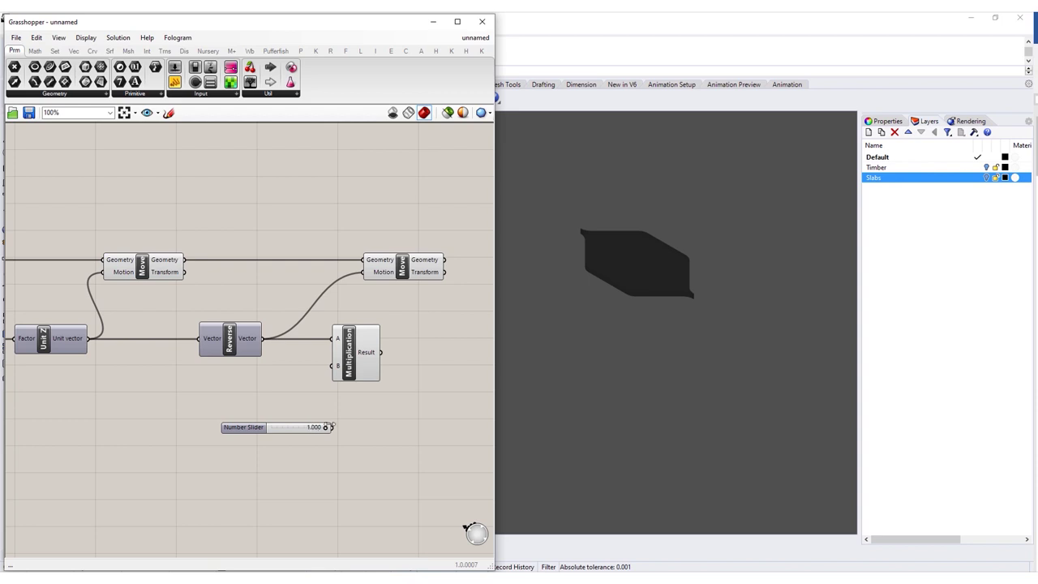
pyautogui.moveTo(301, 431); pyautogui.dragTo(365, 276)
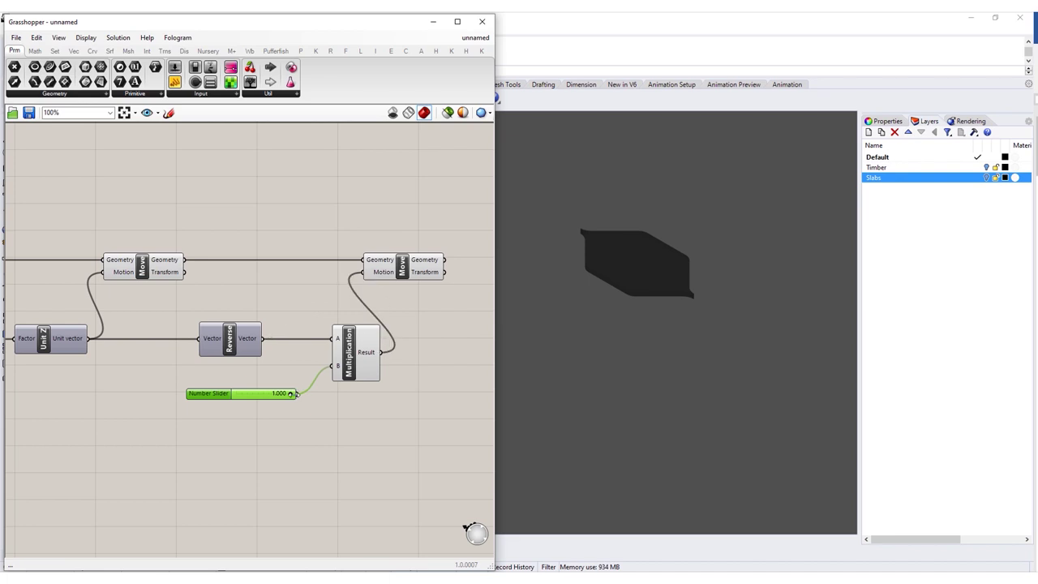
pyautogui.moveTo(297, 394)
pyautogui.mouseDown()
pyautogui.moveTo(227, 394)
pyautogui.moveTo(303, 406)
pyautogui.mouseUp()
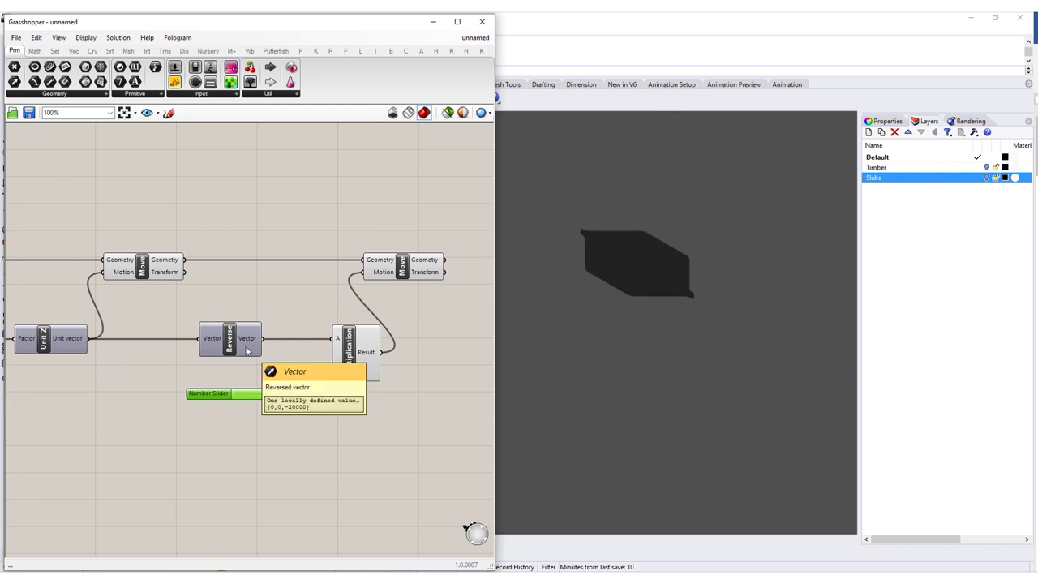
# - Tidy the layout by shifting the second Move slightly outward and bringing Multiplication and its slider closer to the Reverse component
pyautogui.moveTo(398, 267); pyautogui.dragTo(421, 268)
pyautogui.scroll(-3, 423, 268)
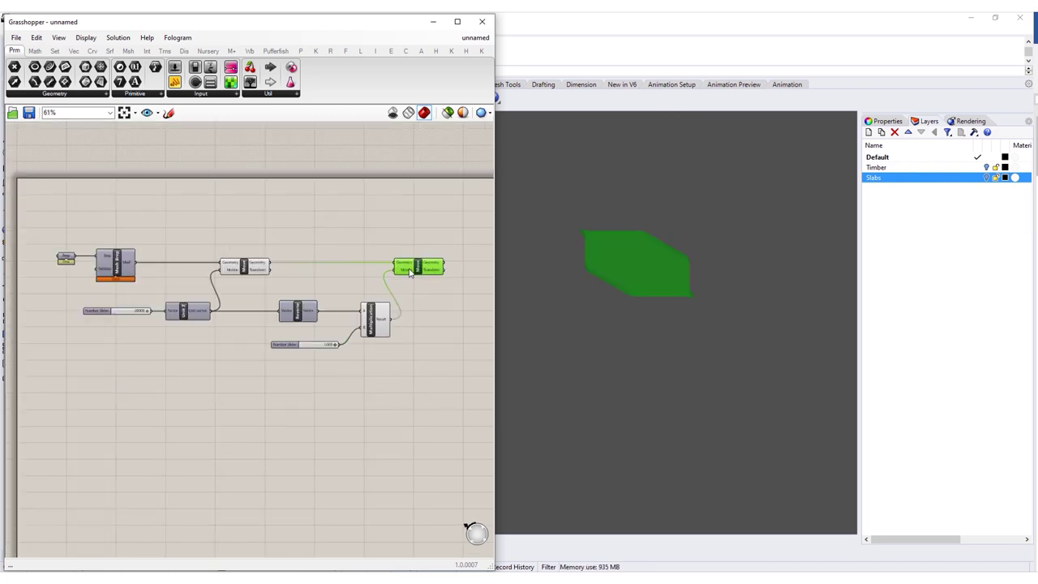
pyautogui.moveTo(254, 292); pyautogui.dragTo(230, 292)
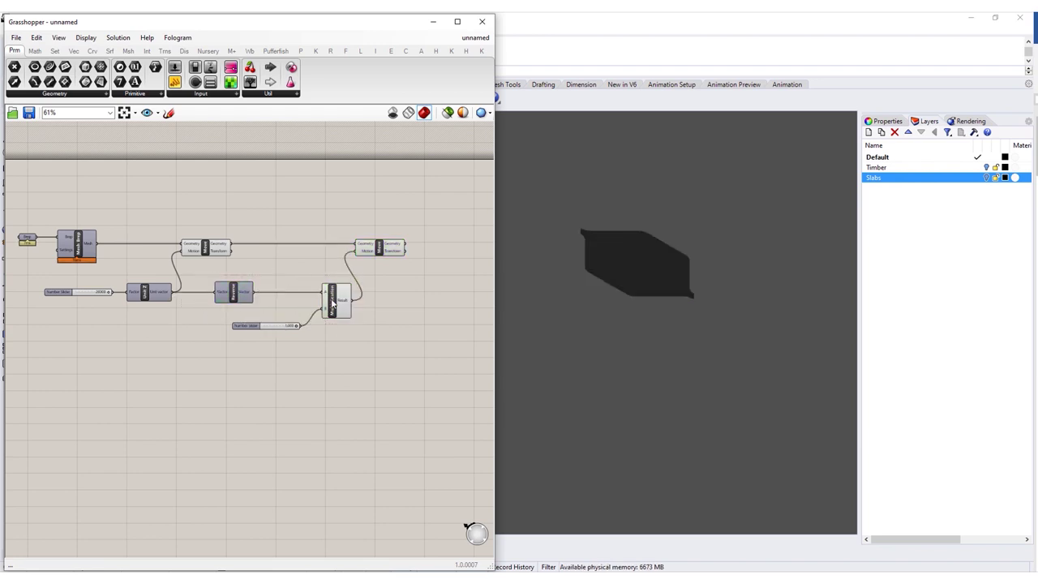
pyautogui.moveTo(335, 298); pyautogui.dragTo(247, 316)
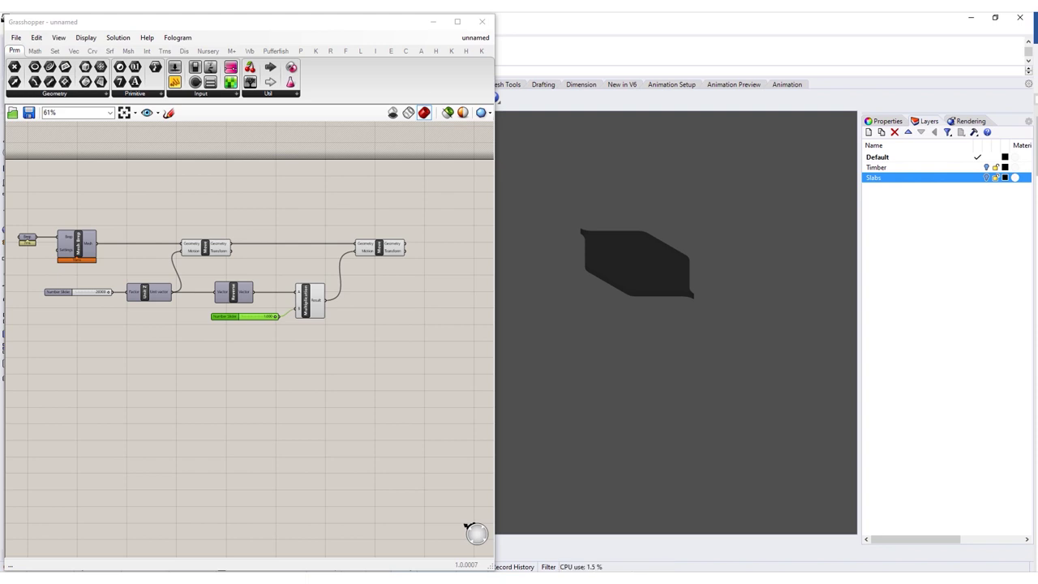
# - Add a Material Table component and place it below the Multiplication component
pyautogui.moveTo(409, 303); pyautogui.dragTo(315, 289, button='right')
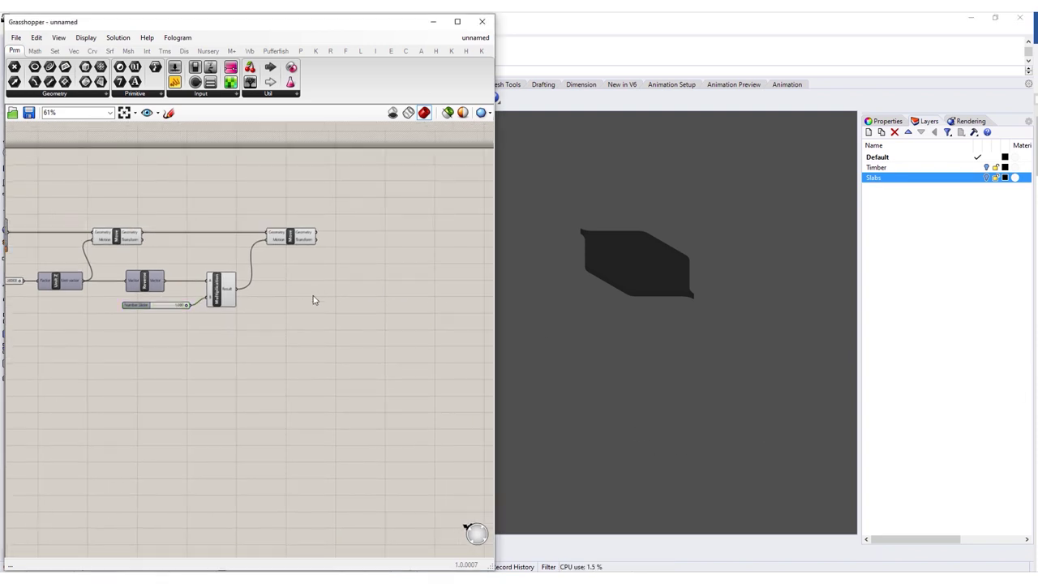
pyautogui.doubleClick(313, 297)
pyautogui.write('material ta')
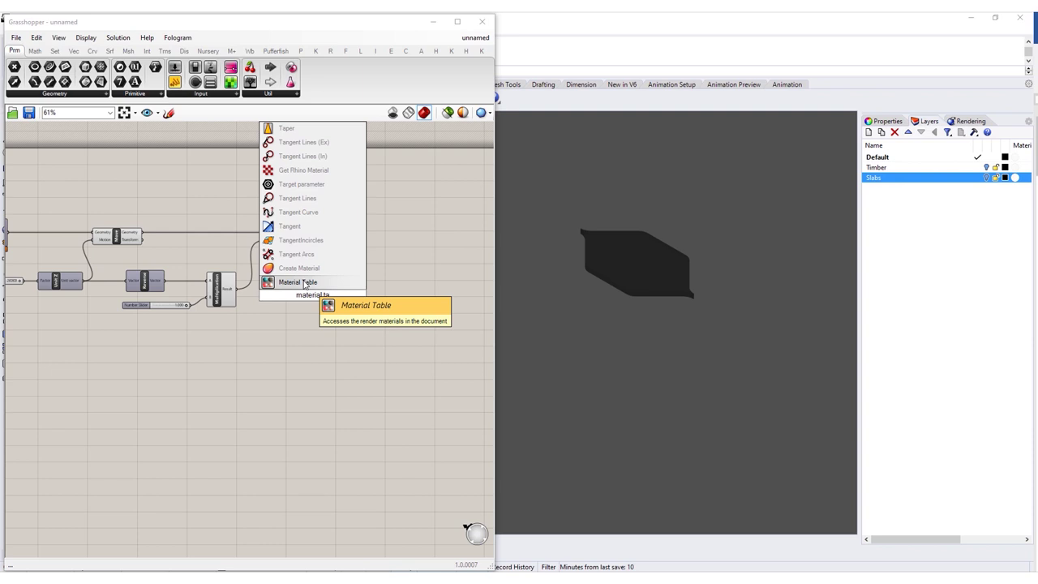
pyautogui.click(305, 283)
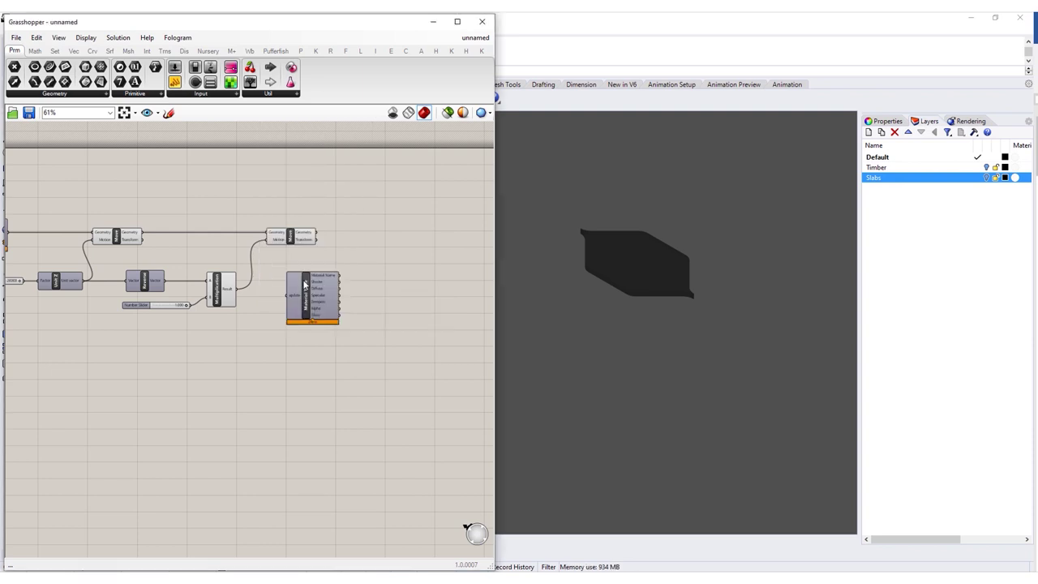
pyautogui.moveTo(305, 292); pyautogui.dragTo(236, 347)
pyautogui.scroll(4, 242, 351)
pyautogui.scroll(1, 241, 351)
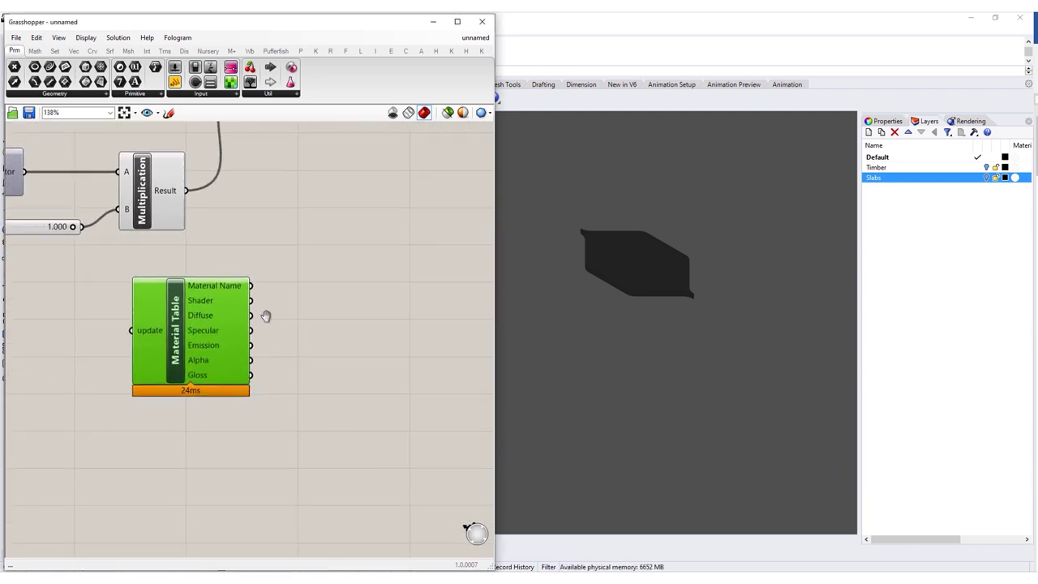
# - Examine the Material Table's Material Name list in a temporary enlarged panel and delete the panel
pyautogui.click(362, 298)
pyautogui.moveTo(250, 285); pyautogui.dragTo(312, 285)
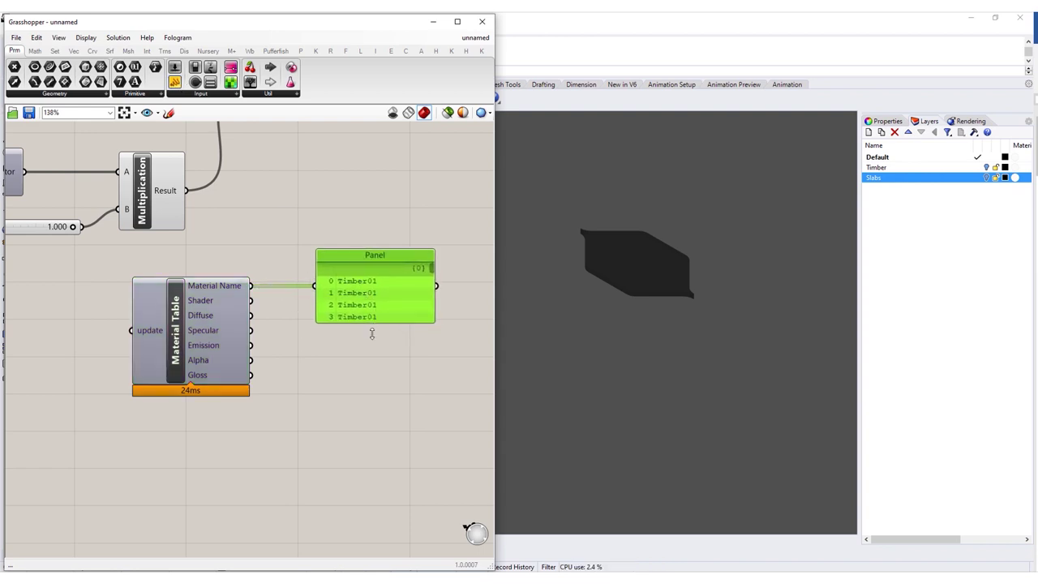
pyautogui.moveTo(372, 333); pyautogui.dragTo(372, 448)
pyautogui.moveTo(430, 274); pyautogui.dragTo(432, 306)
pyautogui.scroll(1, 370, 379)
pyautogui.click(900, 180)
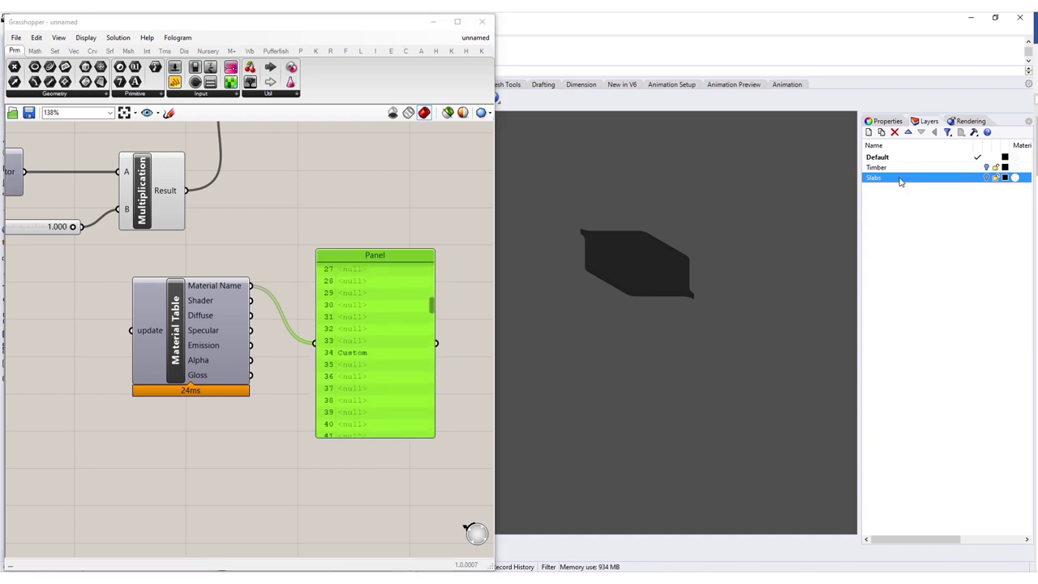
pyautogui.moveTo(415, 355); pyautogui.dragTo(377, 296)
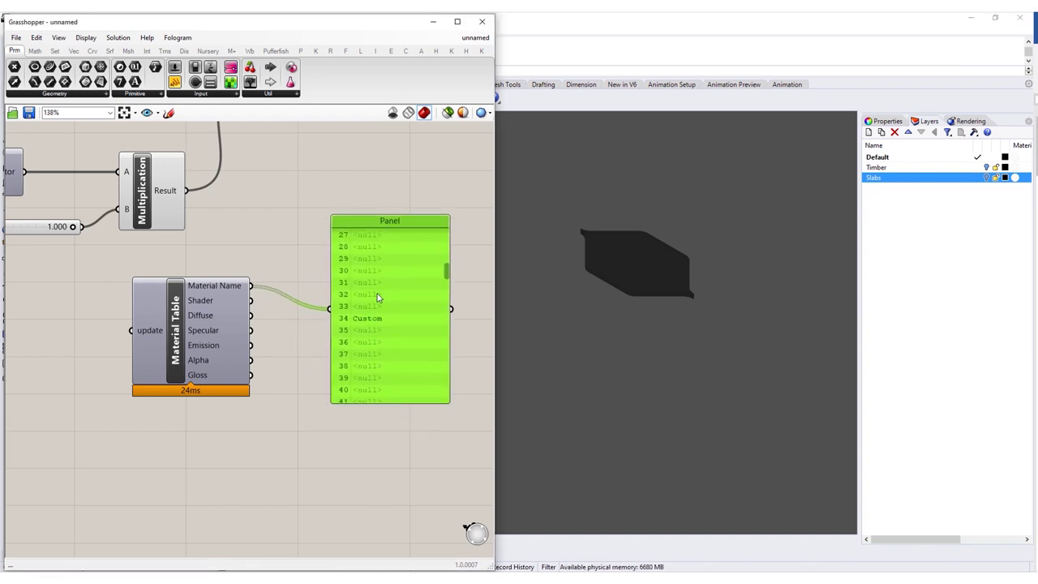
pyautogui.press('Delete')
# - Add a List Item component and connect the Material Table's Material Name output to its List input
pyautogui.doubleClick(366, 297)
pyautogui.write('list it')
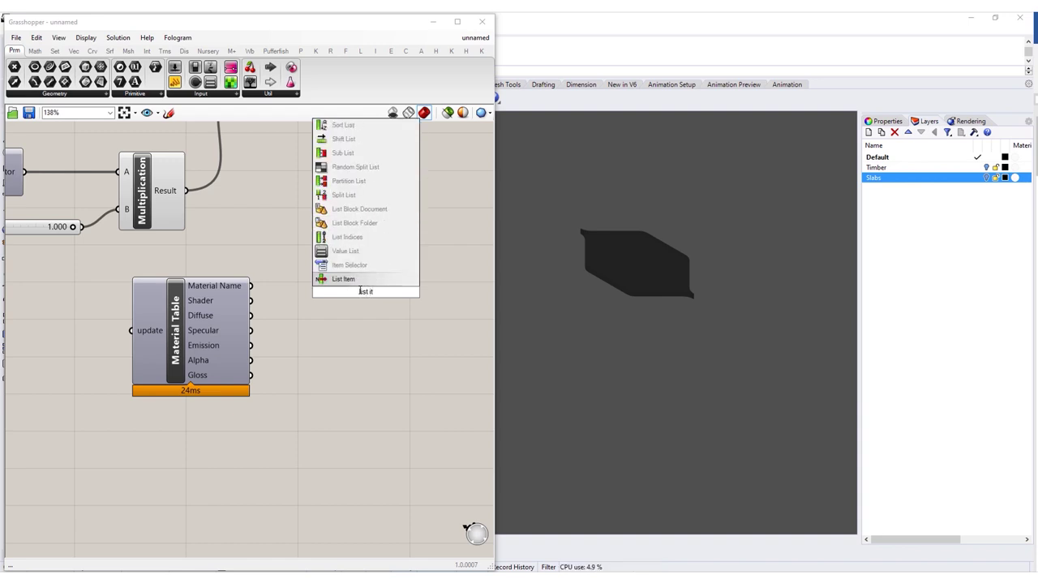
pyautogui.press('Return')
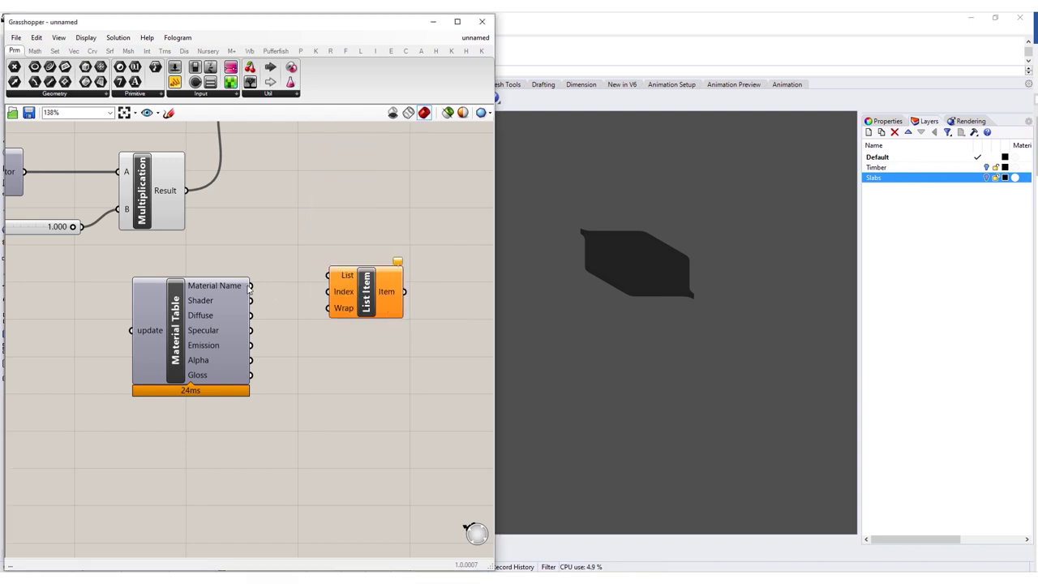
pyautogui.moveTo(249, 287); pyautogui.dragTo(396, 299)
# - Set the List Item's Index to 14 and place the component closer to the Material Table
pyautogui.rightClick(371, 305)
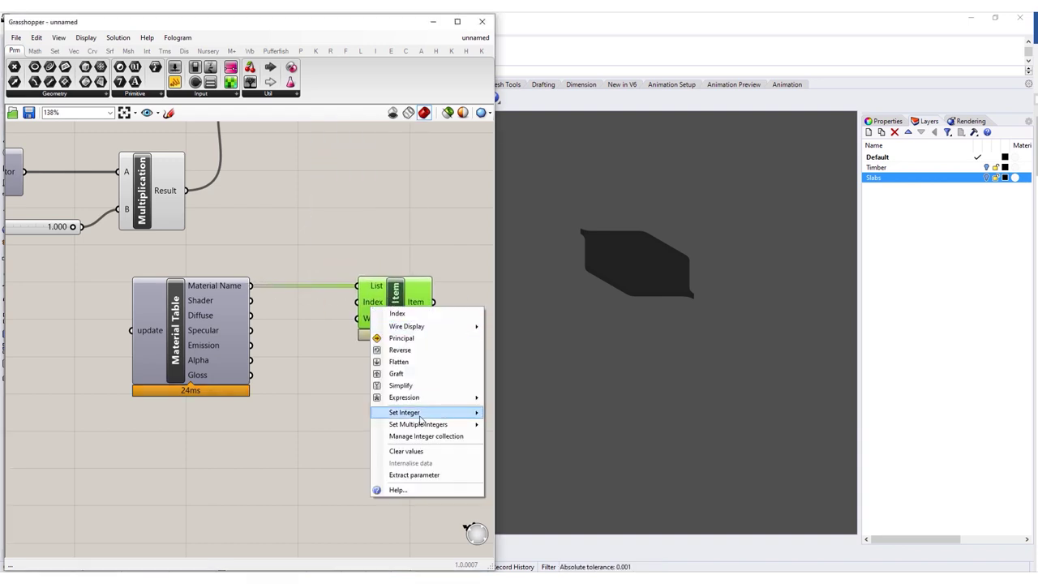
pyautogui.moveTo(420, 417)
pyautogui.click(502, 415)
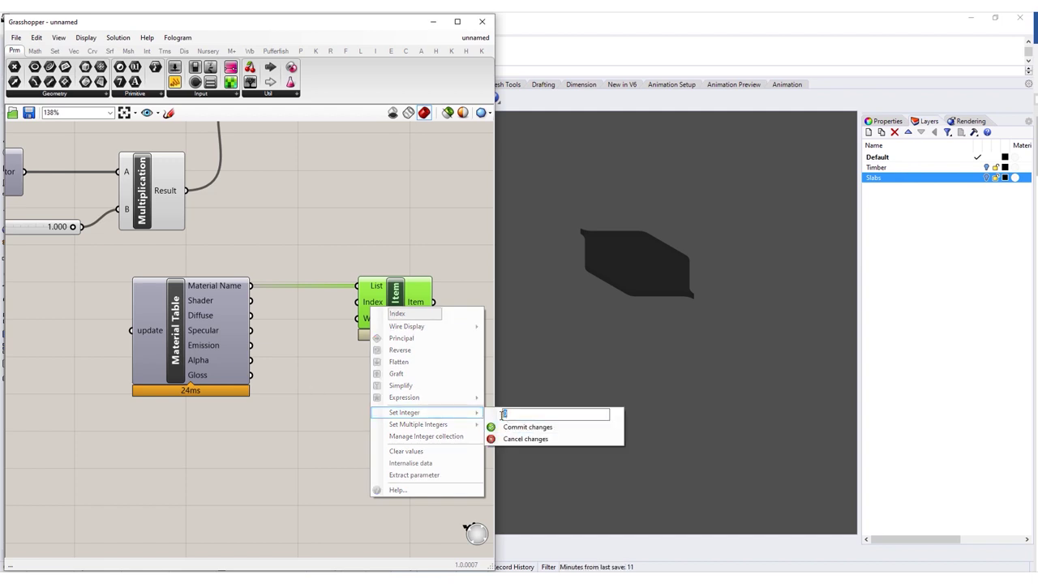
pyautogui.write('14')
pyautogui.click(527, 427)
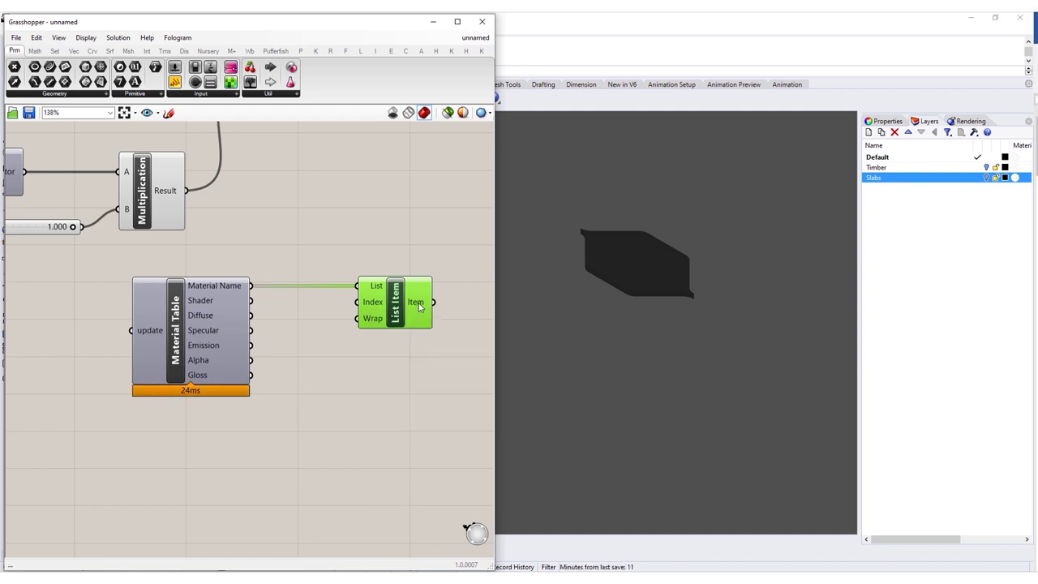
pyautogui.moveTo(419, 306)
pyautogui.moveTo(416, 303); pyautogui.dragTo(383, 302, button='right')
pyautogui.moveTo(383, 302); pyautogui.dragTo(351, 302)
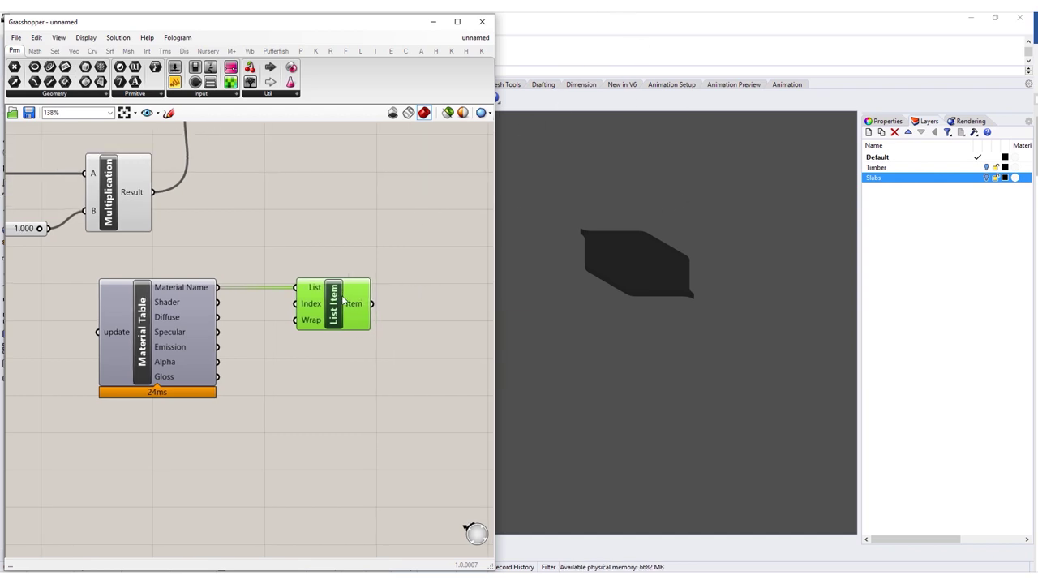
# - Add a Custom Preview component, feeding its Geometry from the second Move and its Material from the List Item's output
pyautogui.moveTo(389, 234); pyautogui.dragTo(339, 287, button='right')
pyautogui.scroll(-2, 378, 235)
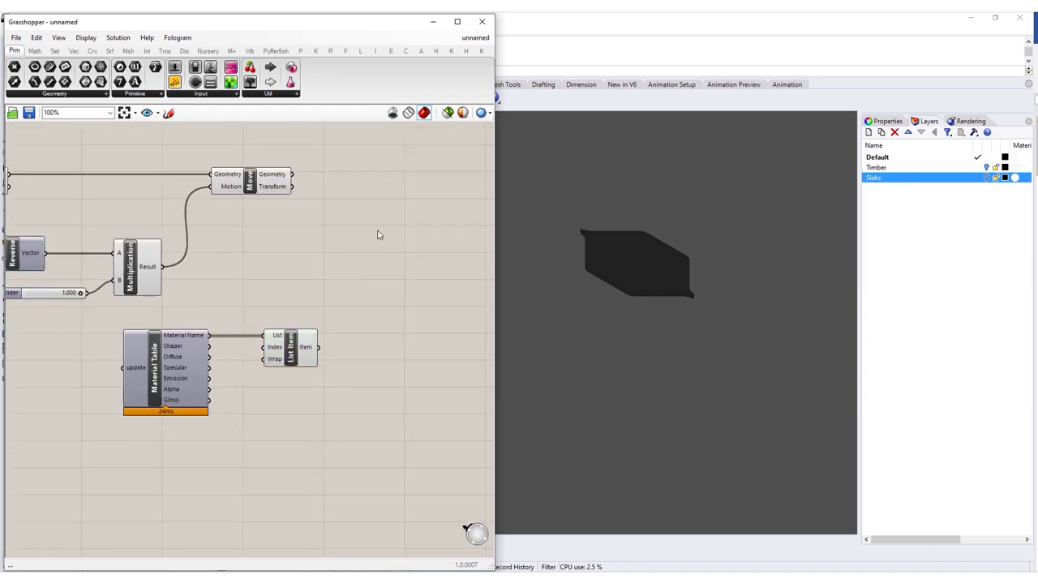
pyautogui.doubleClick(378, 231)
pyautogui.write('preview')
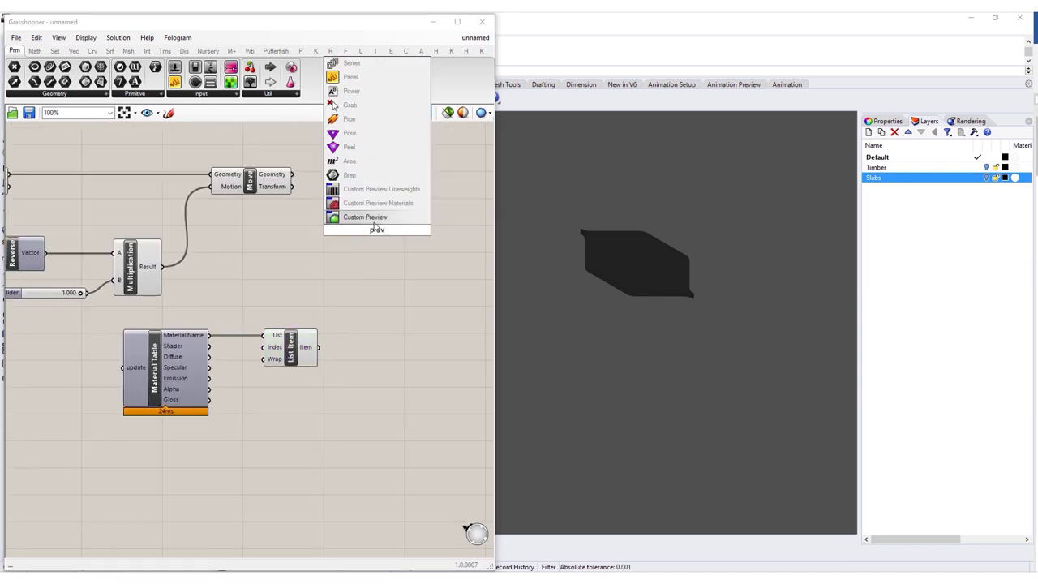
pyautogui.press('Return')
pyautogui.moveTo(292, 174); pyautogui.dragTo(354, 214)
pyautogui.moveTo(375, 222); pyautogui.dragTo(421, 181)
pyautogui.click(346, 317)
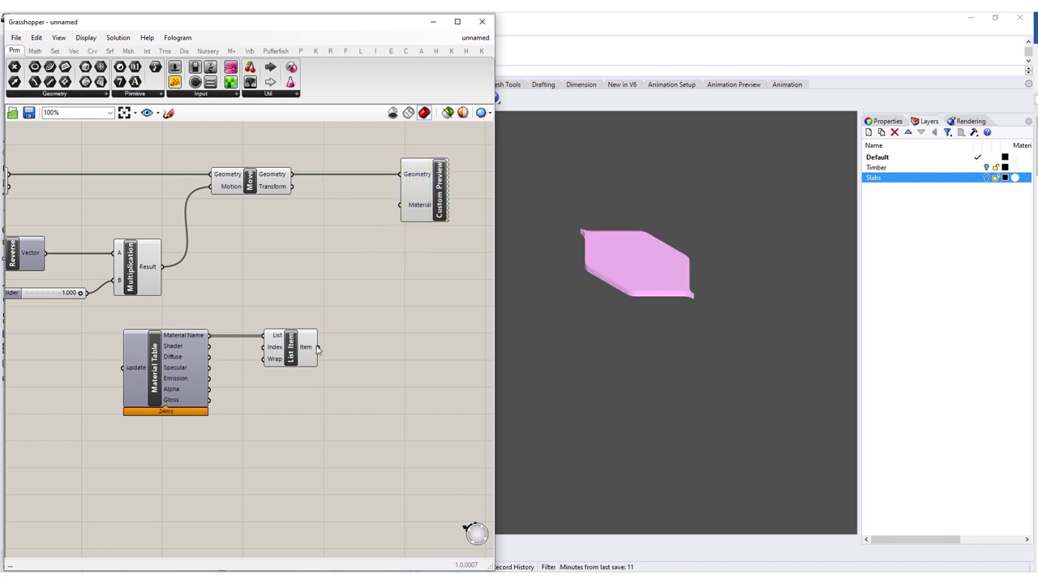
pyautogui.moveTo(317, 348); pyautogui.dragTo(401, 206)
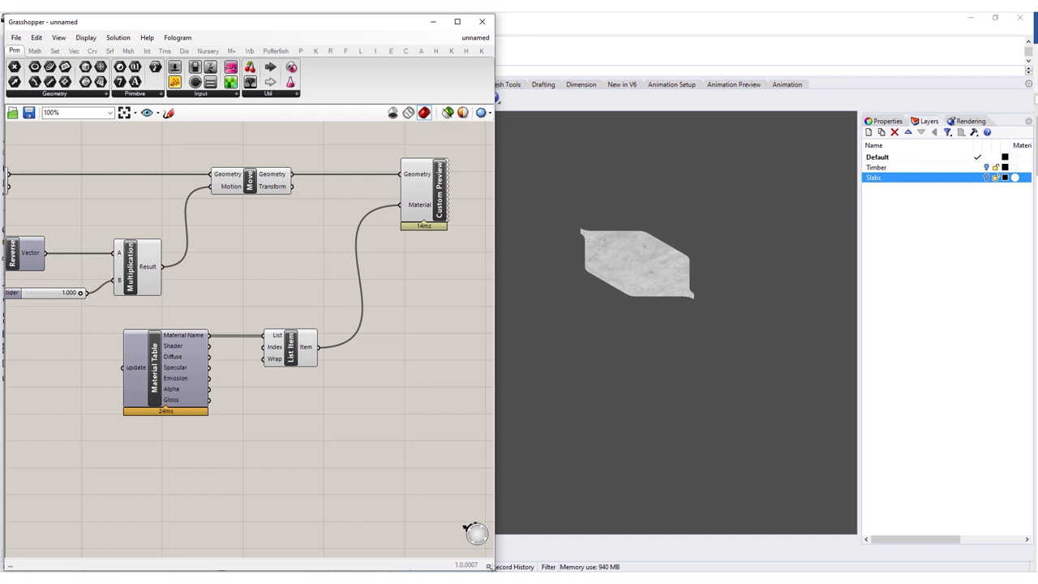
# - Move the Material Table and List Item components together further below the Multiplication component
pyautogui.moveTo(300, 300); pyautogui.dragTo(152, 449)
pyautogui.click(251, 303)
pyautogui.moveTo(250, 303); pyautogui.dragTo(456, 332, button='right')
pyautogui.moveTo(294, 325)
pyautogui.mouseDown()
pyautogui.moveTo(258, 326)
pyautogui.moveTo(302, 332)
pyautogui.moveTo(263, 336)
pyautogui.moveTo(295, 326)
pyautogui.moveTo(242, 325)
pyautogui.moveTo(305, 336)
pyautogui.mouseUp()
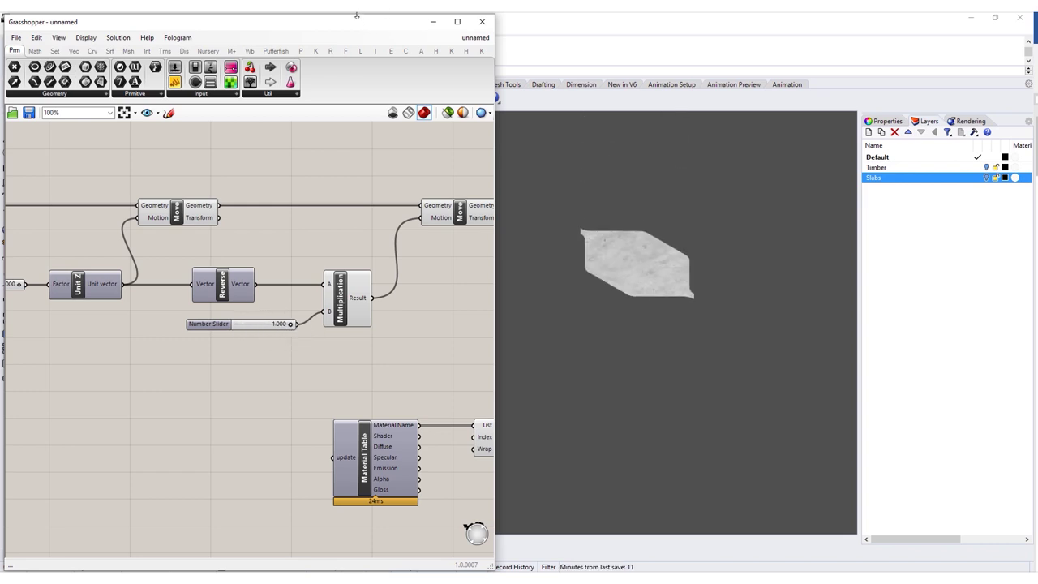
# - Set the Parallel viewport in Rhino to the Rendered display mode and return to the Grasshopper definition
pyautogui.moveTo(357, 16); pyautogui.dragTo(357, 222)
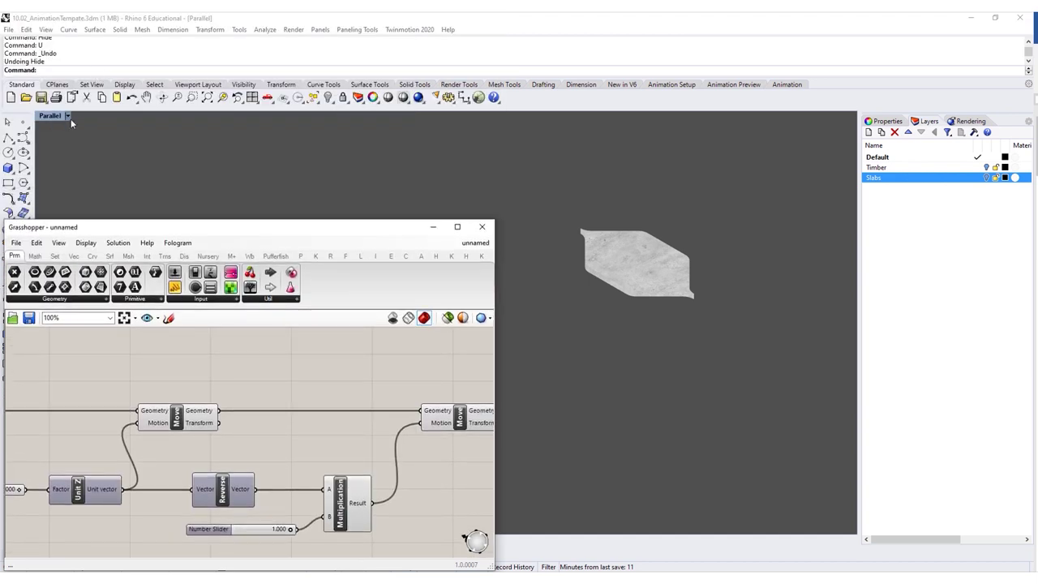
pyautogui.click(46, 29)
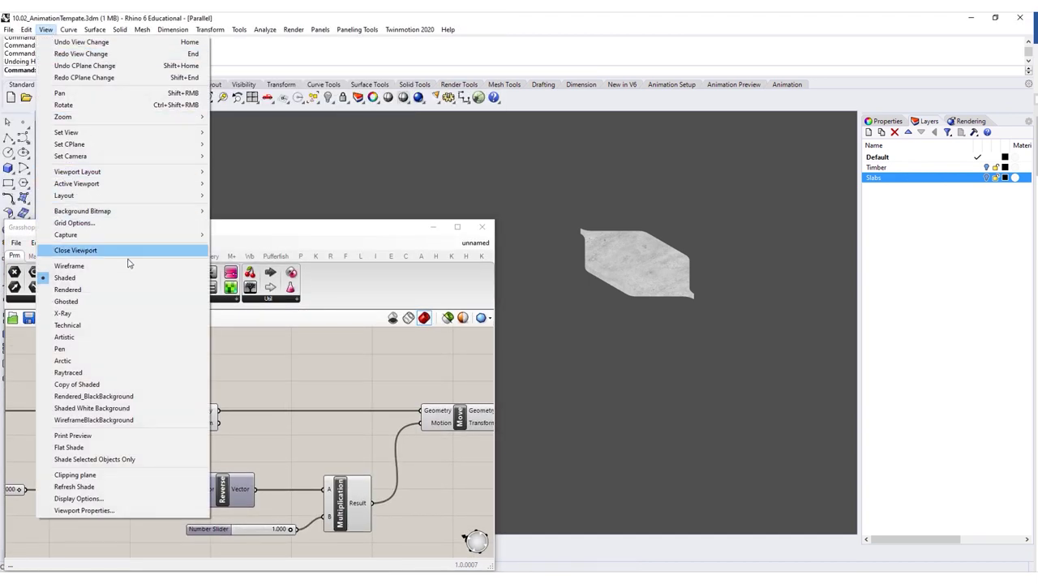
pyautogui.click(128, 290)
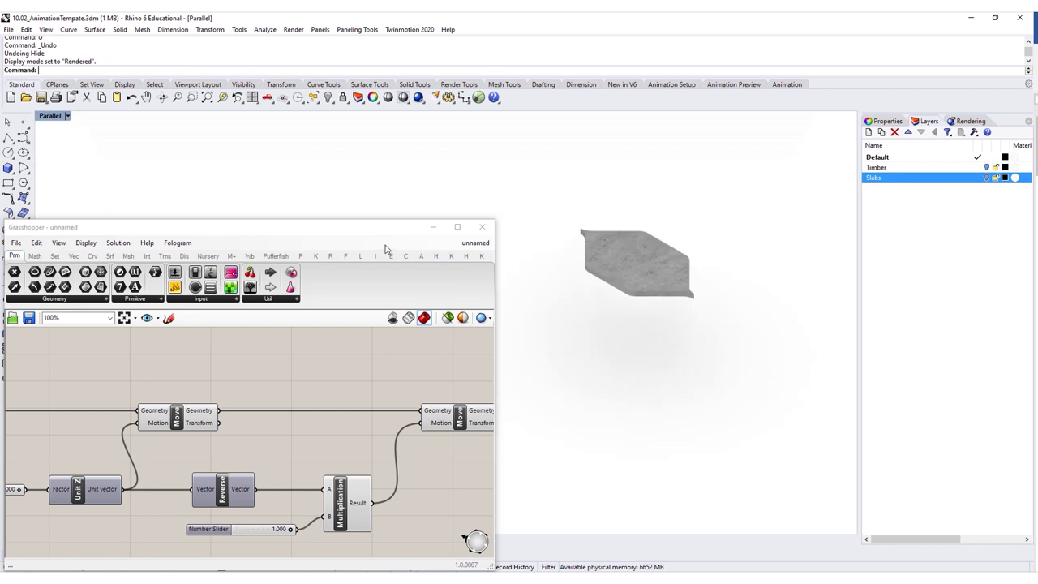
pyautogui.moveTo(375, 219); pyautogui.dragTo(378, 44)
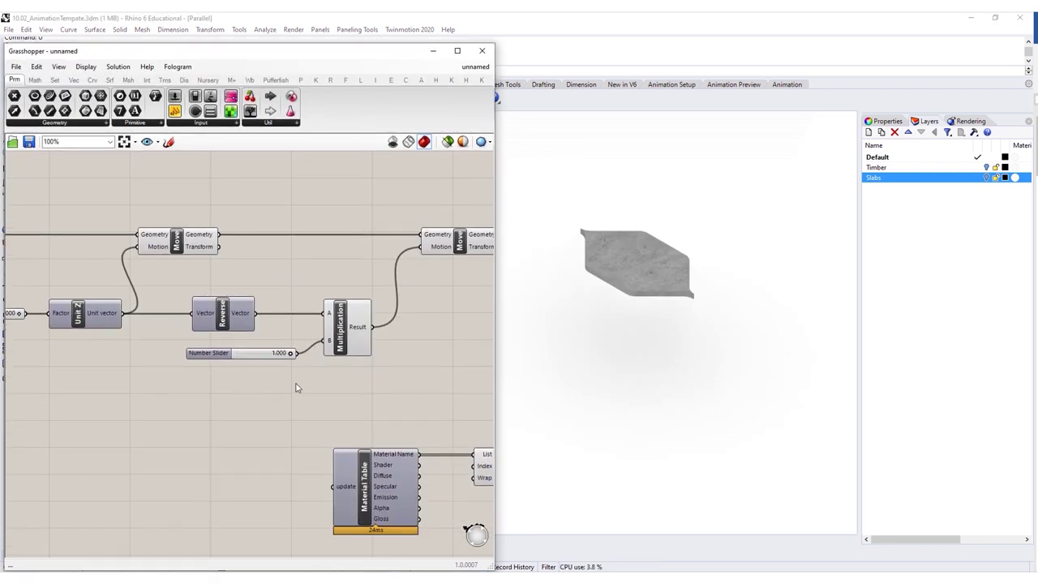
# - Place the Multiplication slider lower, set it to 0.000 and open its animation controls, clear of the second Move
pyautogui.moveTo(290, 354); pyautogui.dragTo(220, 395)
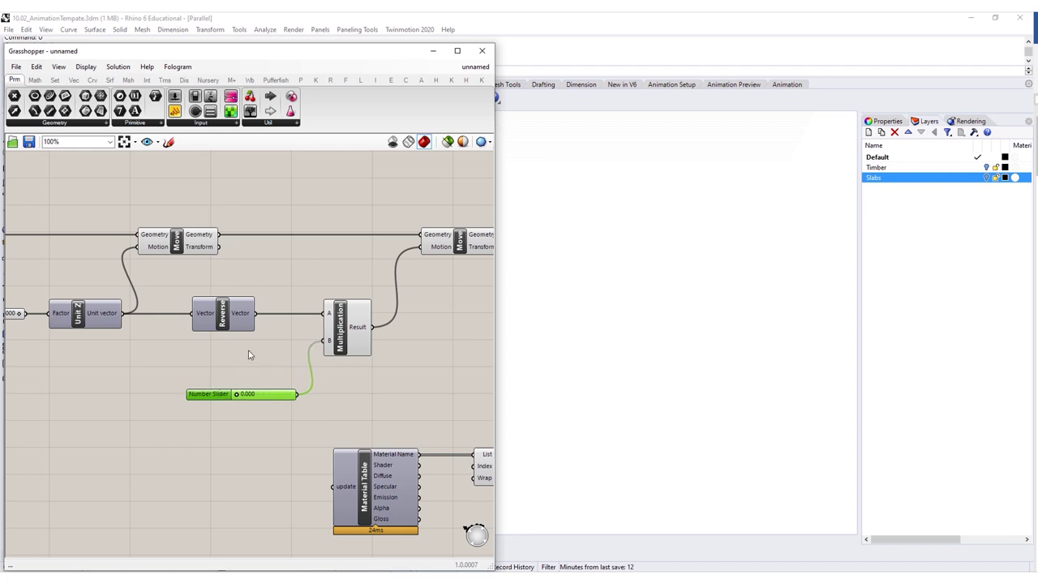
pyautogui.rightClick(211, 396)
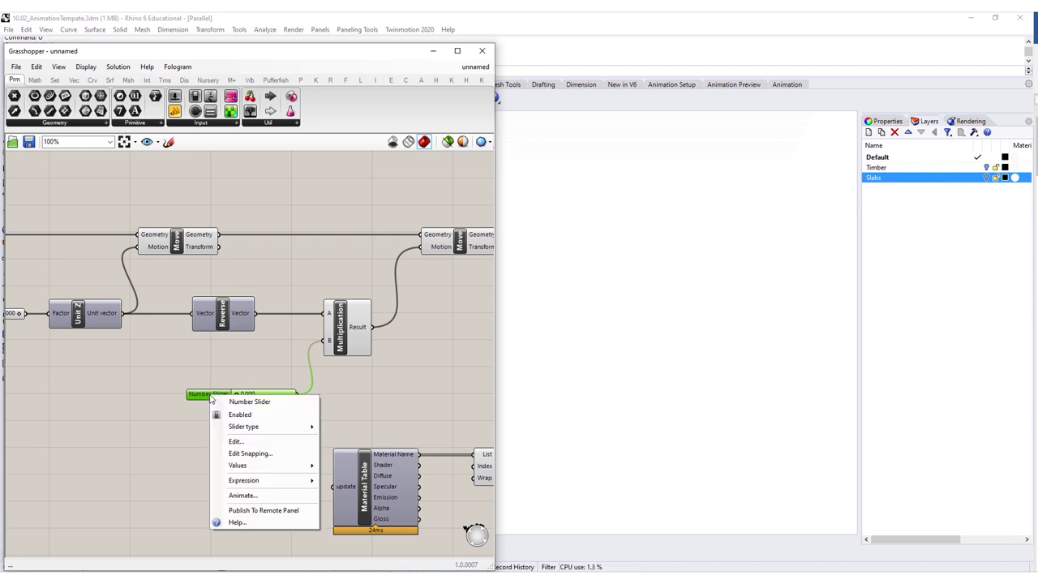
pyautogui.click(265, 498)
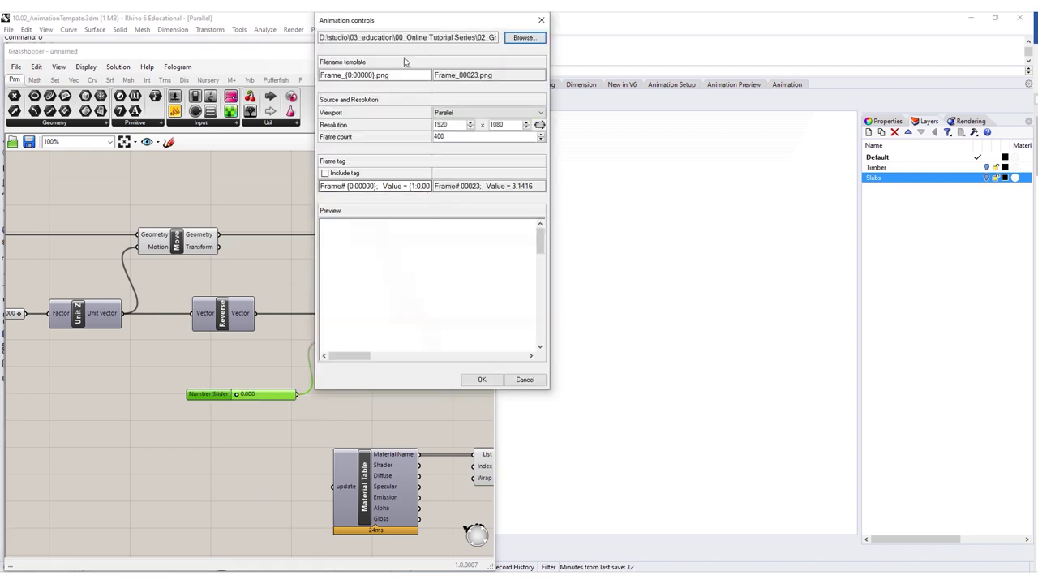
pyautogui.moveTo(465, 31); pyautogui.dragTo(370, 113)
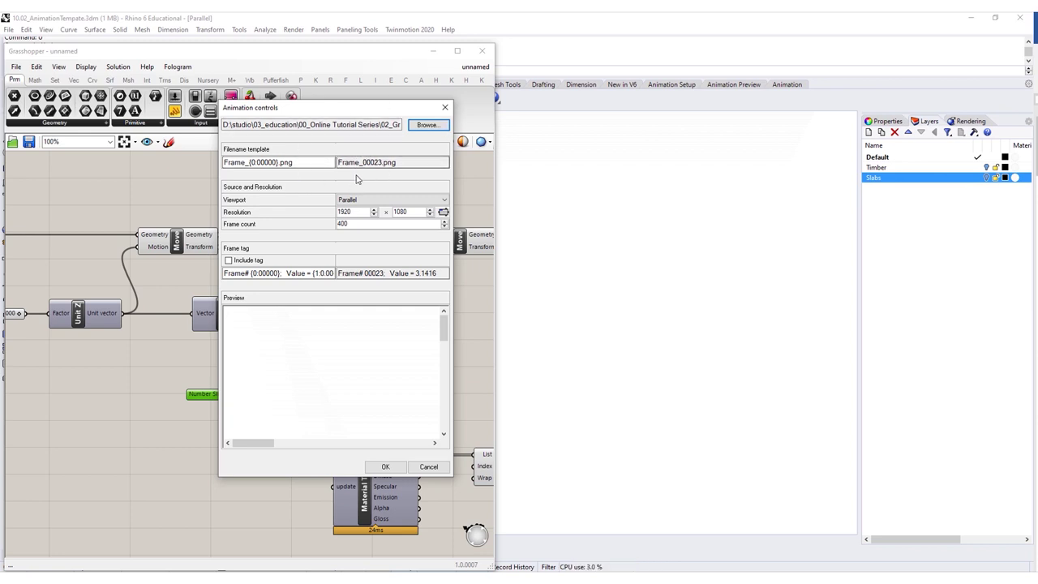
# - Create a folder named Ghop_Move inside Documents\Animation and choose it as the animation output folder
pyautogui.click(426, 126)
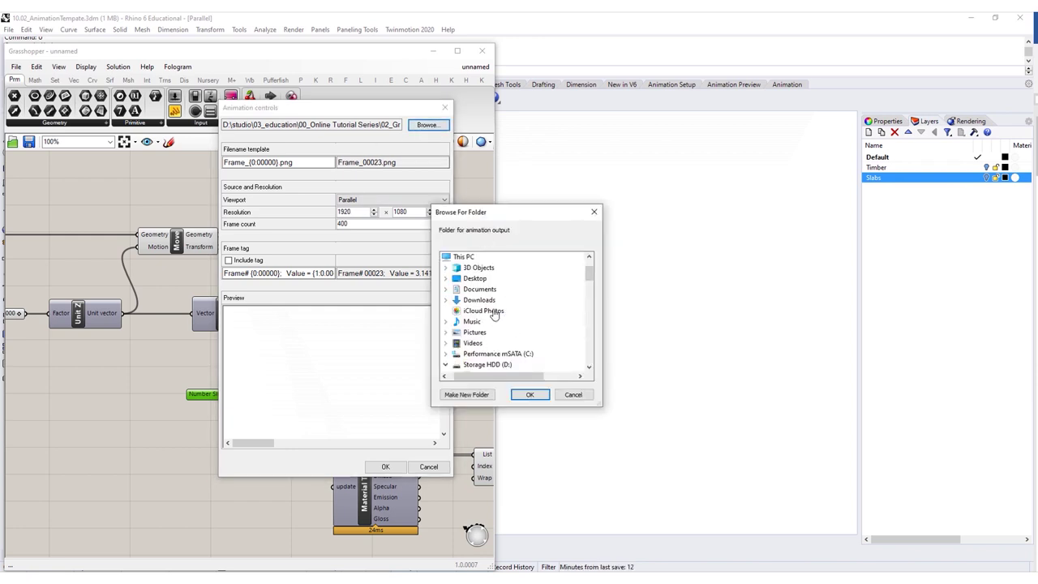
pyautogui.doubleClick(481, 289)
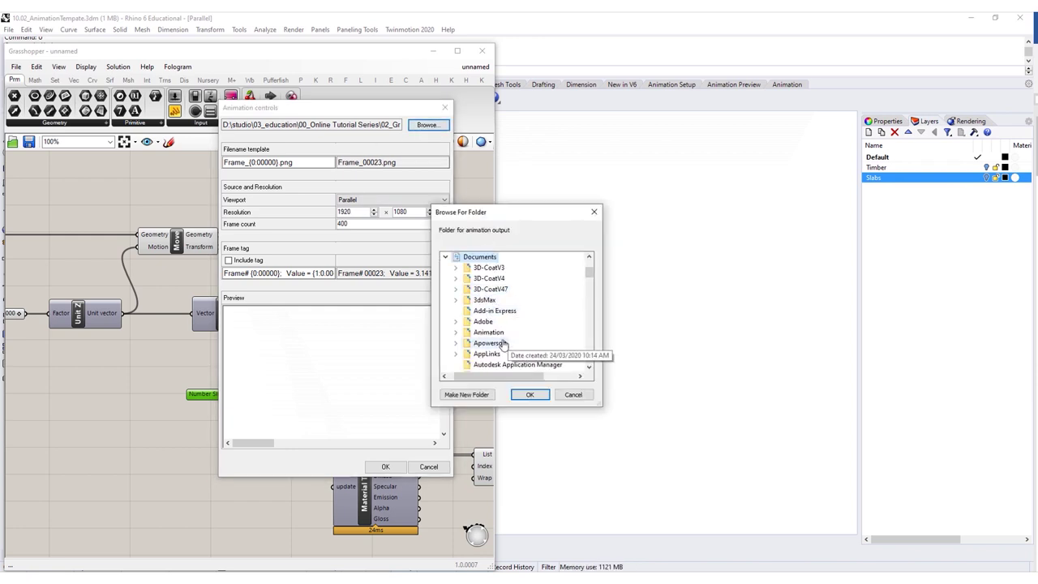
pyautogui.doubleClick(488, 332)
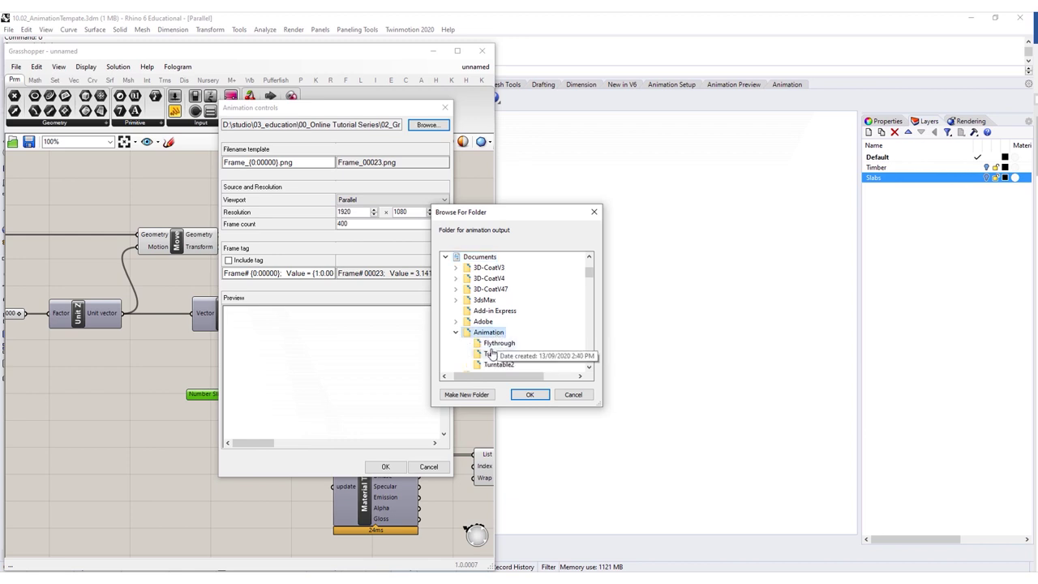
pyautogui.click(466, 394)
pyautogui.press('capslock')
pyautogui.write('G')
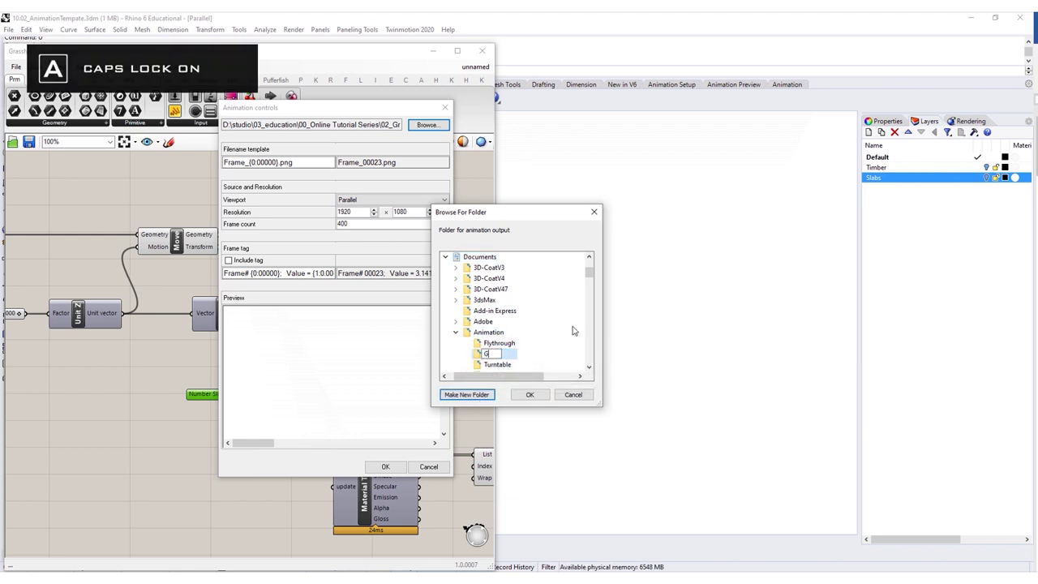
pyautogui.press('capslock')
pyautogui.write('hop')
pyautogui.press('capslock')
pyautogui.write('_')
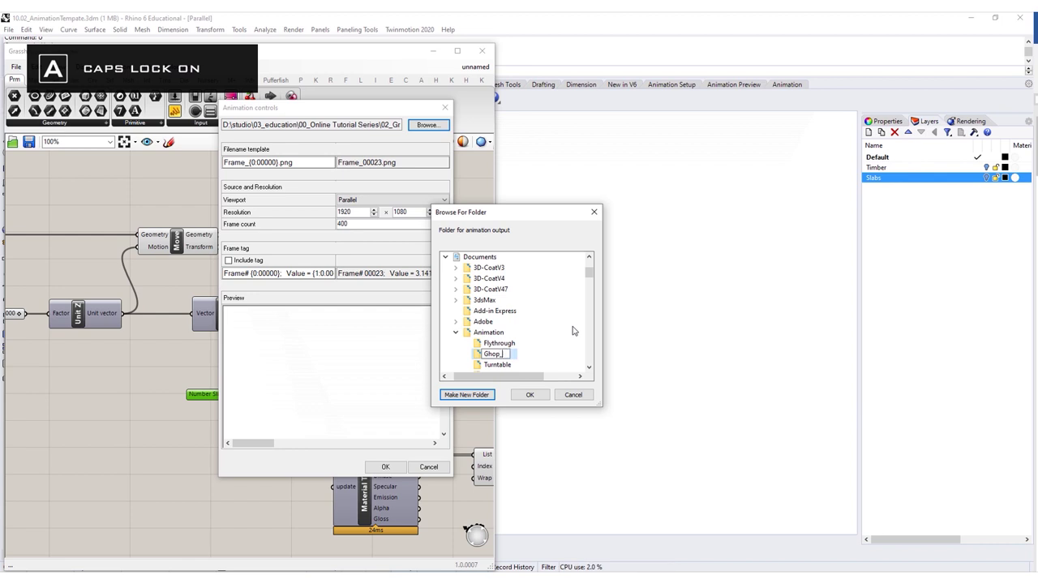
pyautogui.press('capslock')
pyautogui.write('m')
pyautogui.press('capslock')
pyautogui.write('OVE')
pyautogui.press('BackSpace')
pyautogui.press('BackSpace')
pyautogui.write('M')
pyautogui.press('capslock')
pyautogui.write('ove')
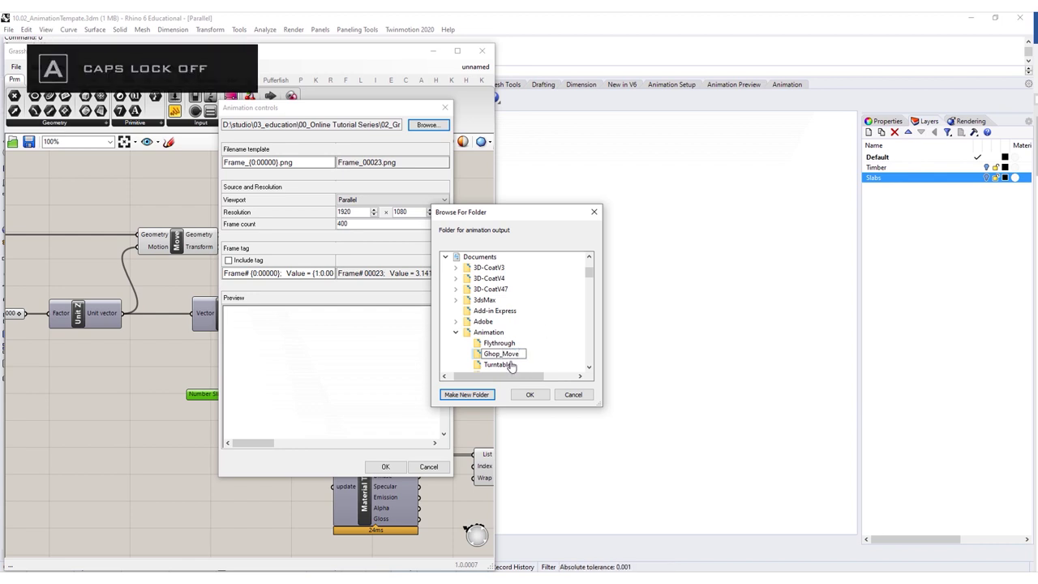
pyautogui.press('Return')
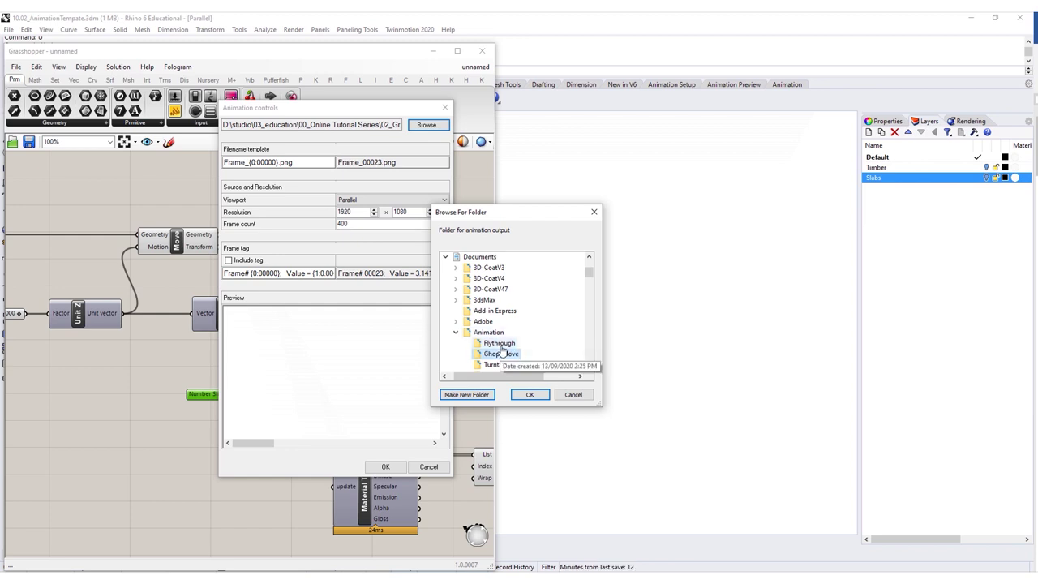
pyautogui.click(530, 395)
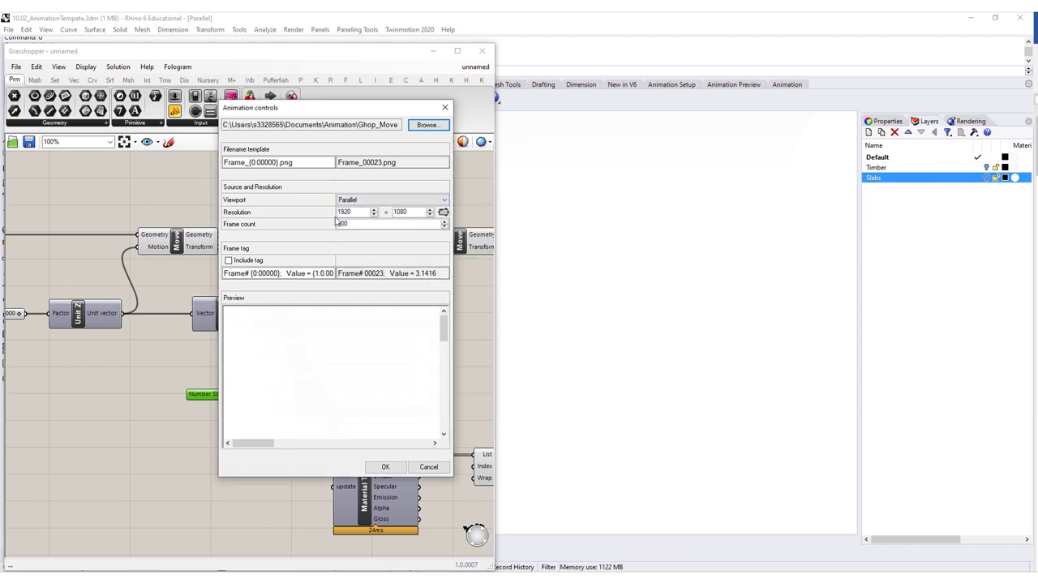
# - Set the frame count to 100 and export the slider animation
pyautogui.moveTo(444, 324)
pyautogui.mouseDown()
pyautogui.moveTo(443, 383)
pyautogui.moveTo(443, 330)
pyautogui.mouseUp()
pyautogui.moveTo(354, 224); pyautogui.dragTo(327, 224)
pyautogui.moveTo(444, 328); pyautogui.dragTo(444, 405)
pyautogui.moveTo(270, 444); pyautogui.dragTo(316, 452)
pyautogui.click(445, 421)
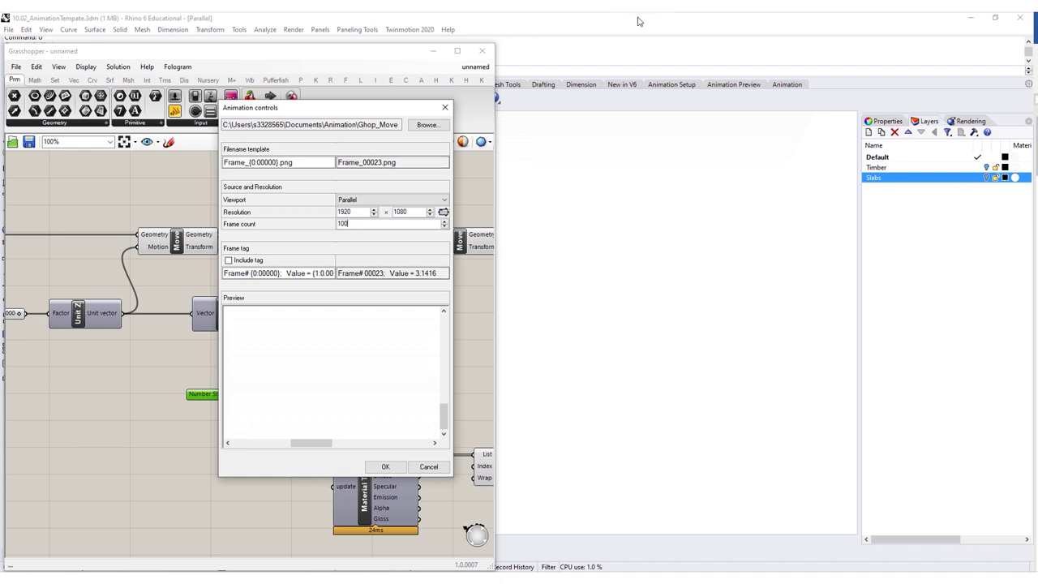
pyautogui.click(386, 467)
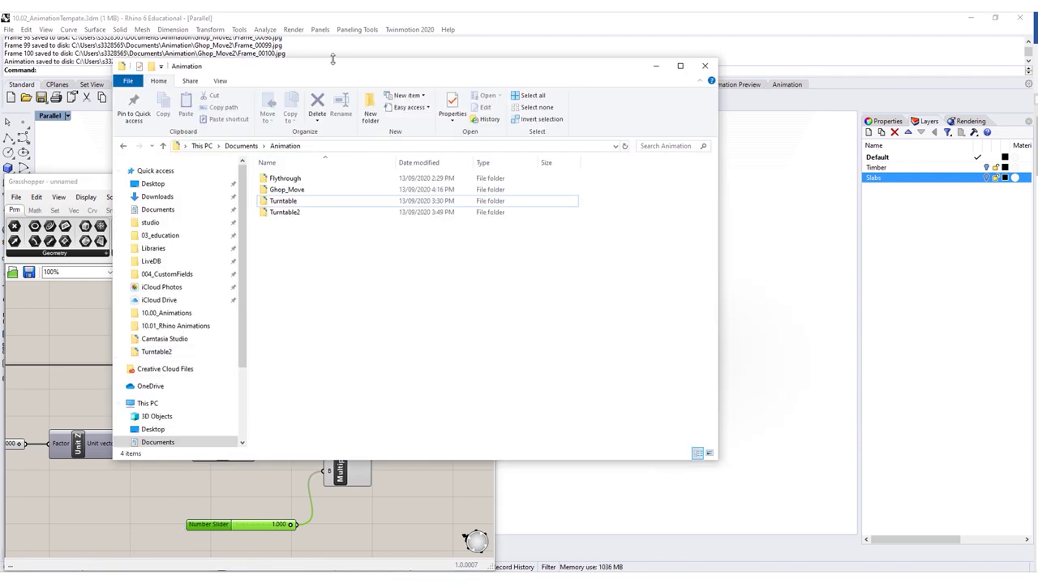
# - Review the exported frames in the Ghop_Move folder, view Frame_00100 at full size, and close the folder
pyautogui.moveTo(332, 61); pyautogui.dragTo(271, 26)
pyautogui.doubleClick(253, 155)
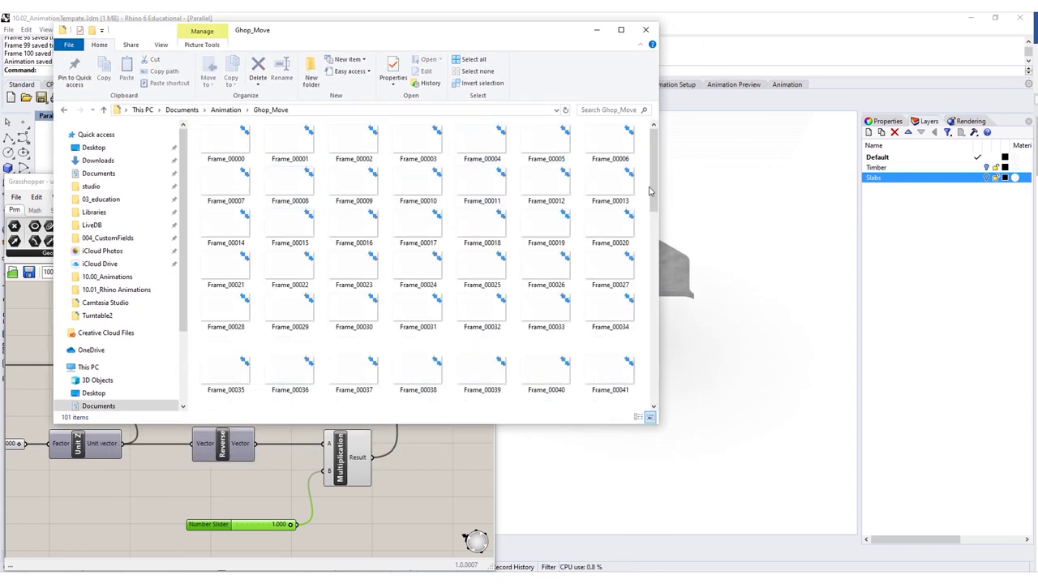
pyautogui.moveTo(655, 201); pyautogui.dragTo(670, 394)
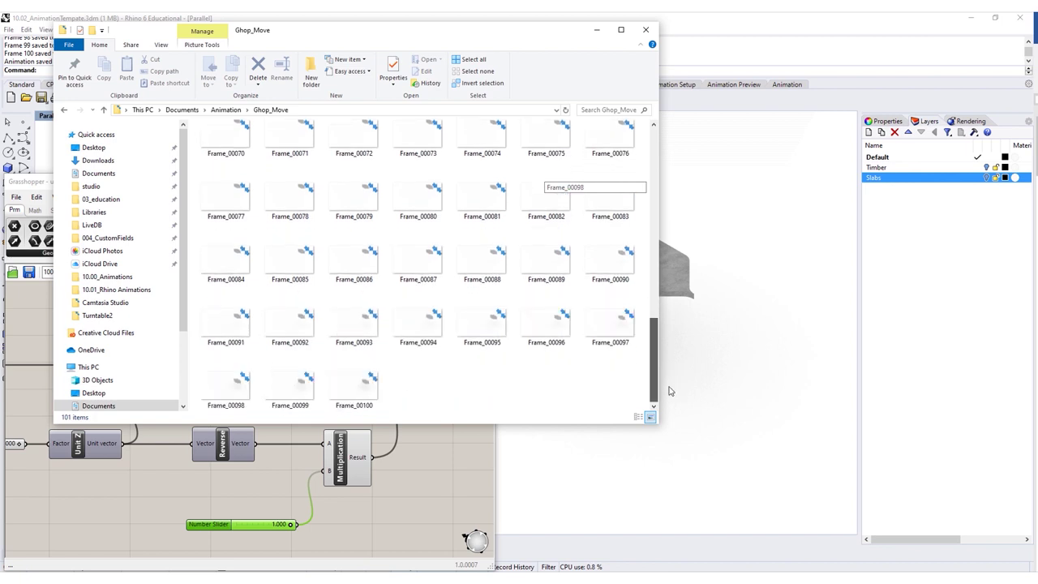
pyautogui.doubleClick(357, 384)
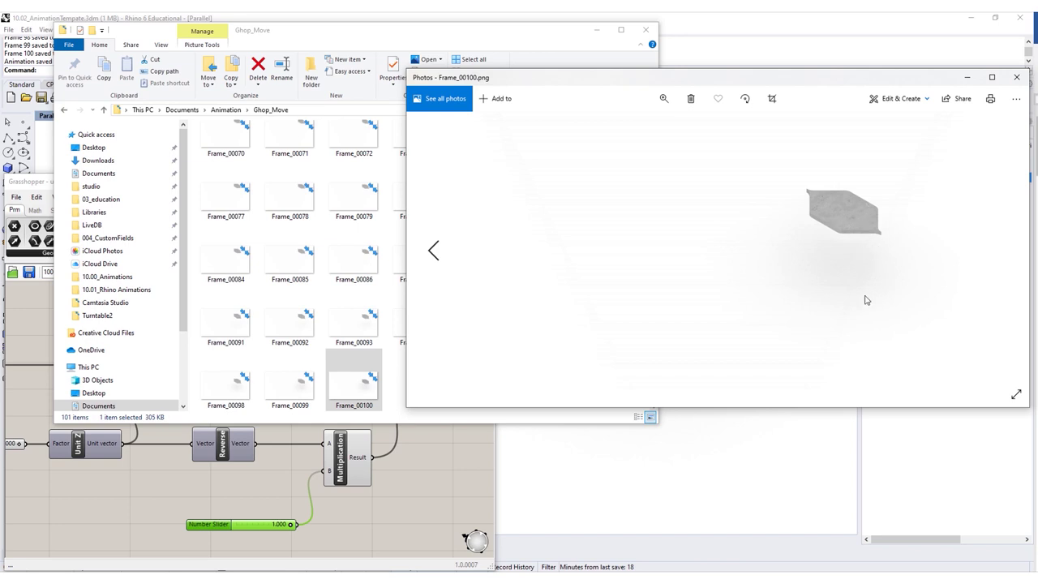
pyautogui.click(1016, 77)
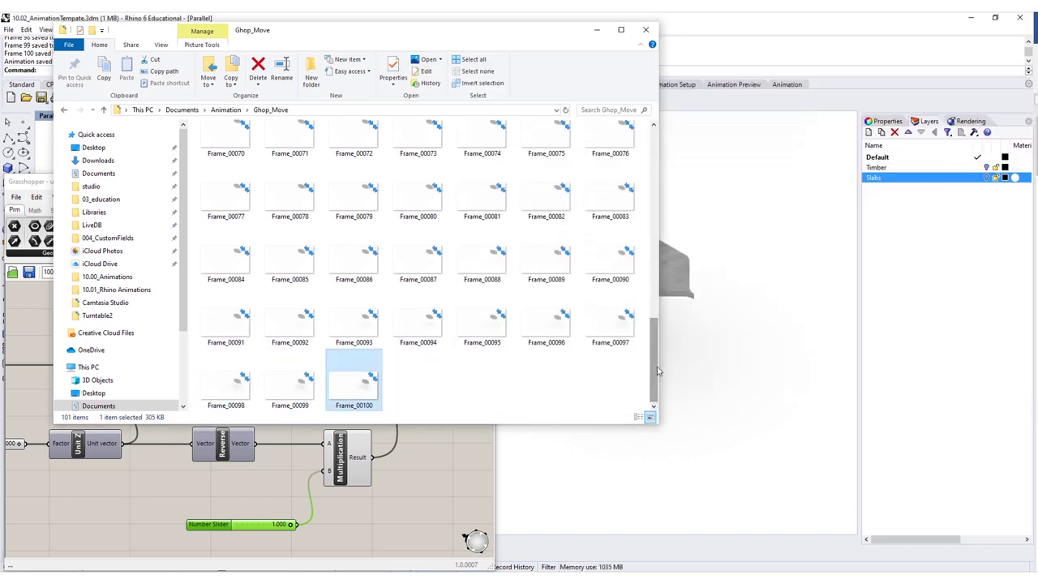
pyautogui.moveTo(653, 379); pyautogui.dragTo(631, 184)
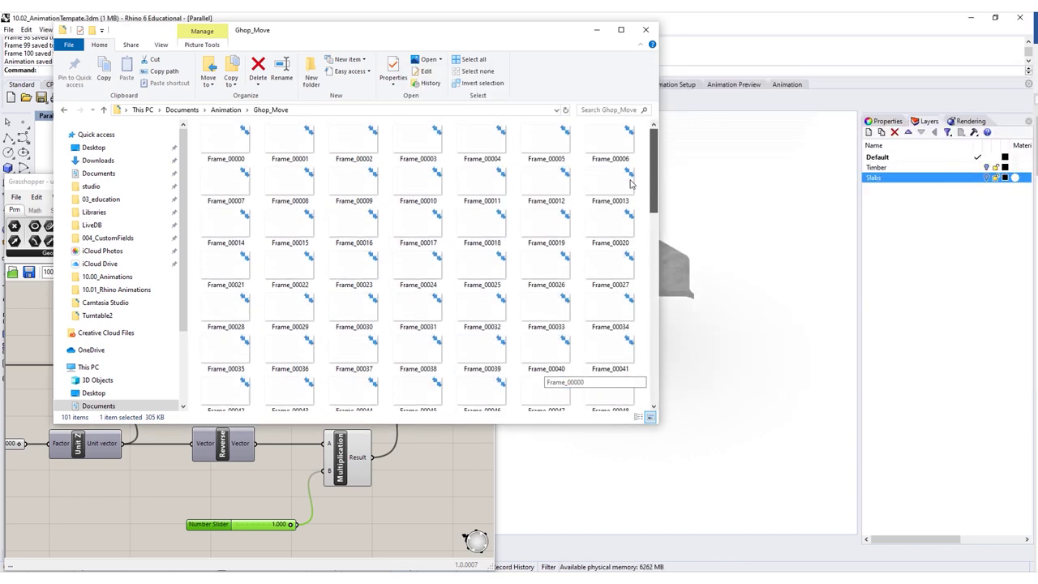
pyautogui.click(645, 30)
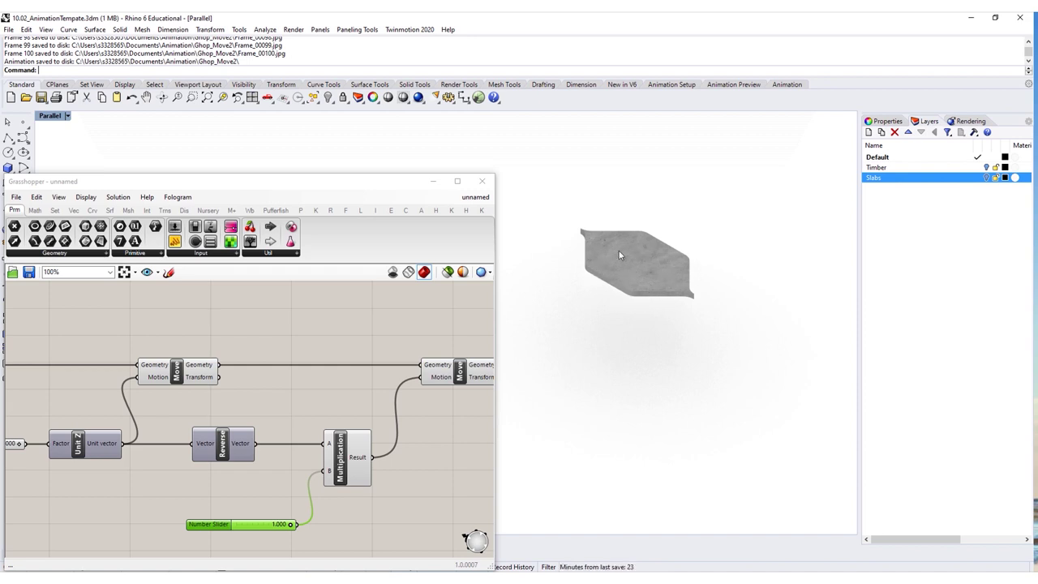
# - Turn off the preview of every component in the Grasshopper definition except Custom Preview
pyautogui.moveTo(412, 350); pyautogui.dragTo(363, 341, button='right')
pyautogui.click(410, 365)
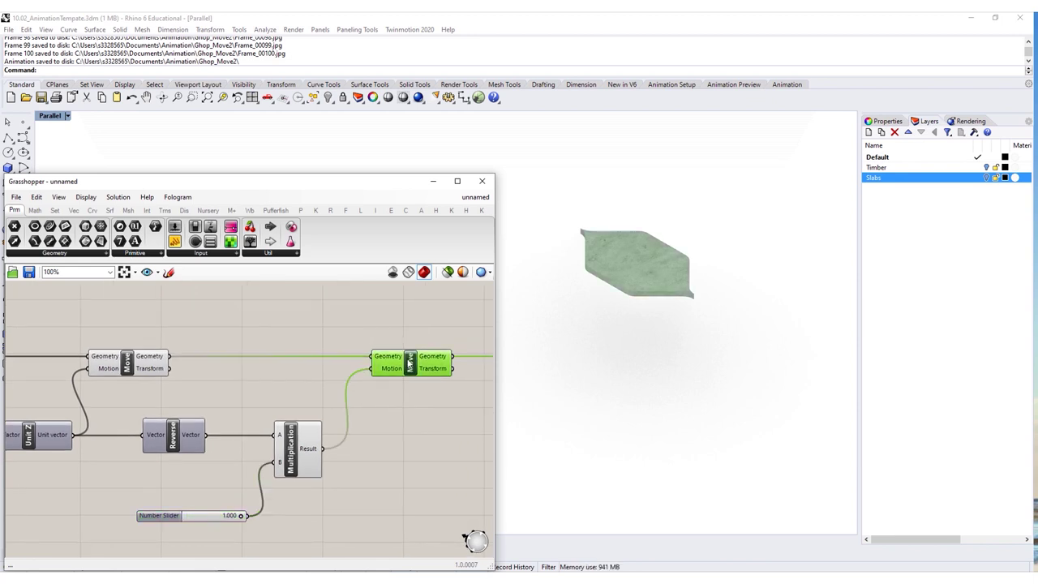
pyautogui.scroll(-3, 432, 363)
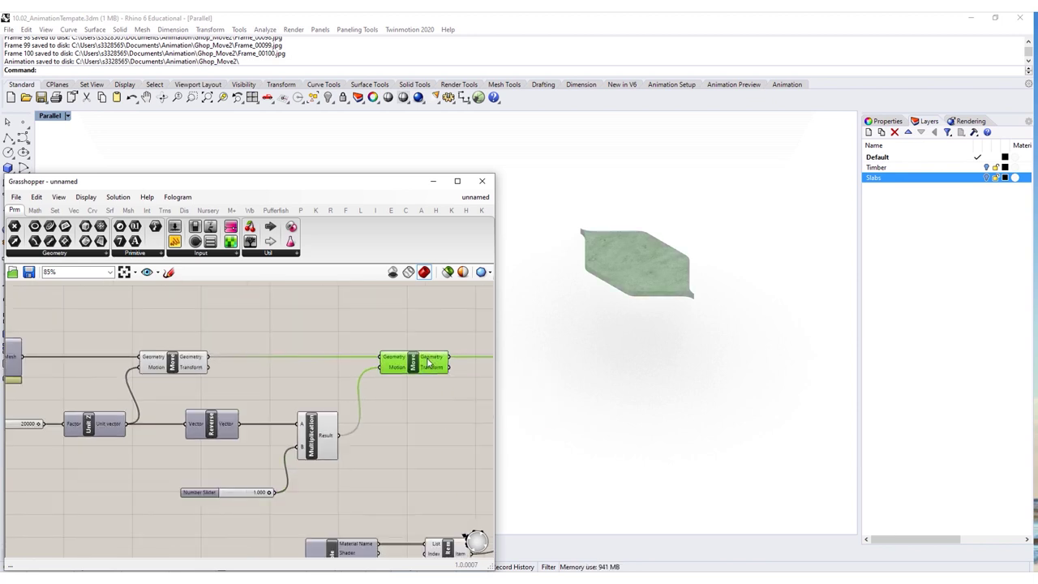
pyautogui.moveTo(480, 332); pyautogui.dragTo(399, 328, button='right')
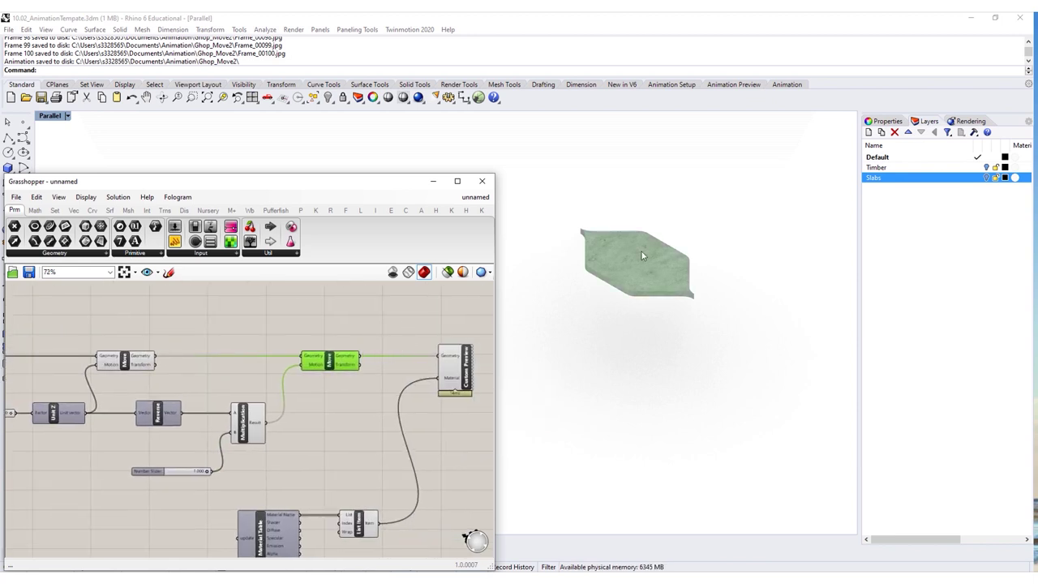
pyautogui.scroll(-3, 405, 348)
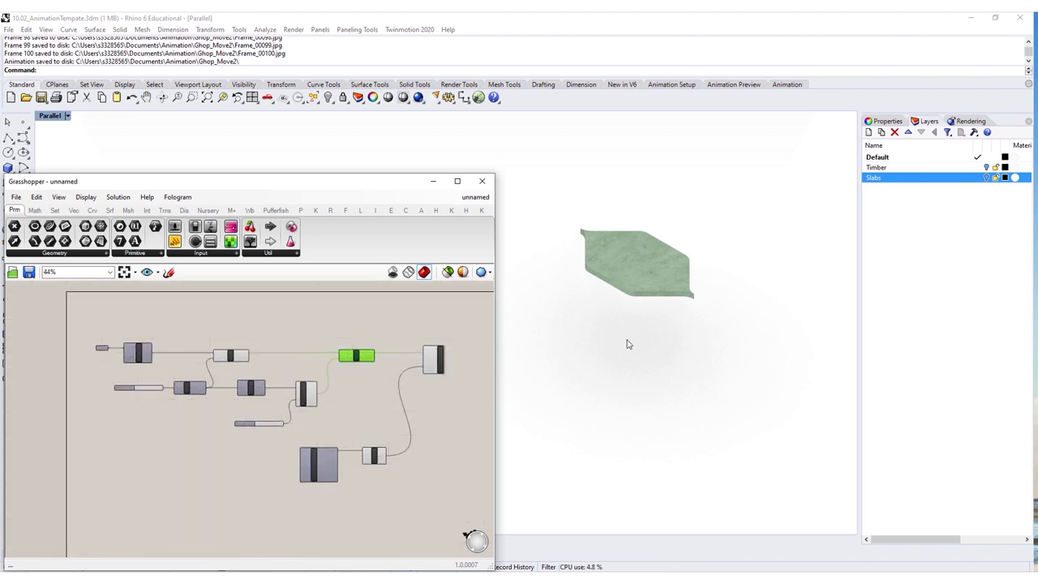
pyautogui.moveTo(406, 317); pyautogui.dragTo(97, 486)
pyautogui.rightClick(317, 309)
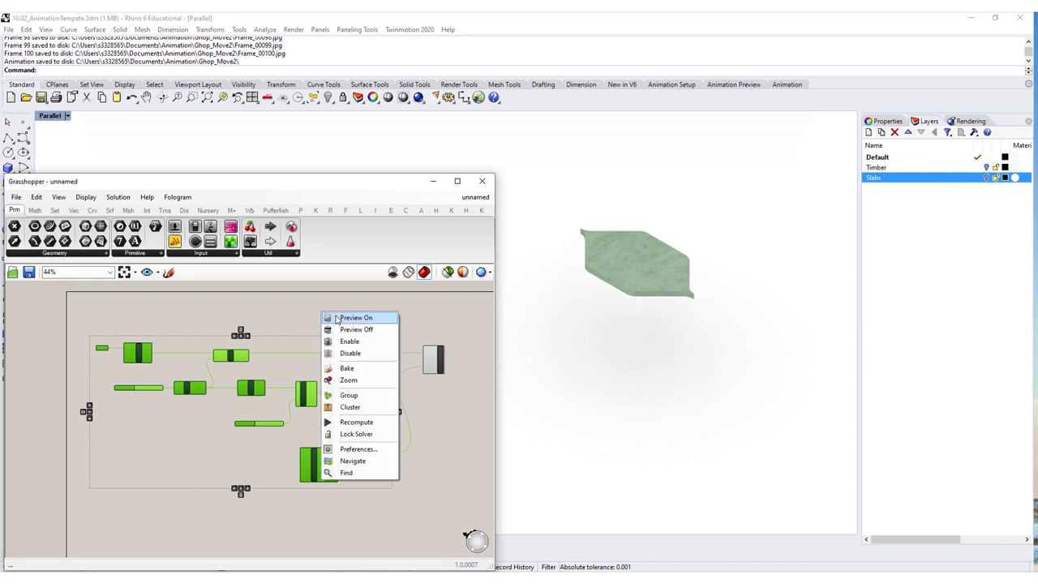
pyautogui.click(355, 334)
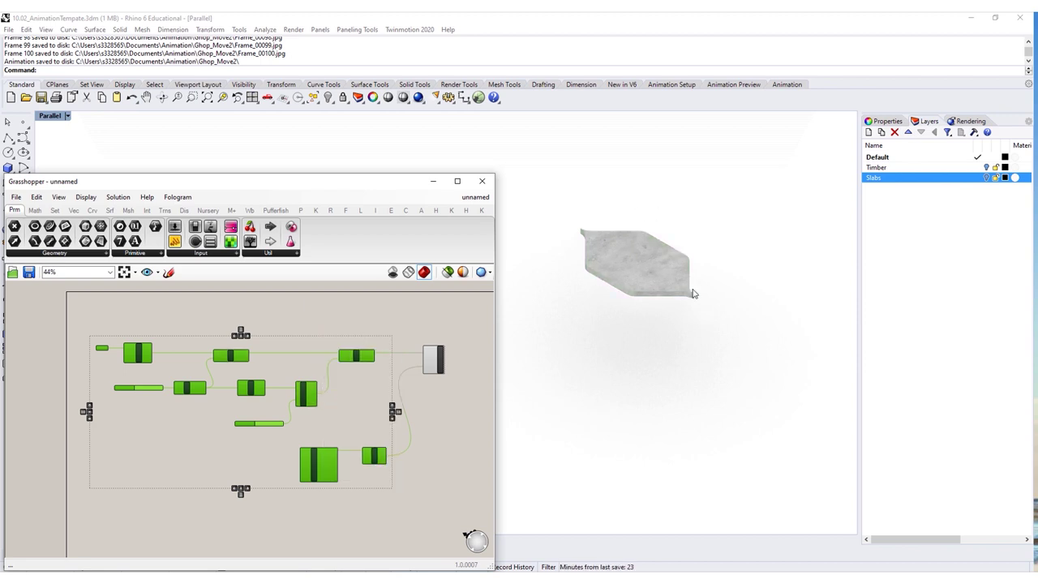
pyautogui.click(441, 332)
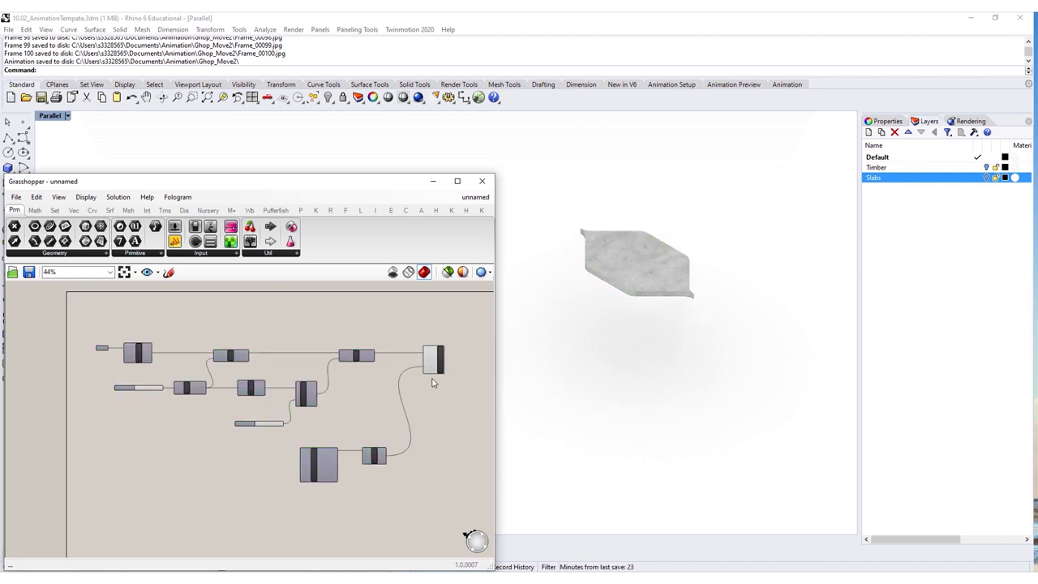
pyautogui.scroll(2, 433, 383)
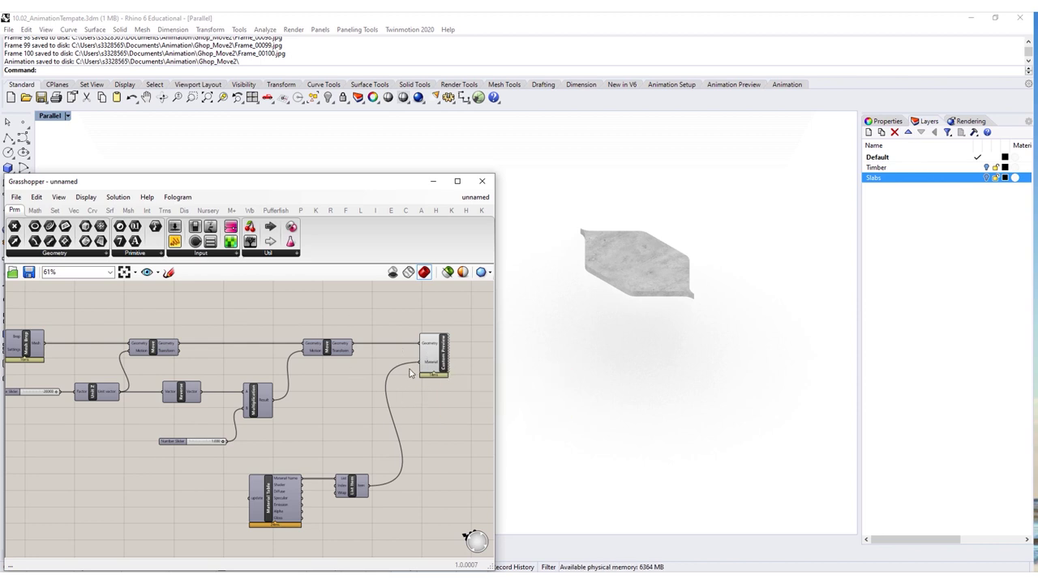
pyautogui.moveTo(315, 374); pyautogui.dragTo(384, 350, button='right')
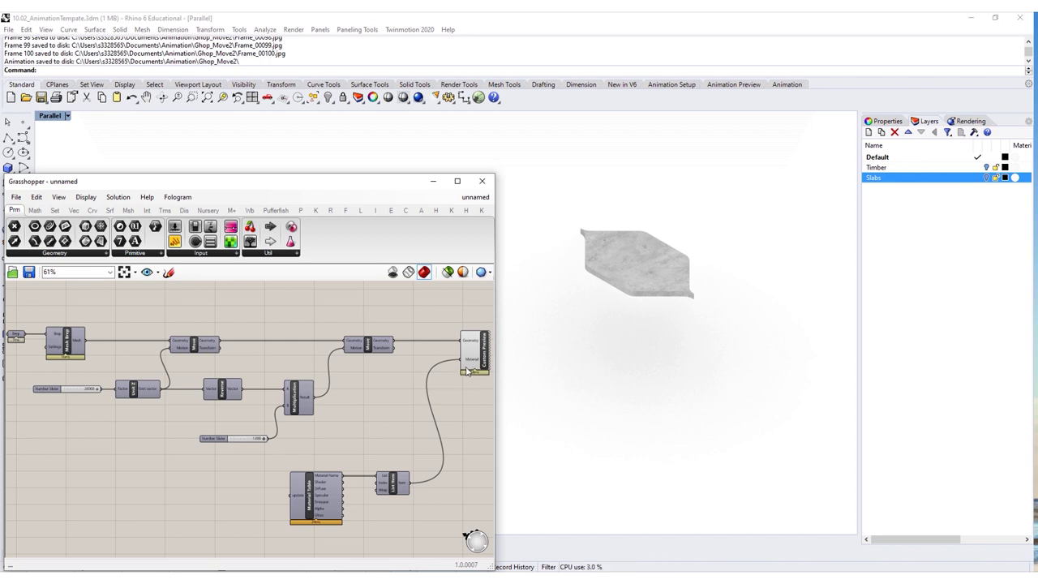
# - Turn on the Timber layer in Rhino and select its surface, narrowing the Grasshopper window to uncover the whole piece
pyautogui.moveTo(477, 375)
pyautogui.click(972, 189)
pyautogui.scroll(-2, 317, 430)
pyautogui.moveTo(312, 486); pyautogui.dragTo(312, 368, button='right')
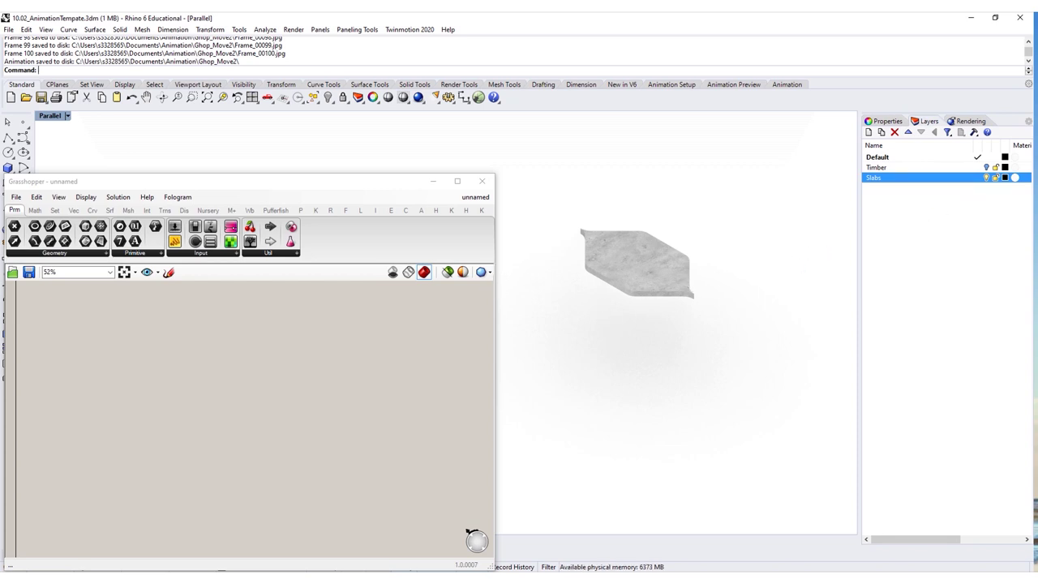
pyautogui.click(986, 168)
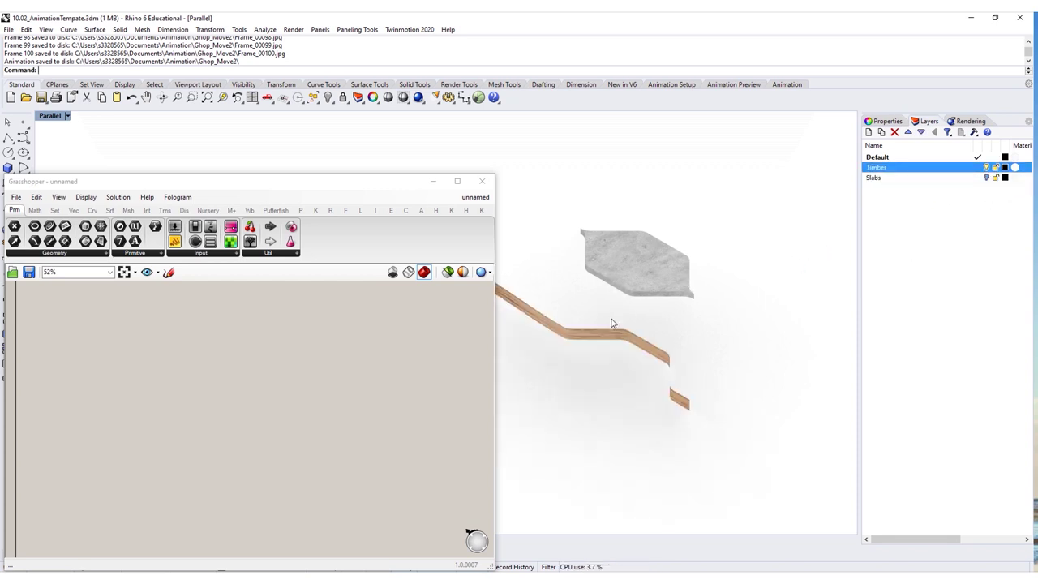
pyautogui.click(651, 352)
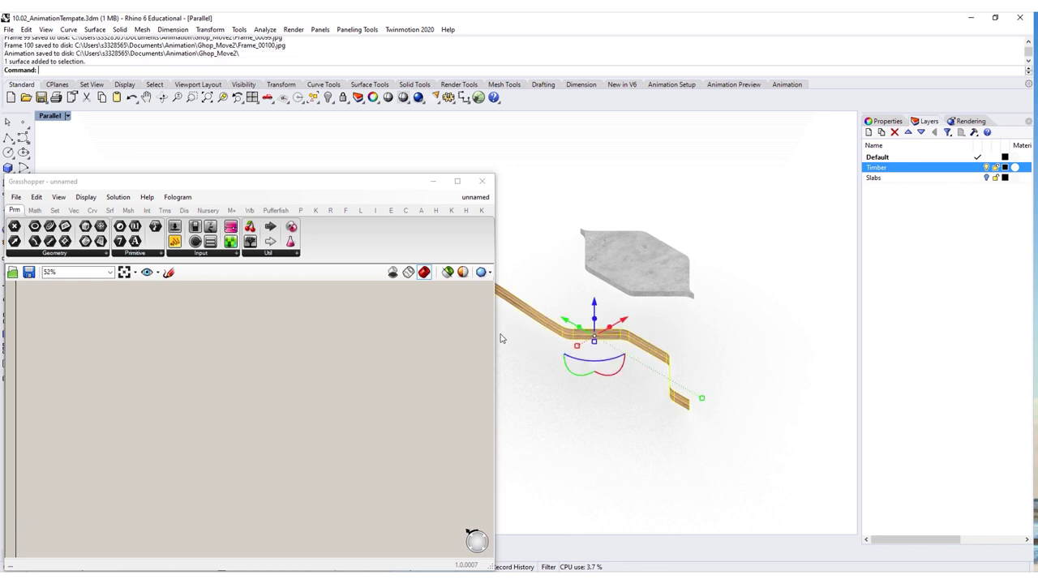
pyautogui.moveTo(492, 339); pyautogui.dragTo(455, 339)
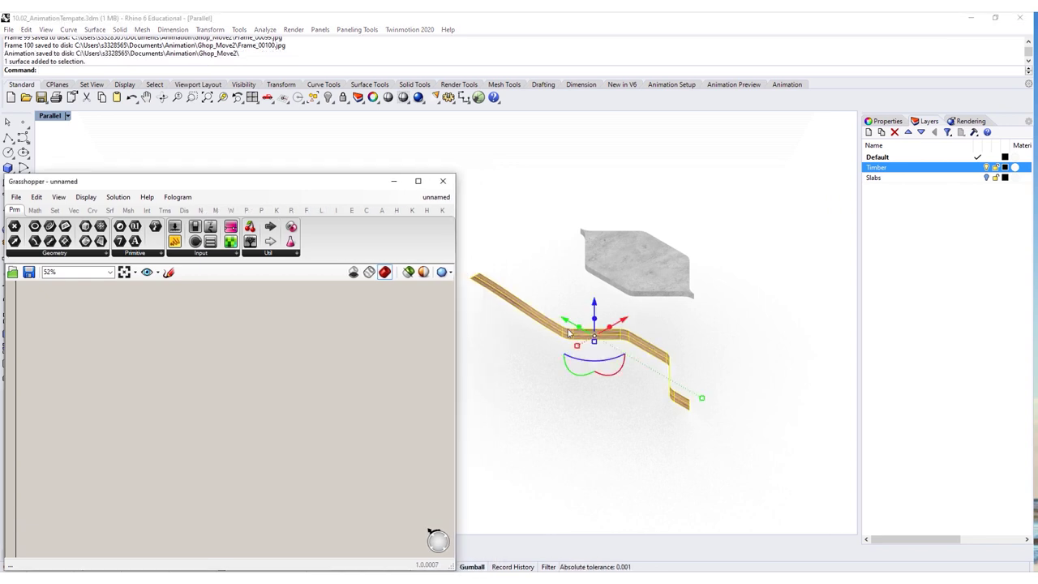
# - Switch Rhino from the Parallel view to a maximized Right viewport and zoom to the selected timber surface
pyautogui.doubleClick(51, 117)
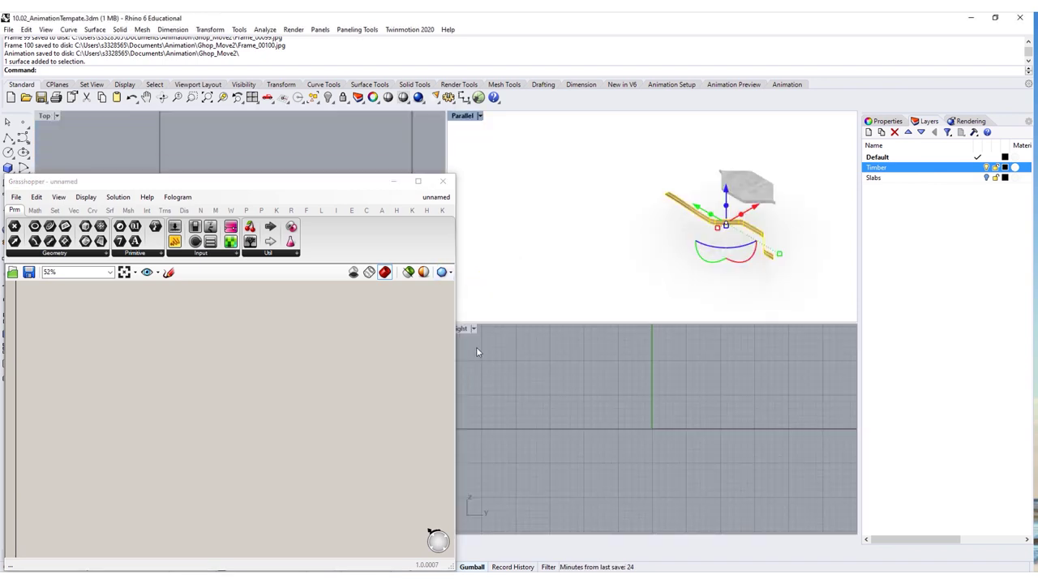
pyautogui.doubleClick(462, 329)
pyautogui.write('zs')
pyautogui.press('Return')
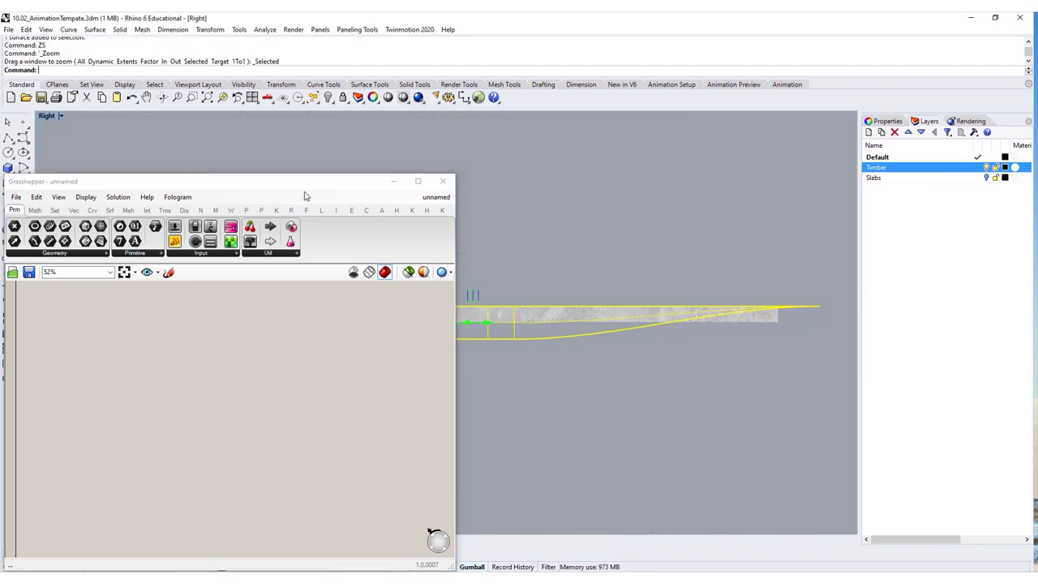
# - Change the Right viewport to a Perspective view and zoom to the selected timber surface
pyautogui.click(60, 116)
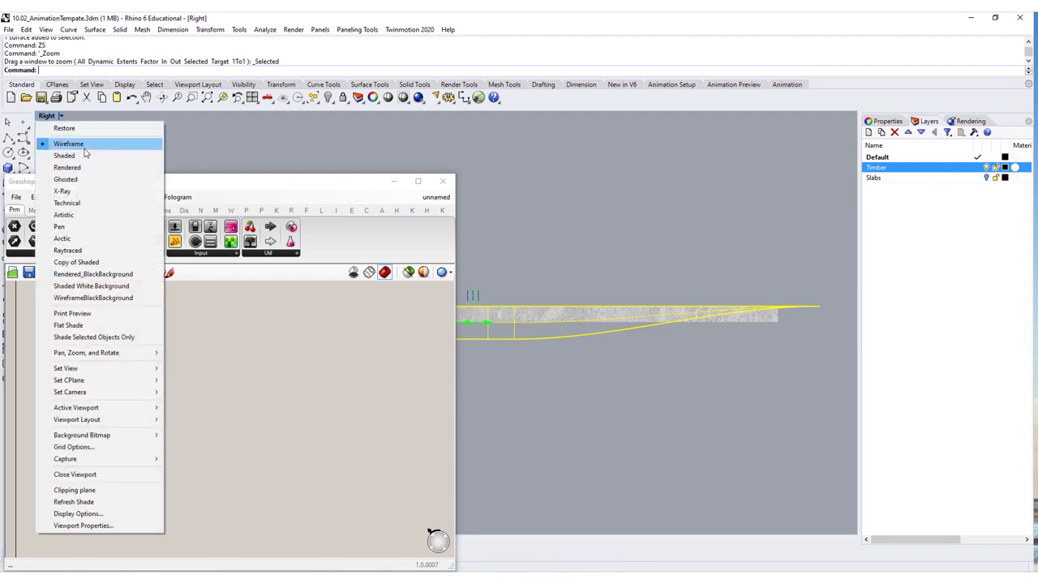
pyautogui.moveTo(122, 370)
pyautogui.click(196, 455)
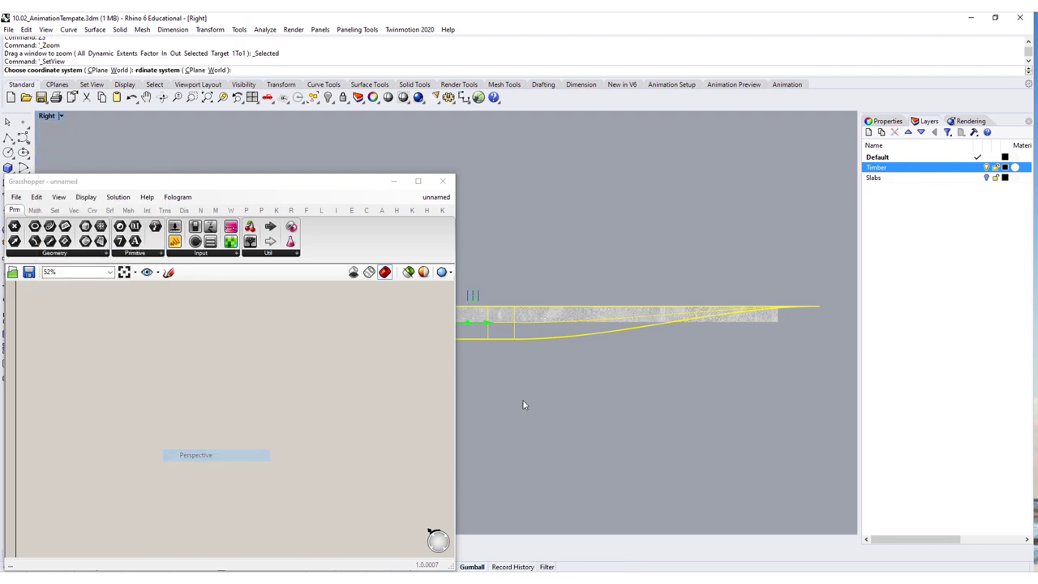
pyautogui.write('zs')
pyautogui.press('Return')
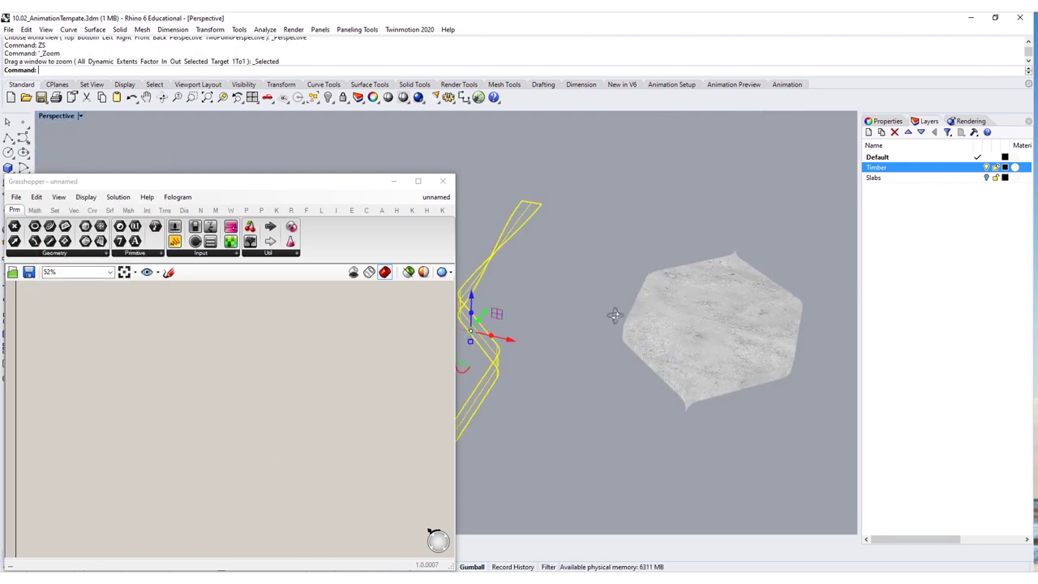
# - Set the Perspective viewport to Shaded display and examine the bends of the timber surface from several angles
pyautogui.moveTo(615, 316); pyautogui.dragTo(519, 349, button='right')
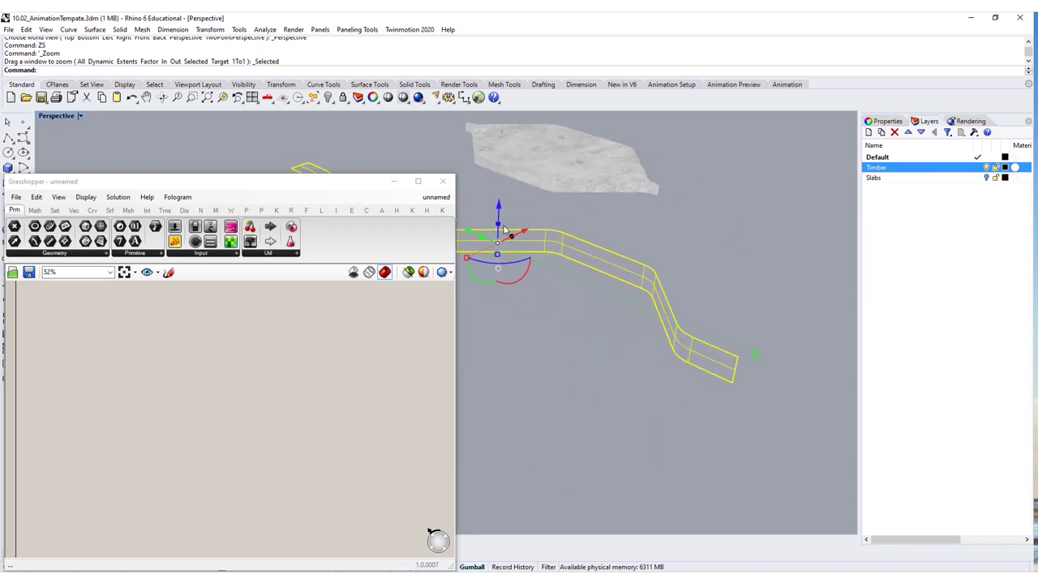
pyautogui.click(45, 29)
pyautogui.click(65, 273)
pyautogui.scroll(2, 732, 308)
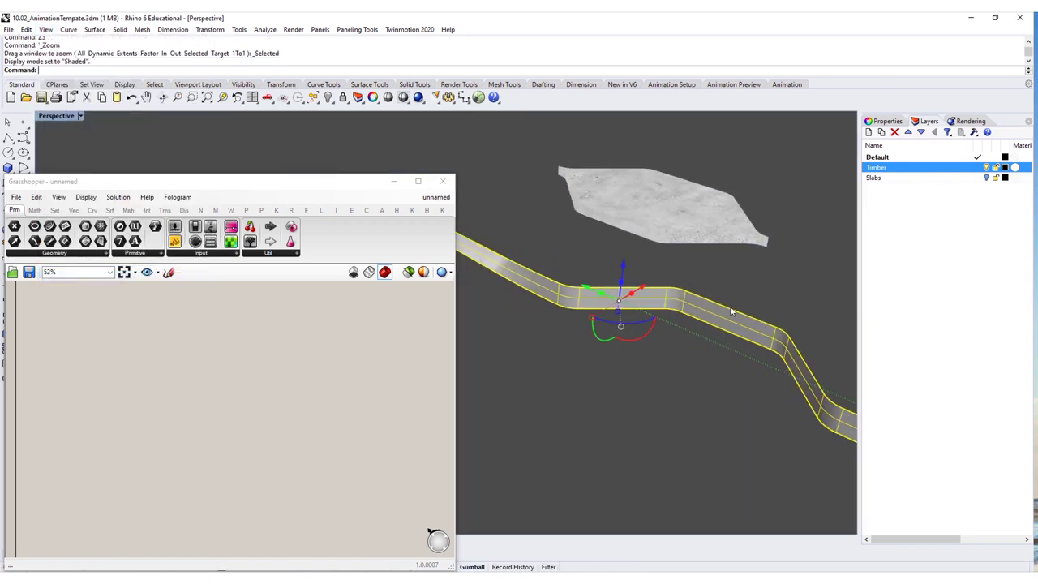
pyautogui.moveTo(732, 311); pyautogui.dragTo(635, 283, button='right')
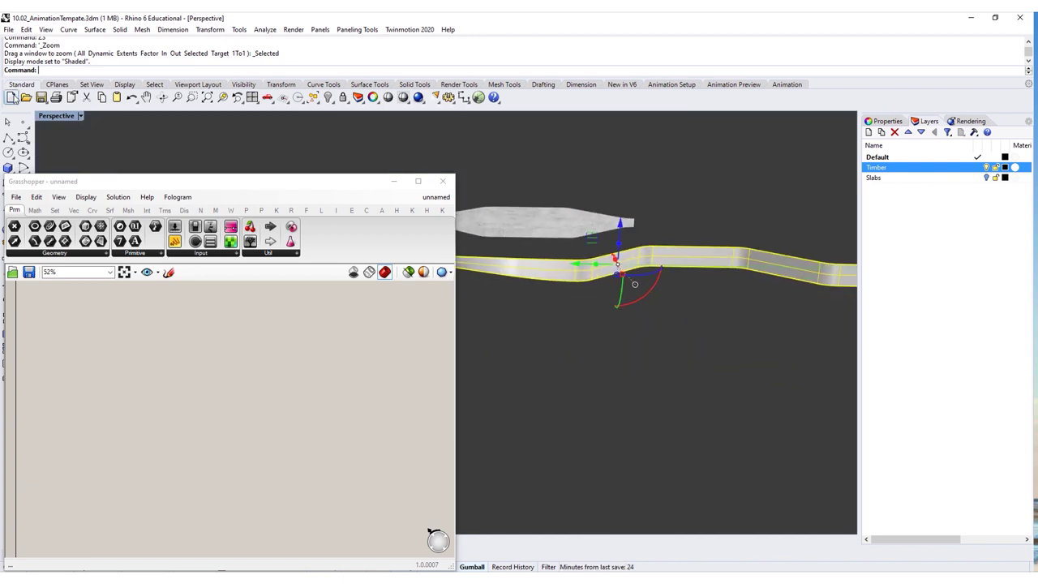
# - Return to the maximized Parallel viewport and move the Grasshopper window up so the status bar and object snaps are uncovered
pyautogui.doubleClick(55, 116)
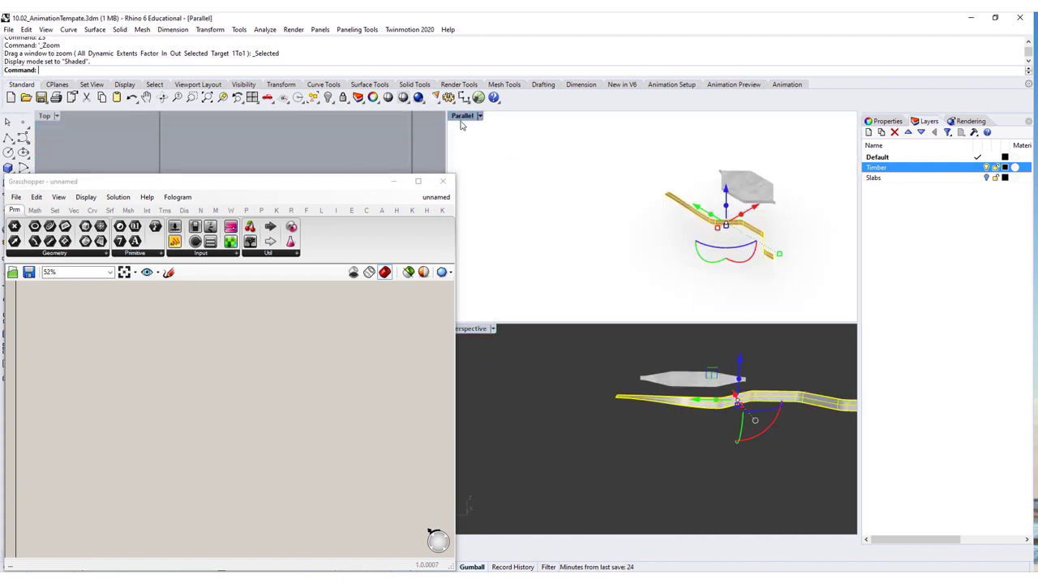
pyautogui.doubleClick(463, 118)
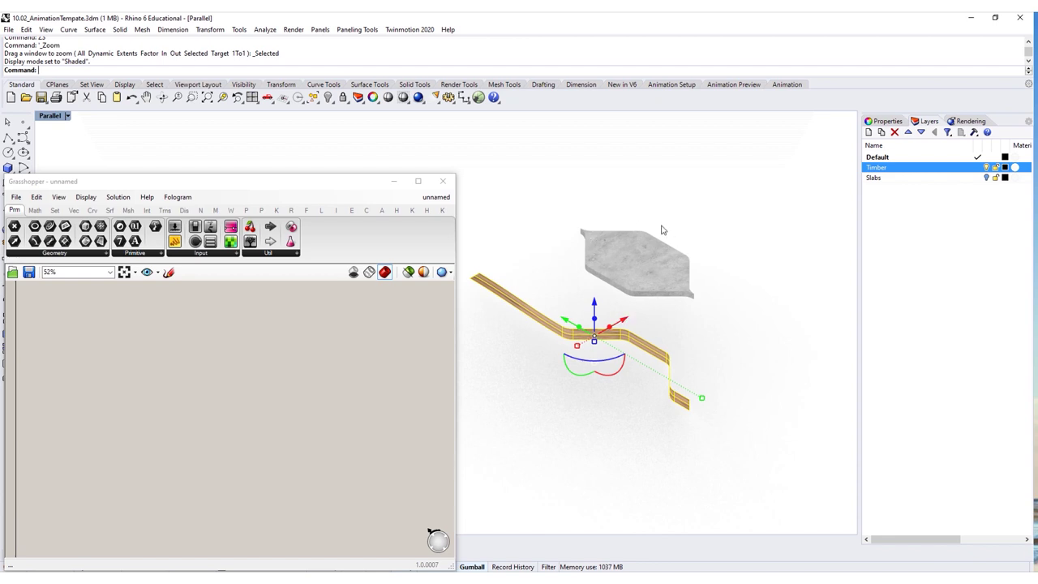
pyautogui.moveTo(727, 229); pyautogui.dragTo(711, 225, button='right')
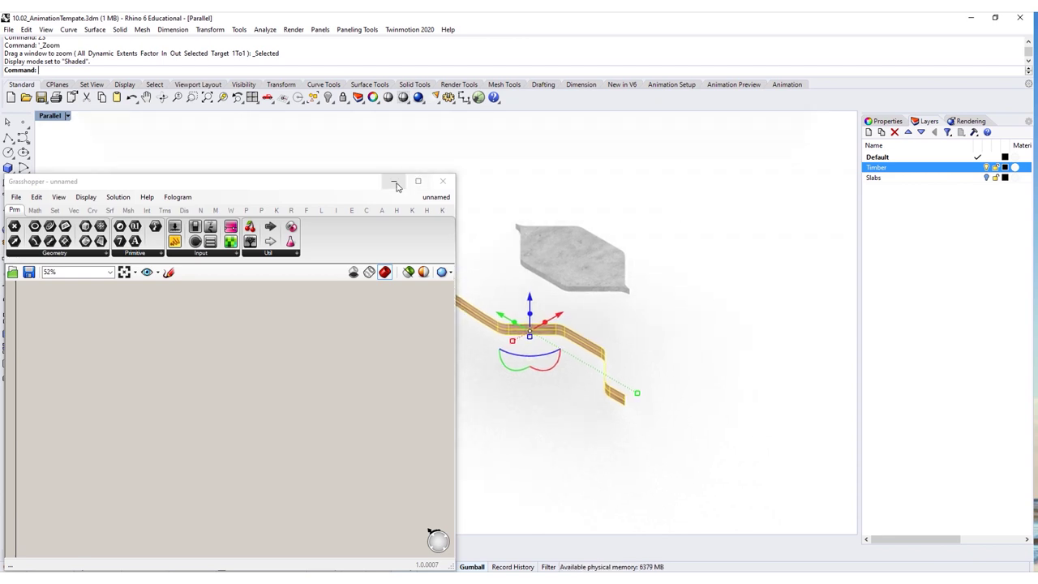
pyautogui.moveTo(388, 179); pyautogui.dragTo(417, 84)
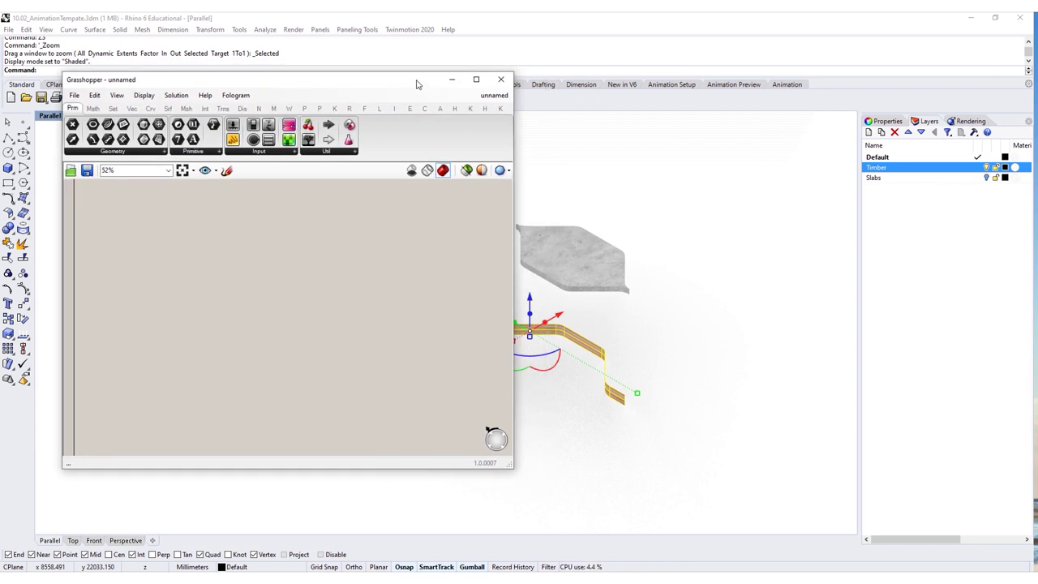
# - Add a Surface parameter in Grasshopper, reference the timber surface as its single surface, and bring the whole piece into view beside the canvas
pyautogui.doubleClick(180, 262)
pyautogui.write('surface')
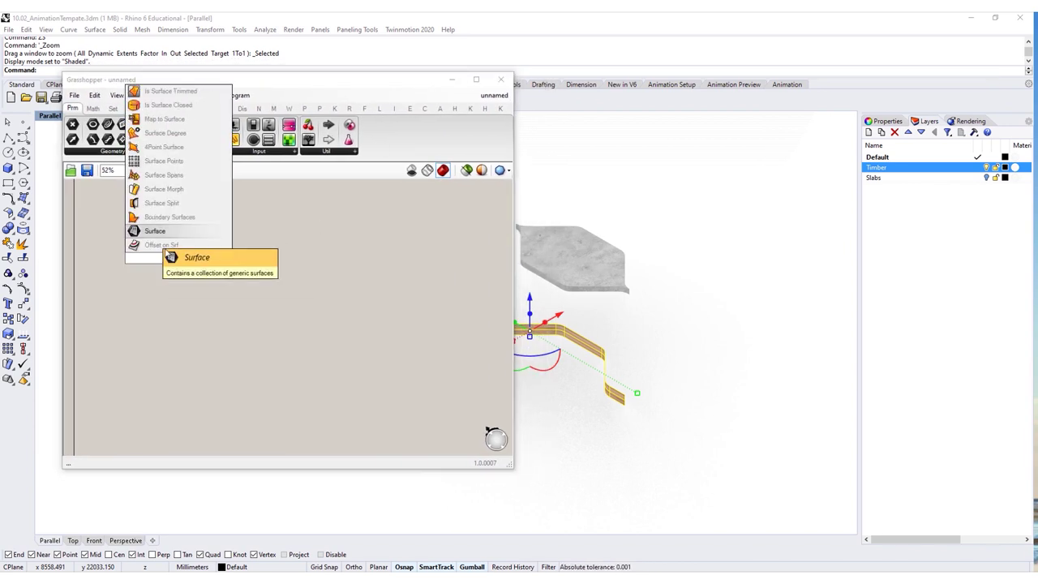
pyautogui.click(154, 231)
pyautogui.rightClick(177, 256)
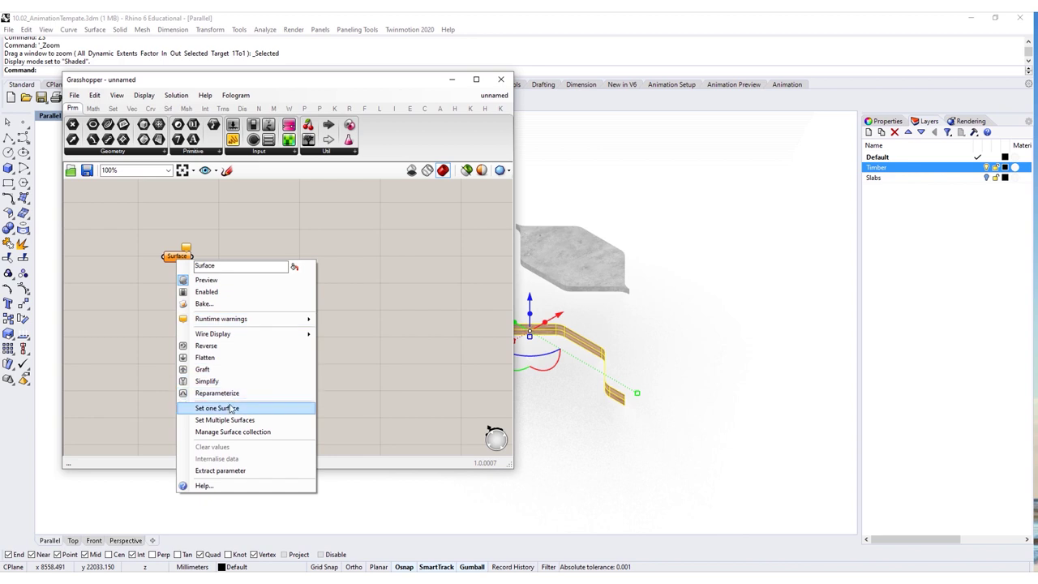
pyautogui.click(230, 408)
pyautogui.click(487, 317)
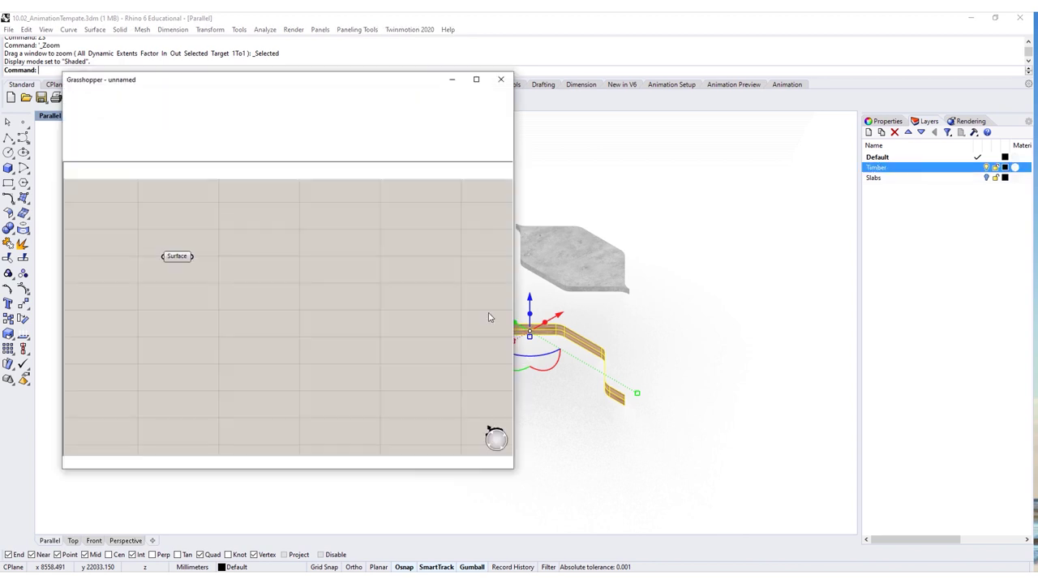
pyautogui.click(620, 427)
pyautogui.moveTo(620, 427); pyautogui.dragTo(706, 294, button='right')
pyautogui.scroll(3, 670, 309)
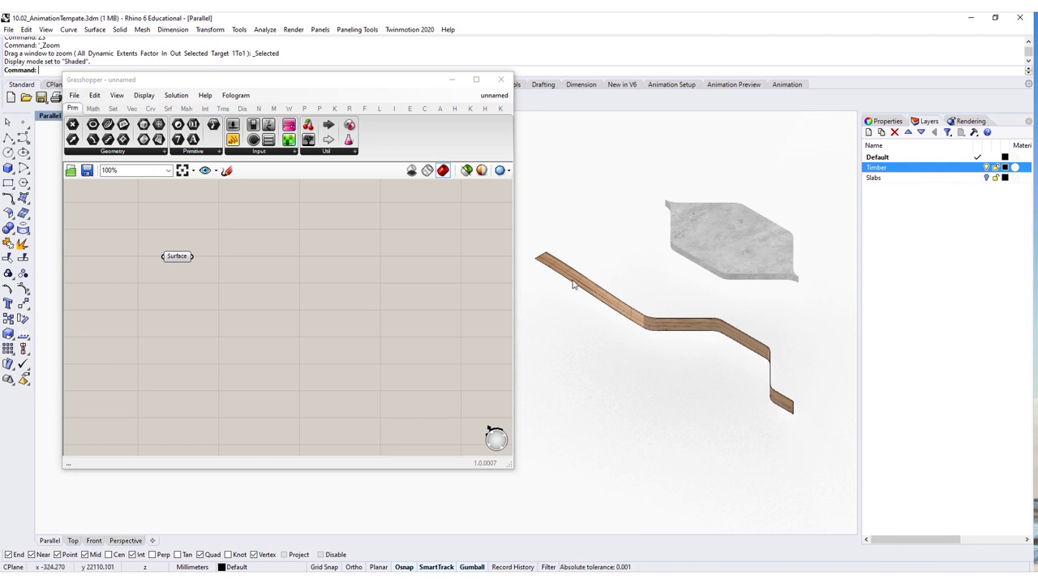
# - Add an Isotrim component and connect the Surface parameter to its Surface input
pyautogui.doubleClick(250, 265)
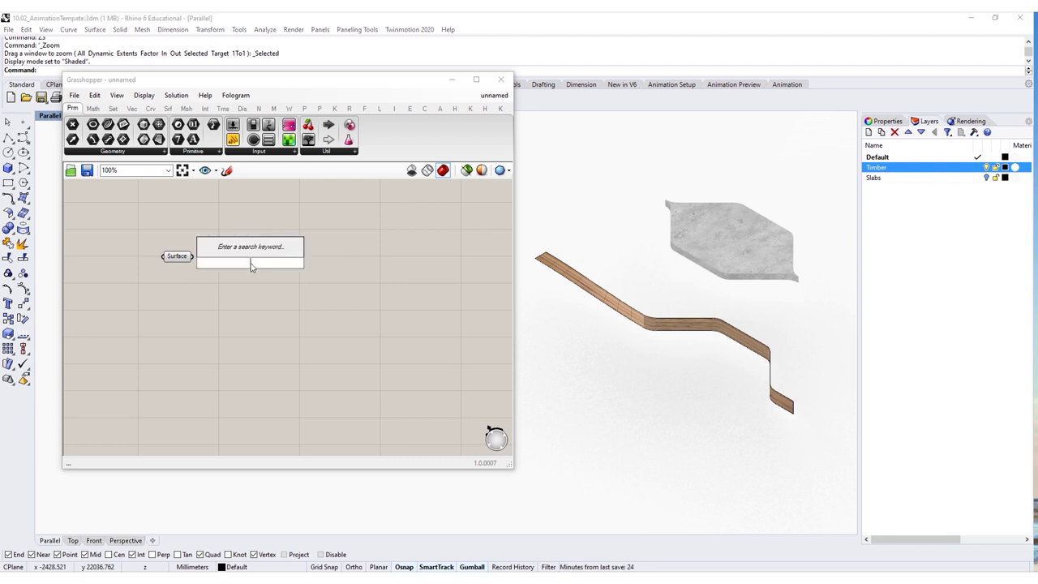
pyautogui.write('isotr')
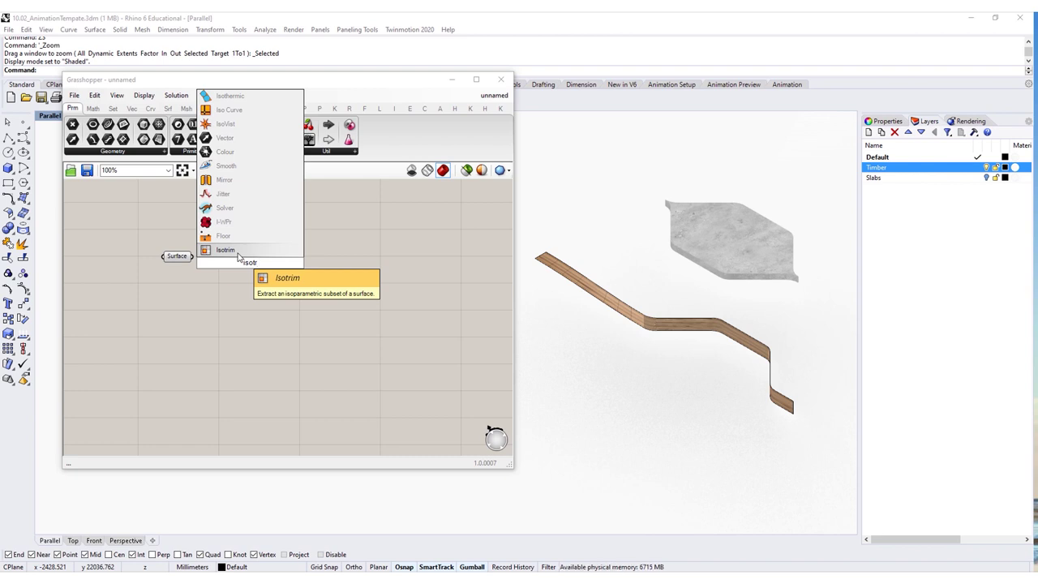
pyautogui.click(238, 253)
pyautogui.moveTo(193, 256); pyautogui.dragTo(326, 259)
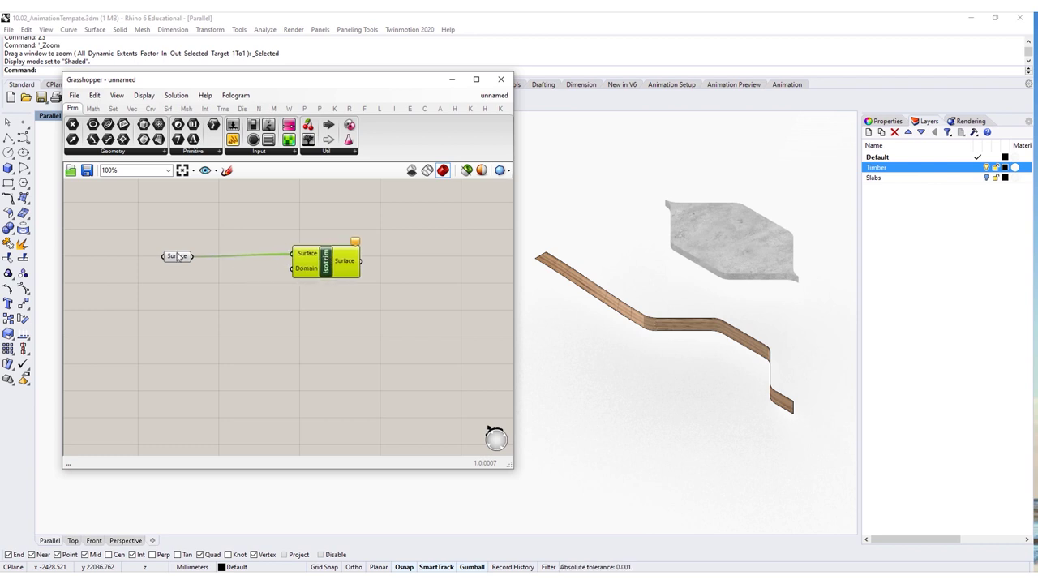
# - Reparameterize the Surface input of the Isotrim component
pyautogui.click(186, 256)
pyautogui.rightClick(185, 254)
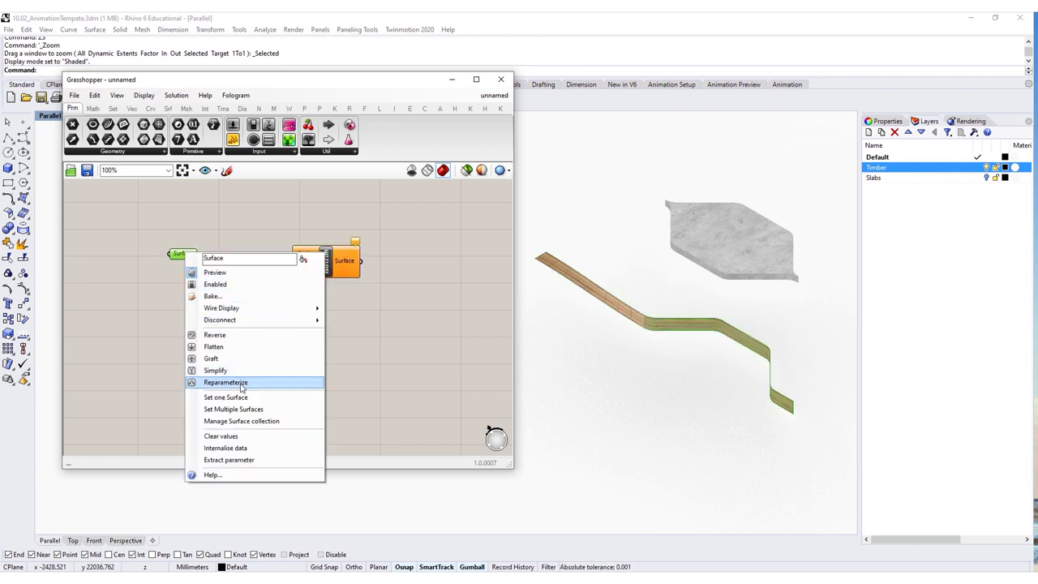
pyautogui.click(268, 233)
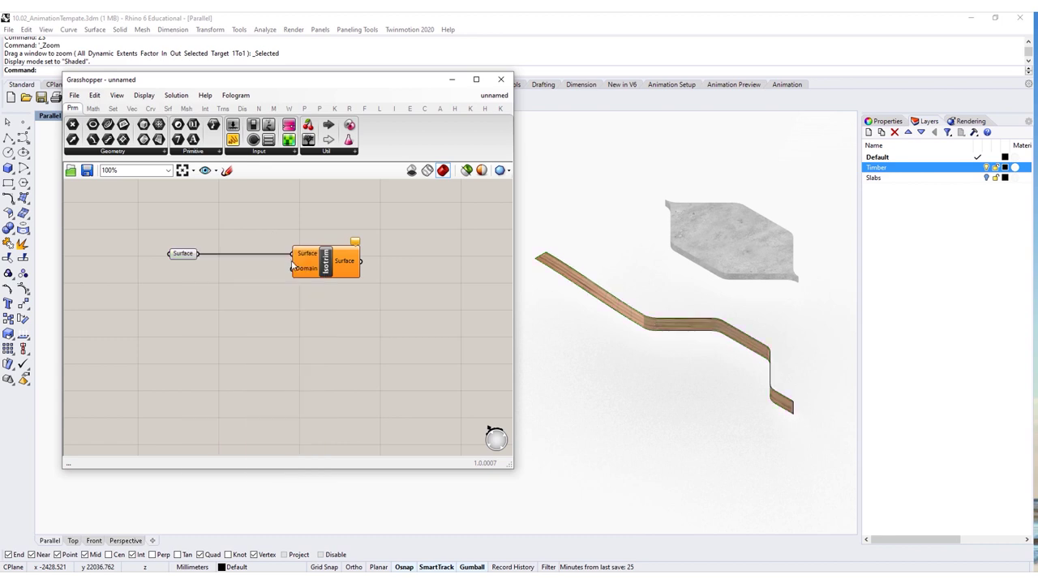
pyautogui.rightClick(300, 258)
pyautogui.click(328, 372)
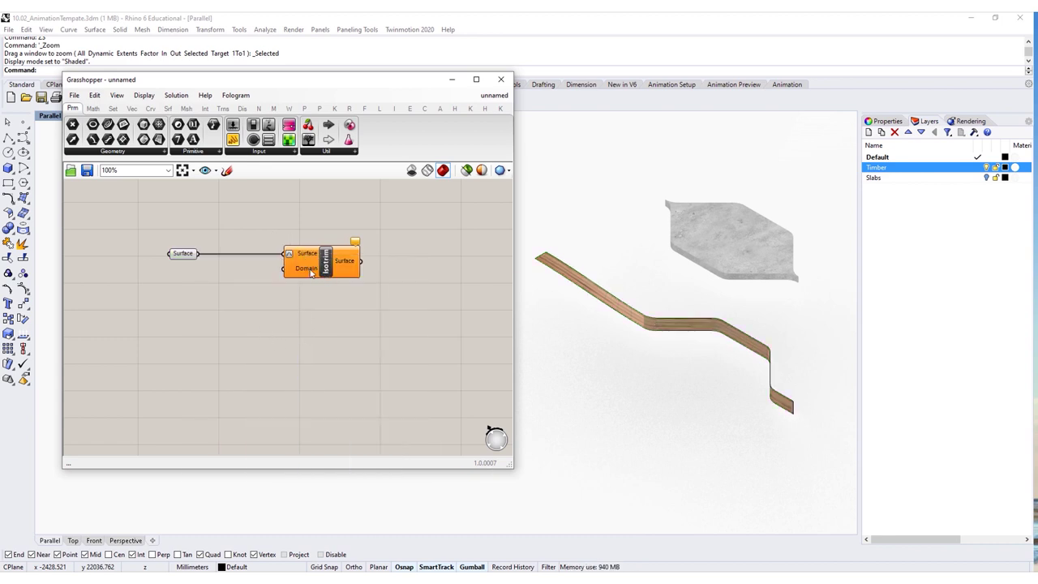
pyautogui.moveTo(311, 274)
pyautogui.click(100, 111)
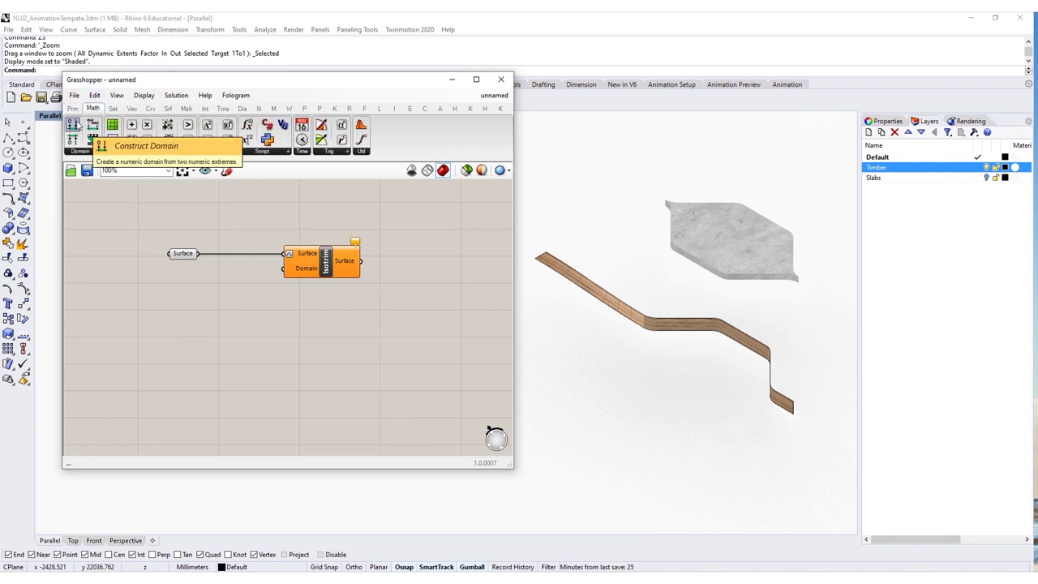
pyautogui.click(87, 151)
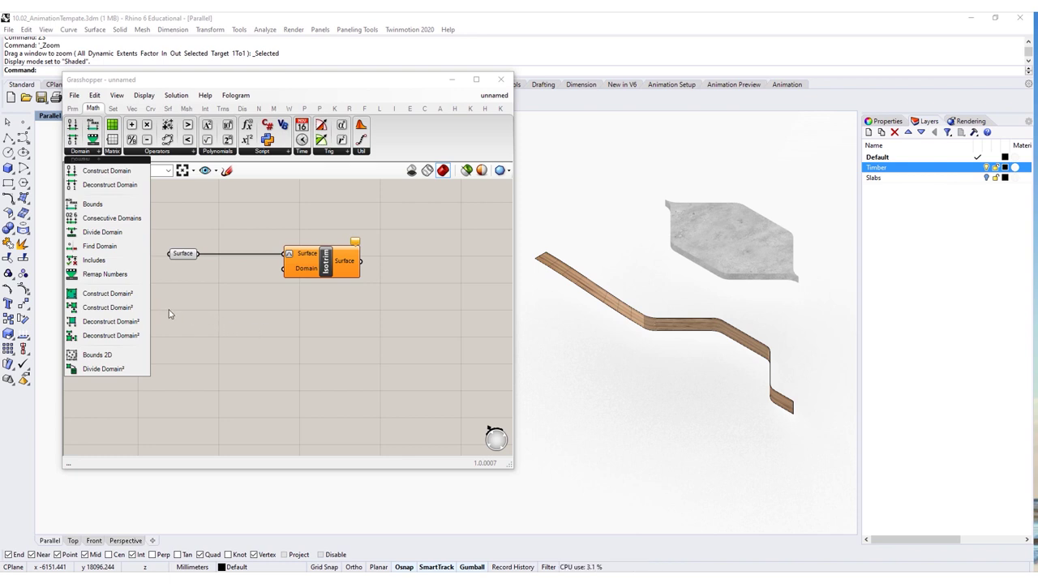
pyautogui.click(125, 313)
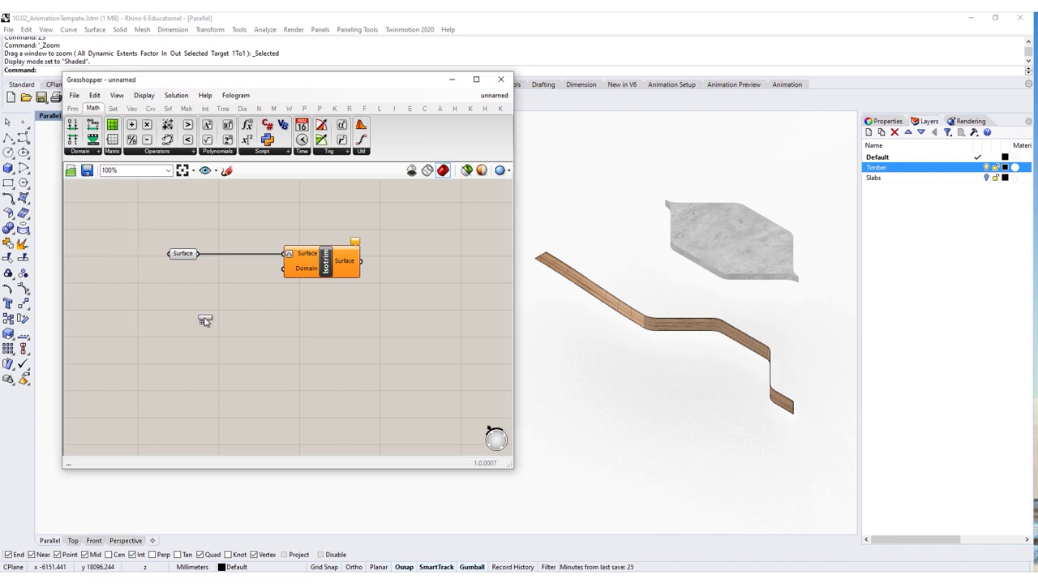
pyautogui.click(203, 319)
pyautogui.click(232, 335)
pyautogui.press('Delete')
# - Add the Construct Domain² component with U min, U max, V min and V max inputs, placing it below the Surface parameter
pyautogui.click(95, 155)
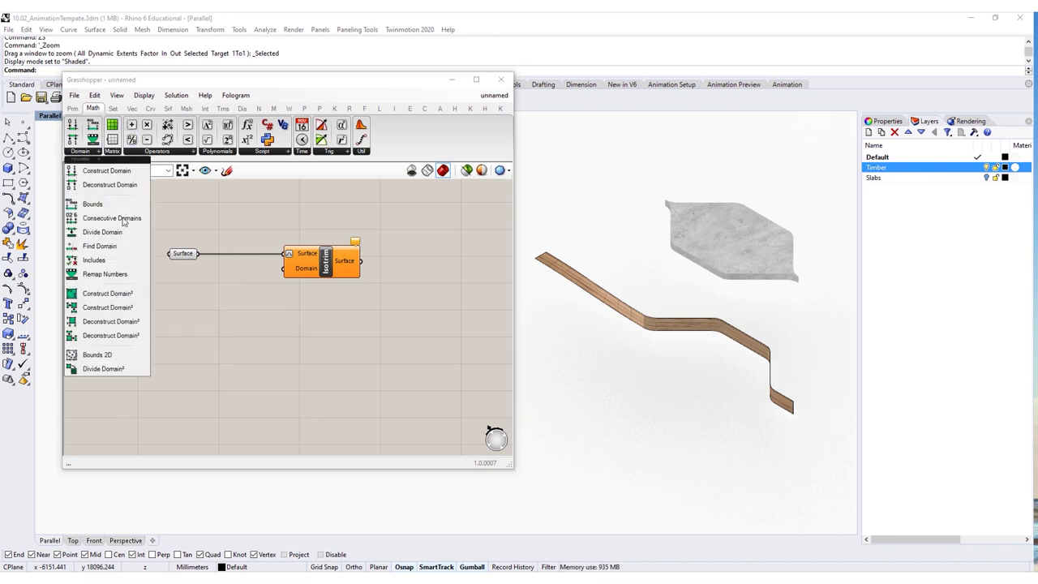
pyautogui.click(126, 297)
pyautogui.click(216, 318)
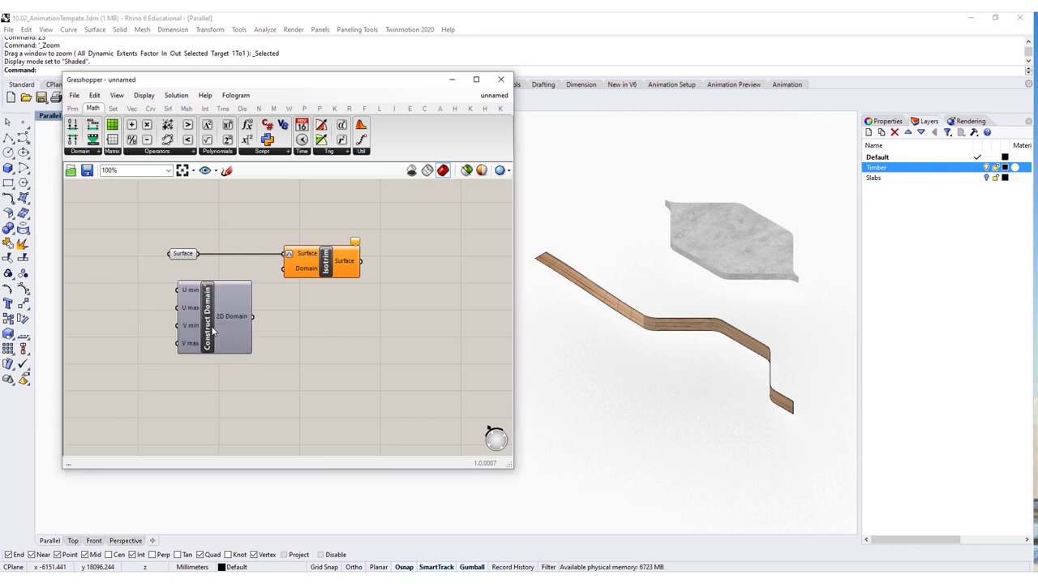
pyautogui.click(189, 314)
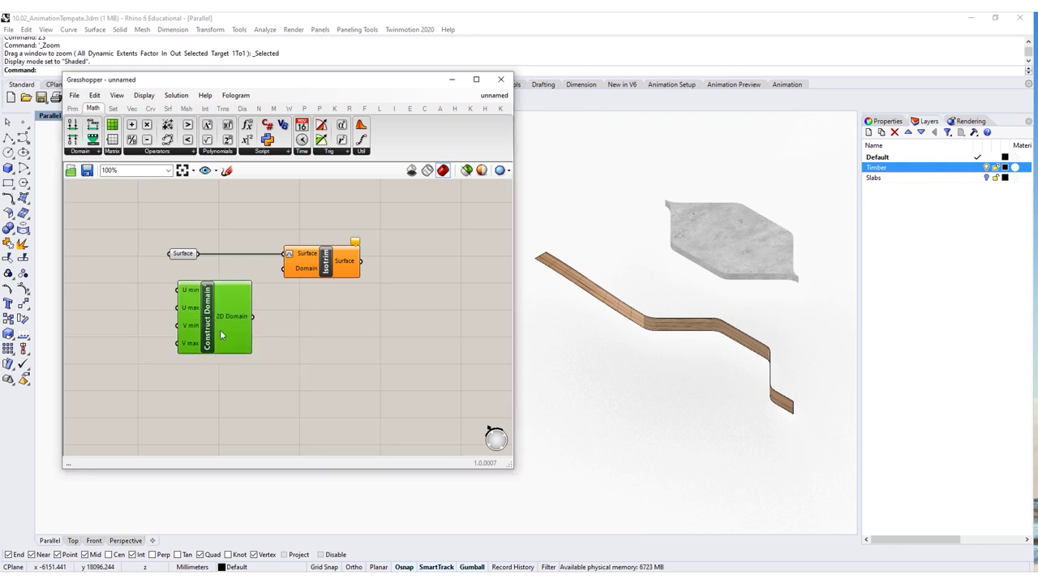
pyautogui.moveTo(181, 309); pyautogui.dragTo(191, 322)
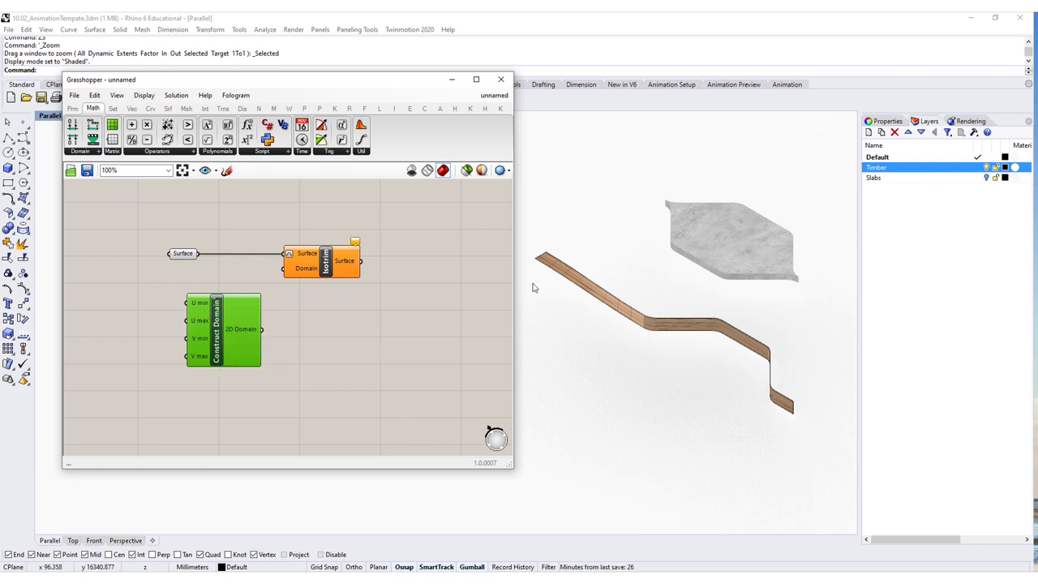
pyautogui.click(132, 319)
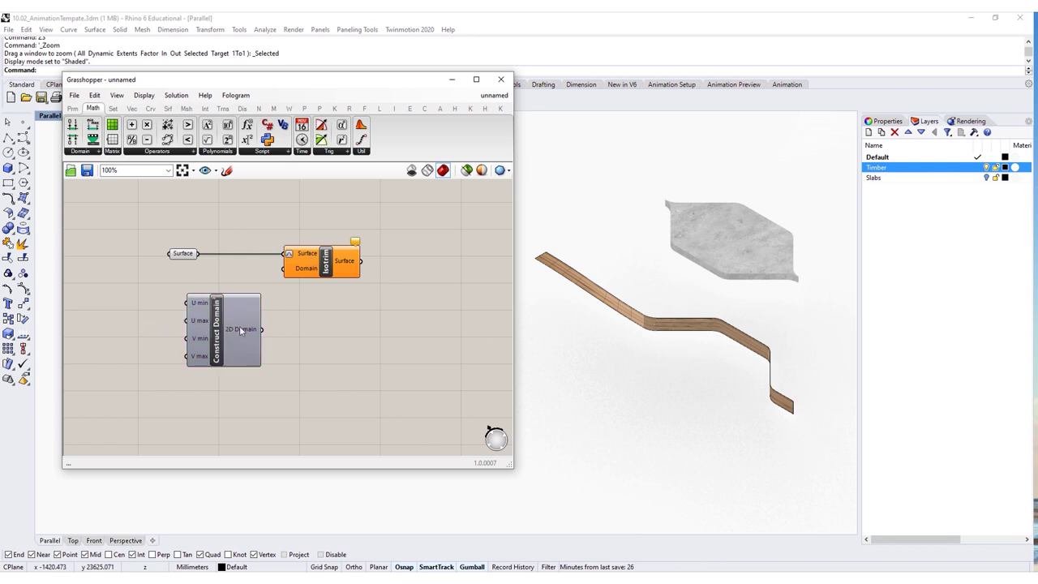
# - Shift Construct Domain² and Isotrim to the right on the canvas to make room for a slider
pyautogui.moveTo(224, 328); pyautogui.dragTo(278, 331)
pyautogui.moveTo(322, 264); pyautogui.dragTo(399, 264)
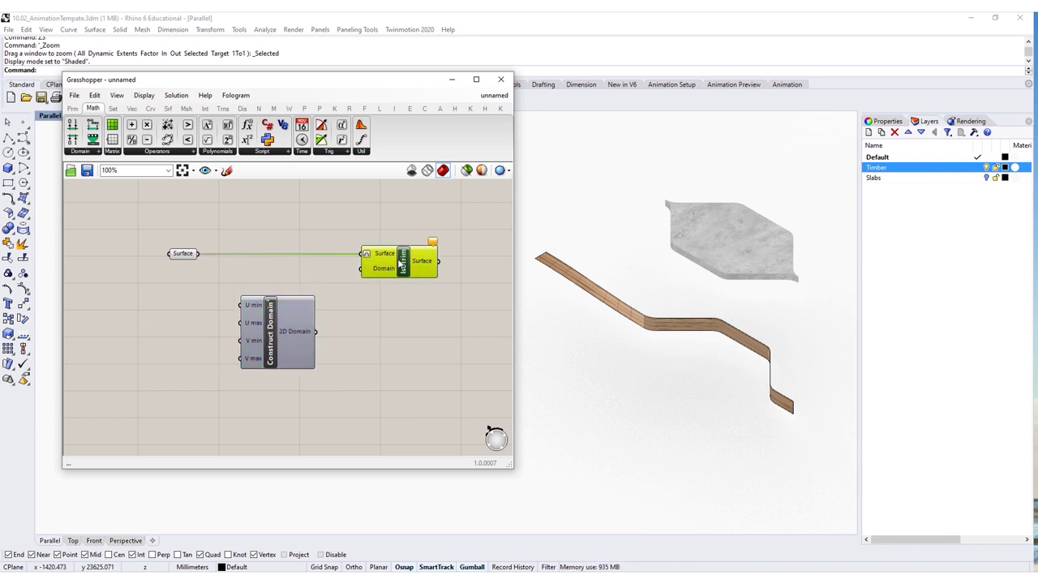
pyautogui.click(298, 325)
# - Add a number slider with the value 1.000 and connect it to the U max input of Construct Domain²
pyautogui.doubleClick(173, 324)
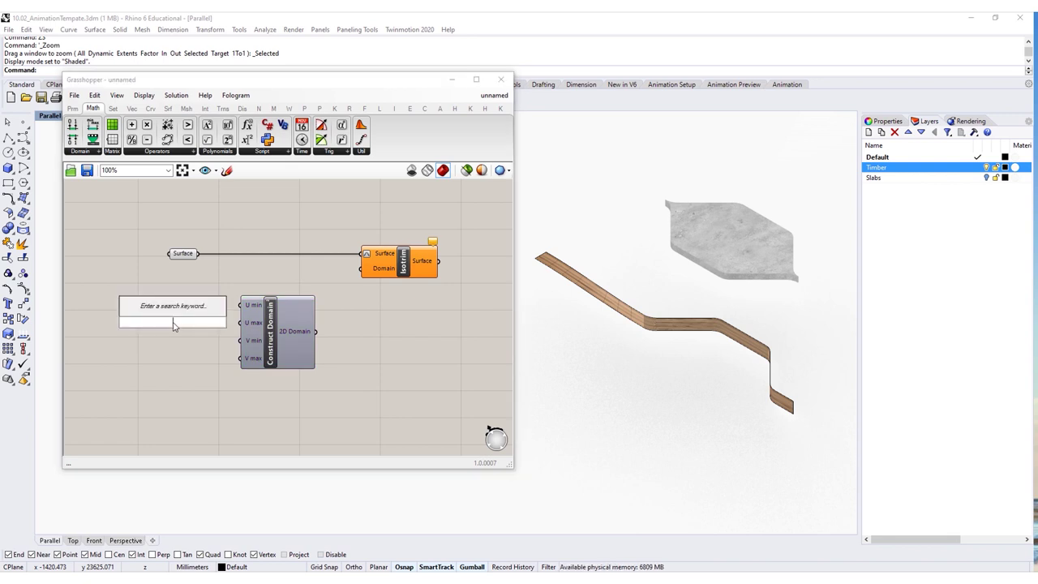
pyautogui.write('1')
pyautogui.press('Return')
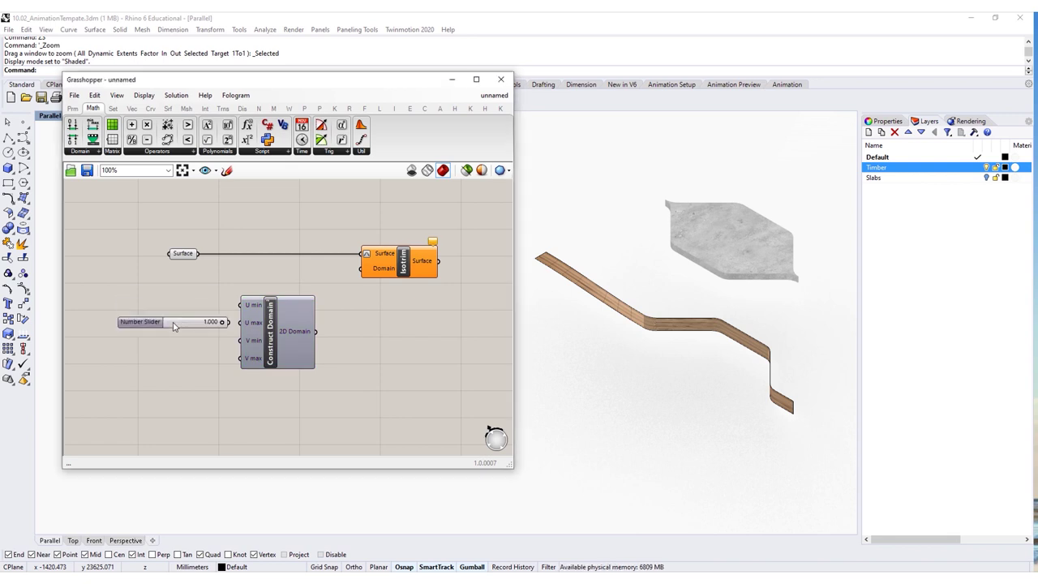
pyautogui.moveTo(188, 325); pyautogui.dragTo(172, 325)
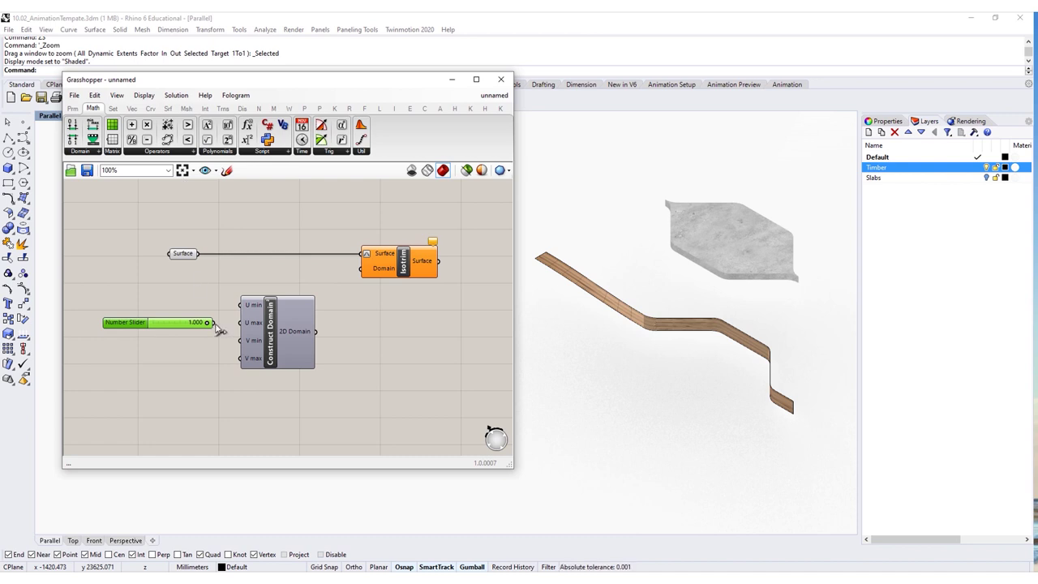
pyautogui.moveTo(210, 322); pyautogui.dragTo(233, 329)
# - Connect the 2D Domain output to Isotrim's Domain input and set the U max slider to 0.650 with Isotrim selected
pyautogui.moveTo(316, 331); pyautogui.dragTo(362, 269)
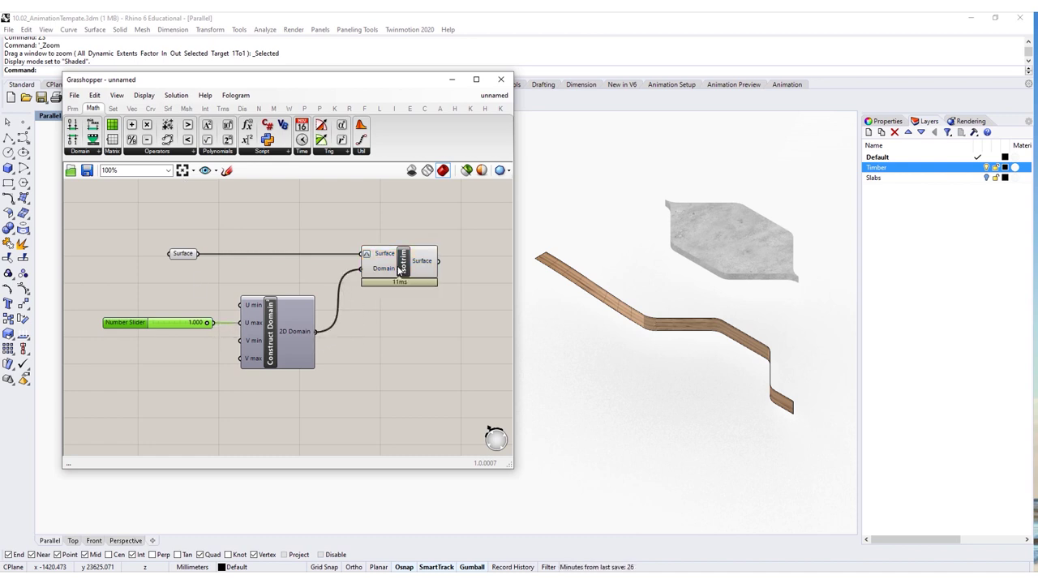
pyautogui.click(404, 264)
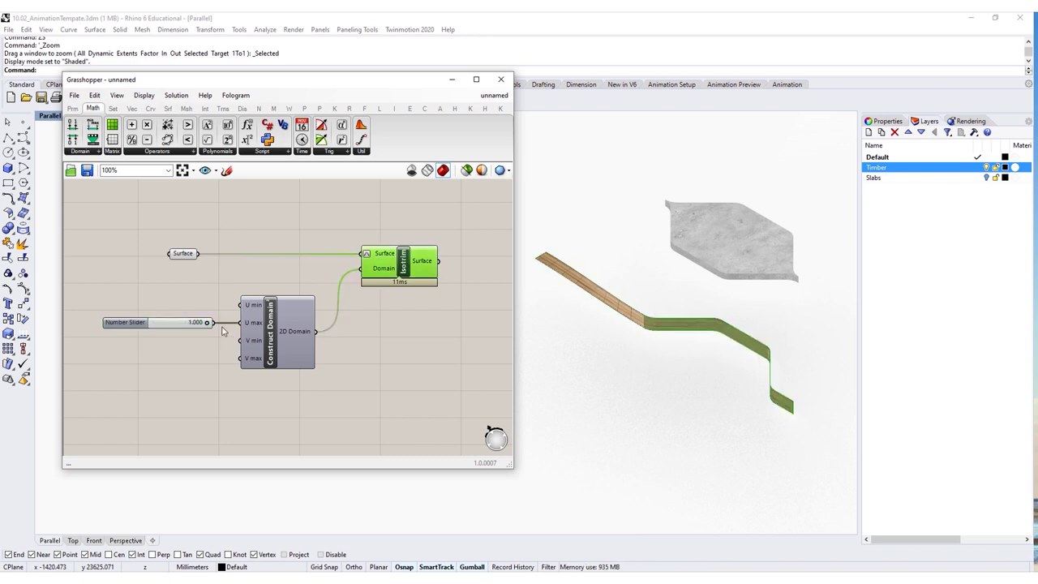
pyautogui.moveTo(207, 325); pyautogui.dragTo(187, 323)
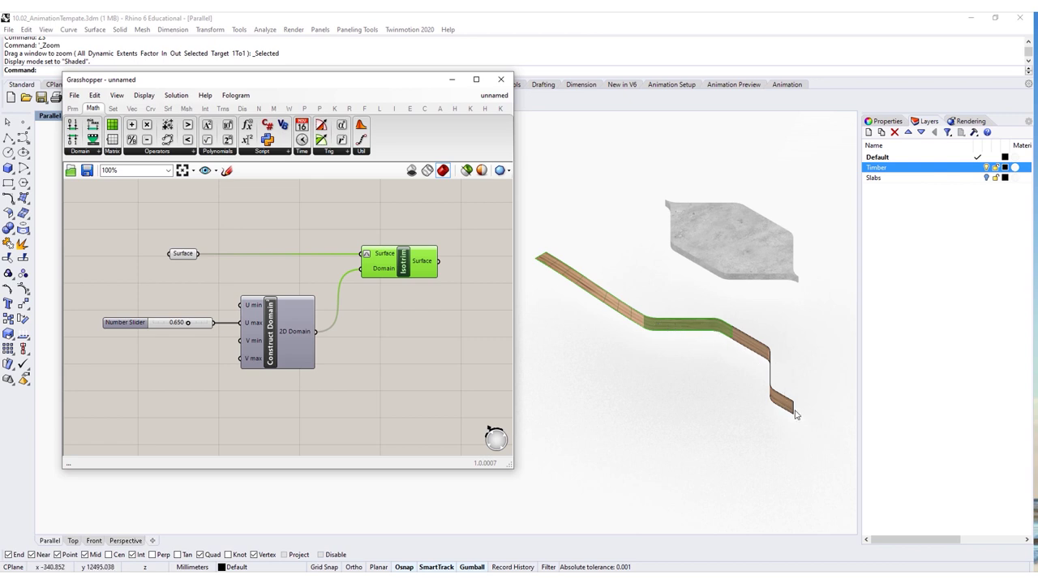
# - Sweep the U max slider down and back up to 1.000, and move the Grasshopper window lower
pyautogui.moveTo(191, 324); pyautogui.dragTo(160, 322)
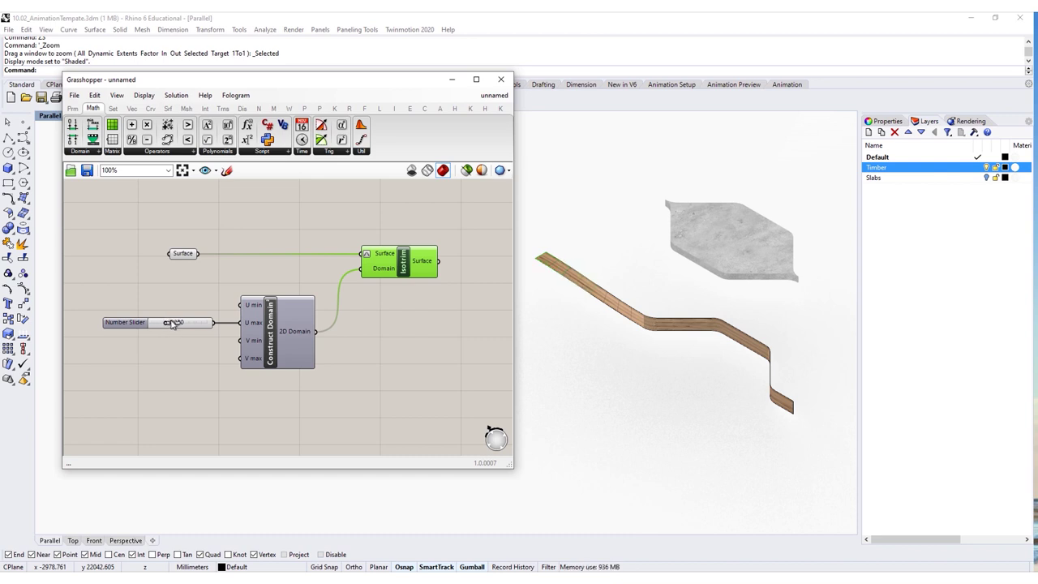
pyautogui.moveTo(172, 323); pyautogui.dragTo(208, 343)
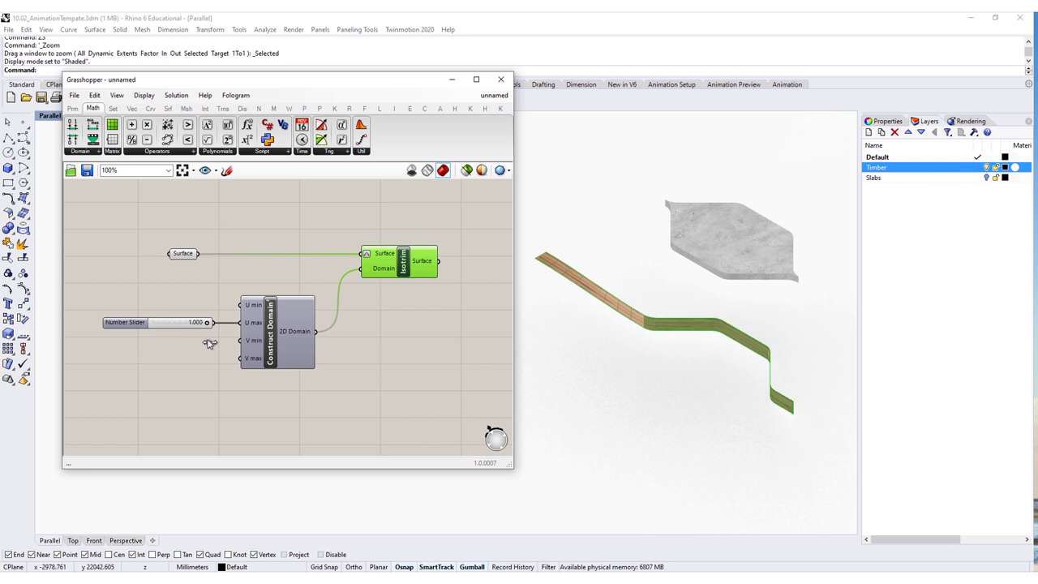
pyautogui.moveTo(283, 81); pyautogui.dragTo(298, 185)
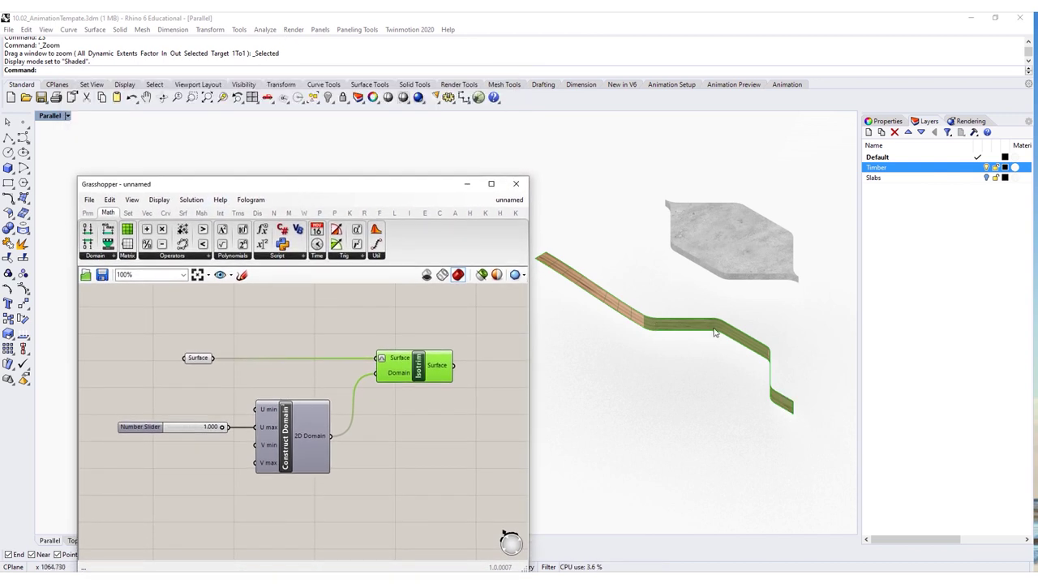
# - Reverse the timber surface's U direction with the Dir command and set the U max slider to 0.760
pyautogui.click(714, 332)
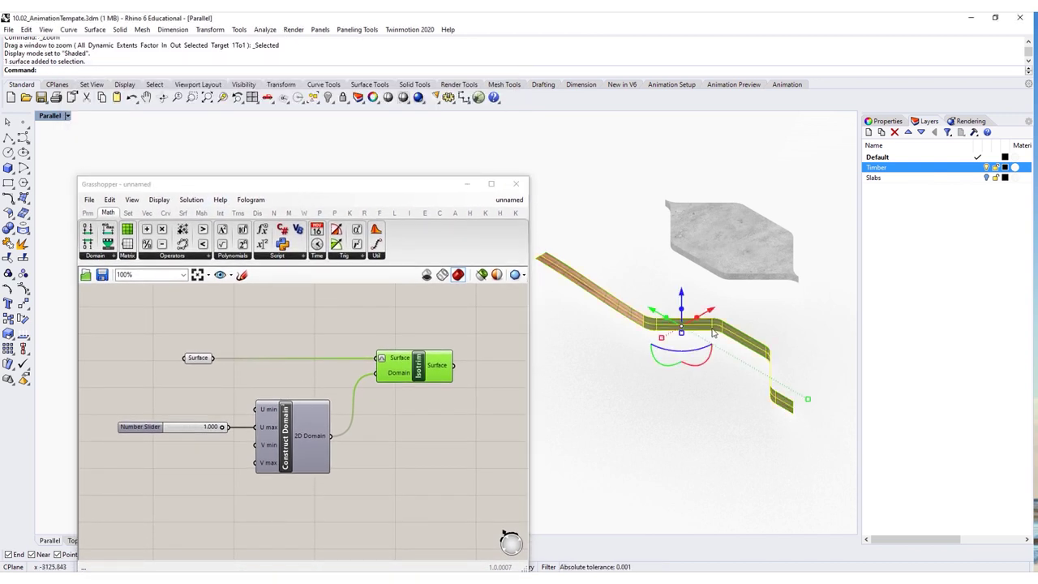
pyautogui.write('Dir')
pyautogui.press('Return')
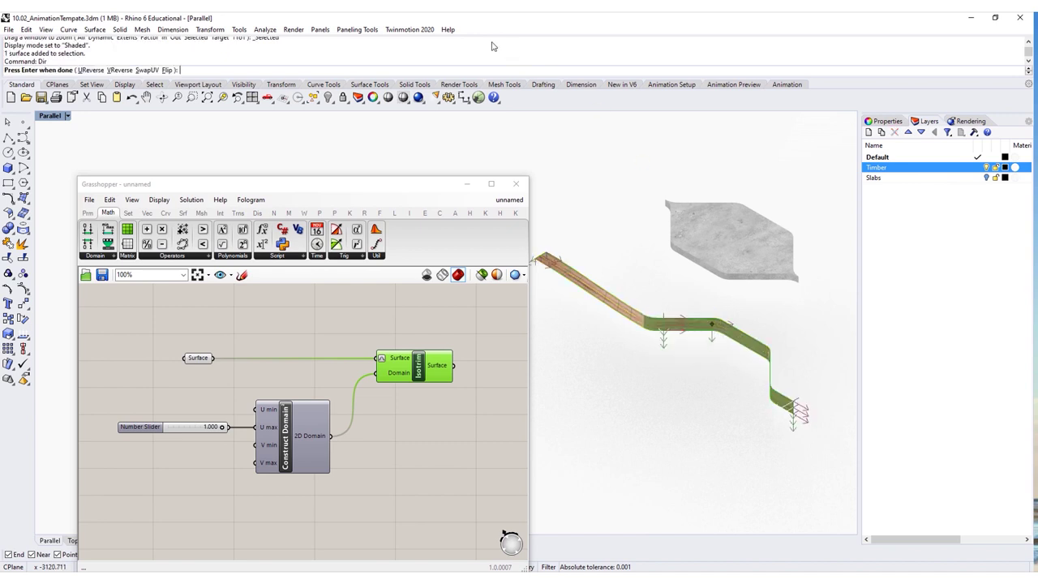
pyautogui.click(90, 71)
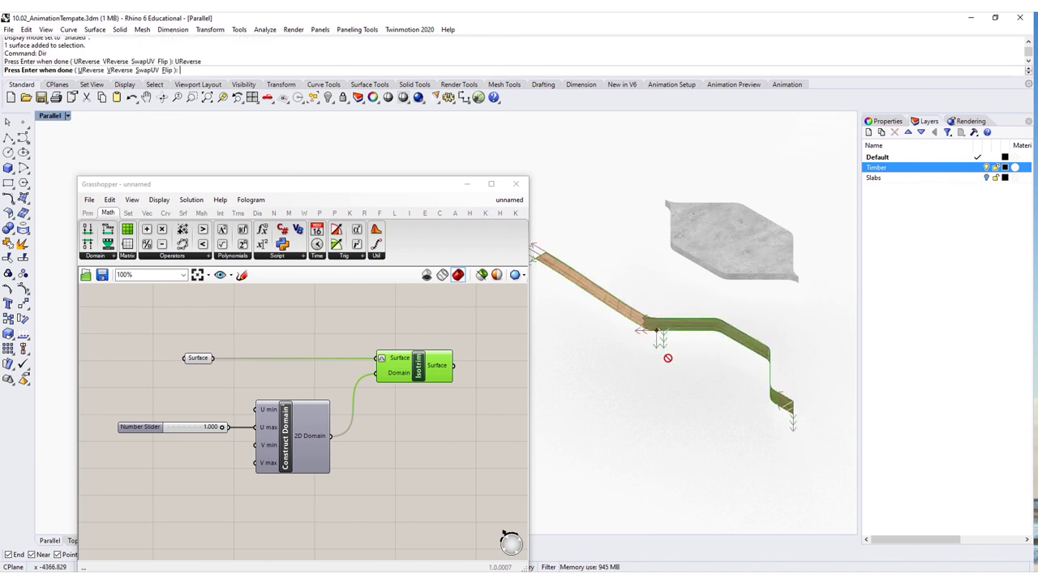
pyautogui.press('Return')
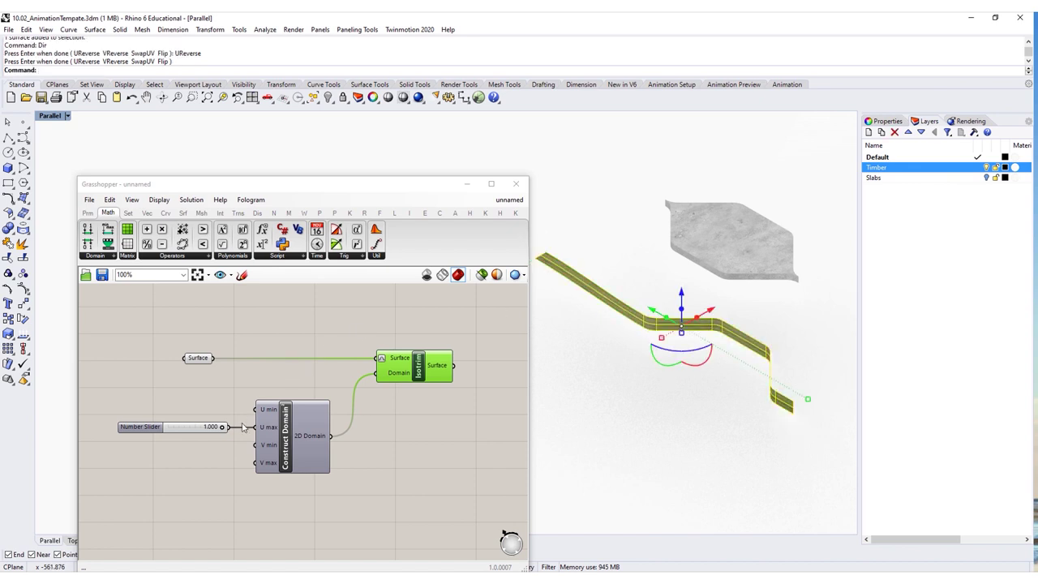
pyautogui.click(665, 441)
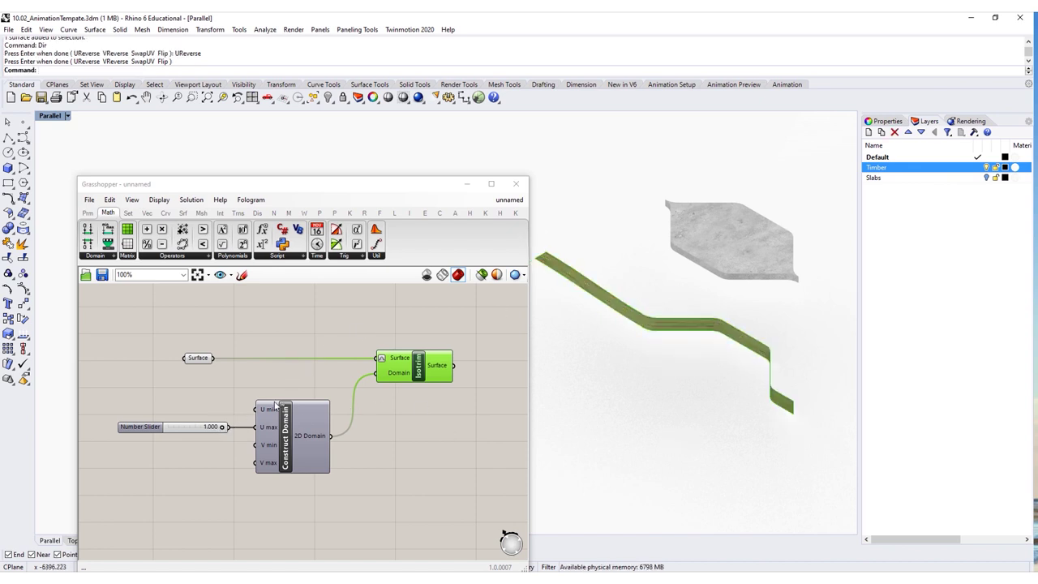
pyautogui.moveTo(224, 427); pyautogui.dragTo(209, 427)
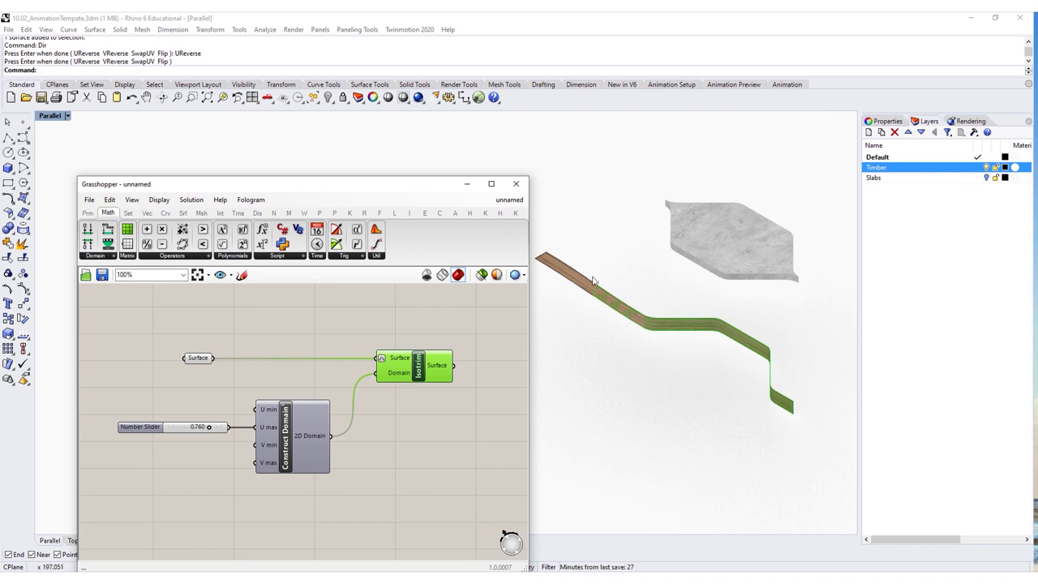
pyautogui.moveTo(405, 198); pyautogui.dragTo(402, 158)
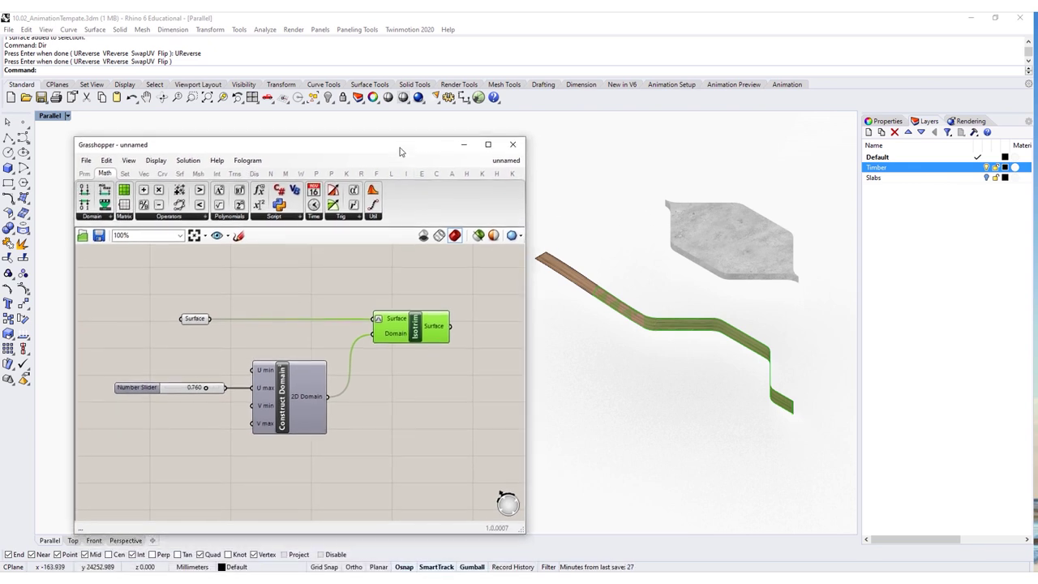
# - Hide the Timber layer and the Surface parameter's preview, and set the U max slider to 1.000
pyautogui.click(206, 320)
pyautogui.moveTo(185, 327); pyautogui.dragTo(247, 272)
pyautogui.click(987, 167)
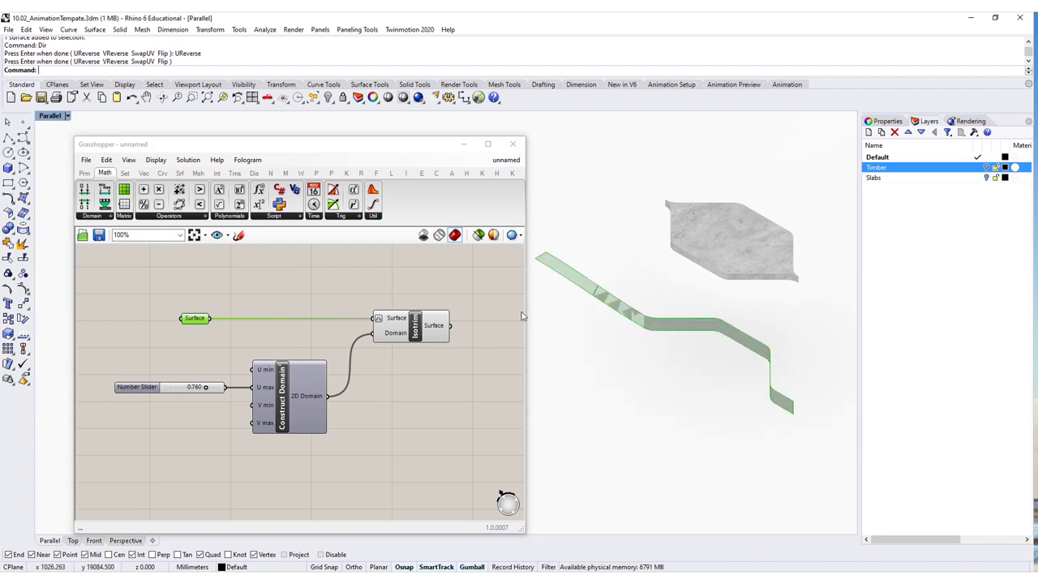
pyautogui.rightClick(221, 292)
pyautogui.click(268, 298)
pyautogui.click(267, 299)
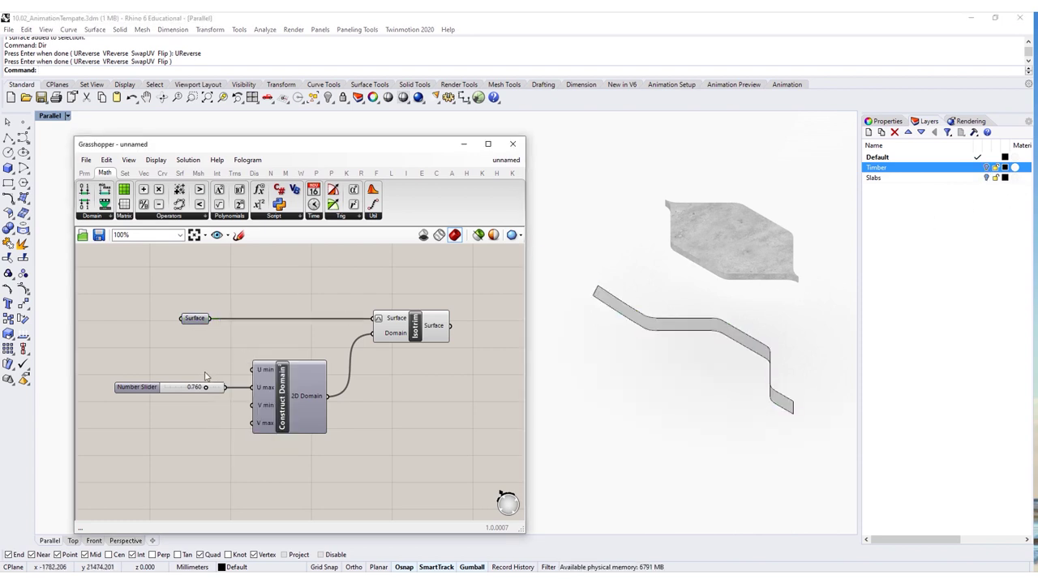
pyautogui.moveTo(209, 390); pyautogui.dragTo(226, 407)
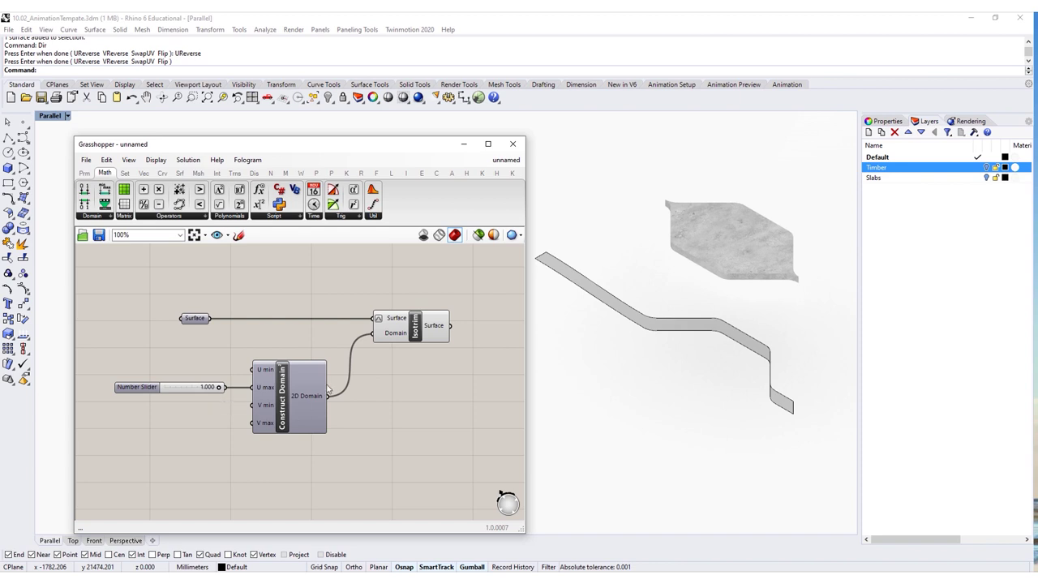
# - Add a Mesh Brep component and connect Isotrim's Surface output to its Brep input
pyautogui.moveTo(455, 319); pyautogui.dragTo(318, 321, button='right')
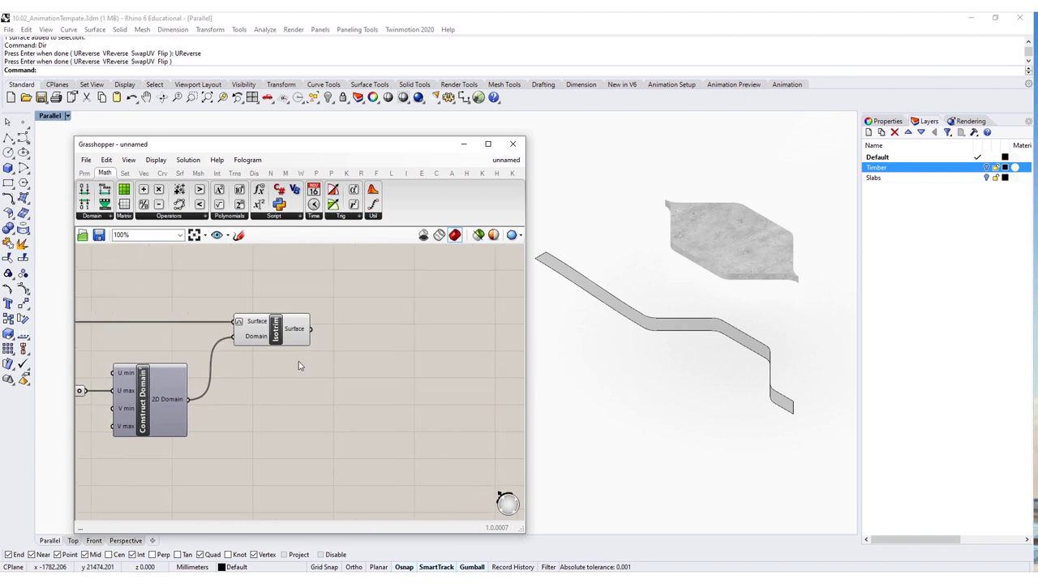
pyautogui.doubleClick(382, 349)
pyautogui.write('mesh')
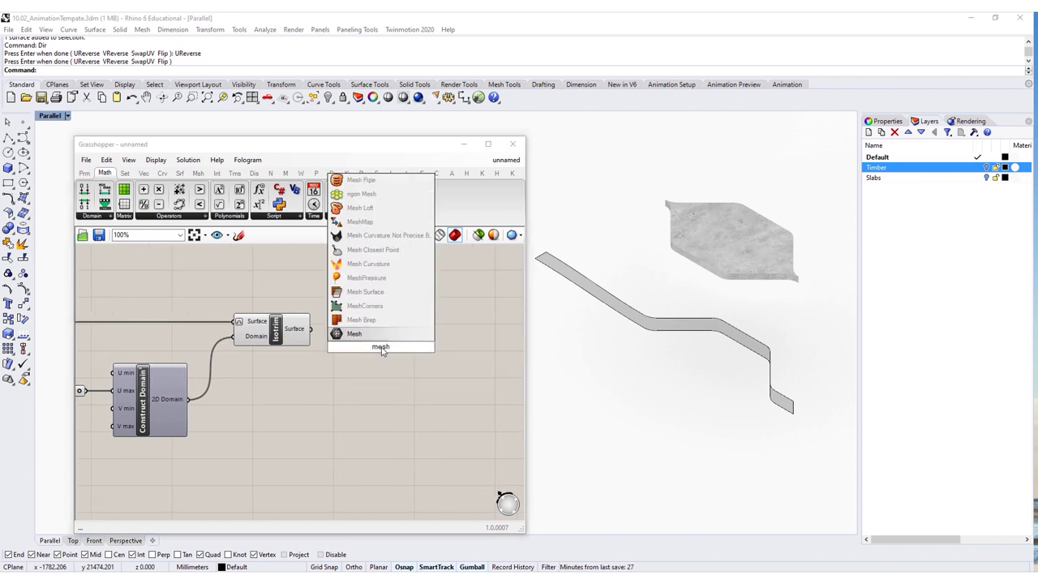
pyautogui.write(' br')
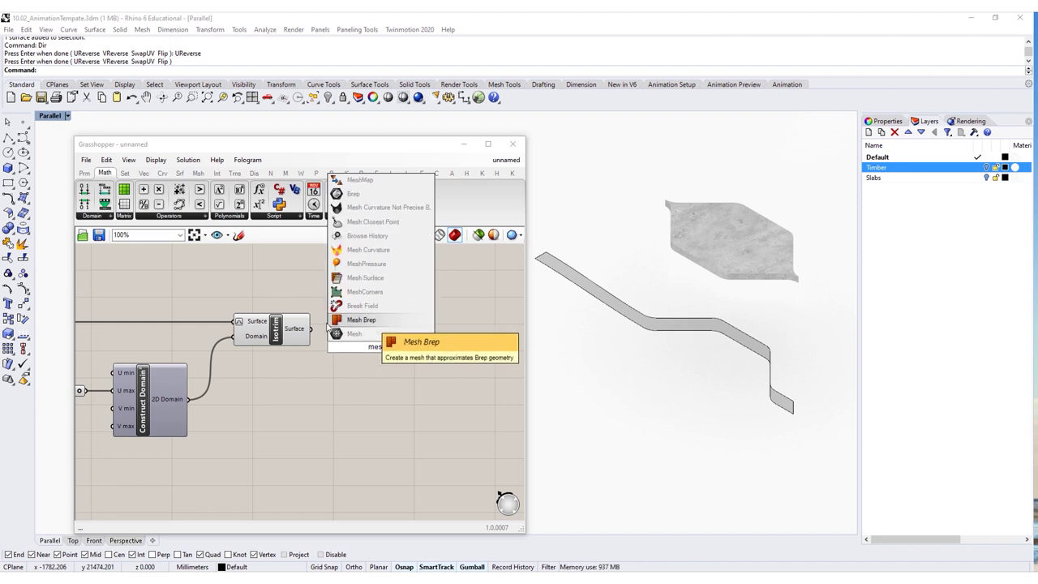
pyautogui.click(360, 320)
pyautogui.moveTo(310, 329); pyautogui.dragTo(409, 333)
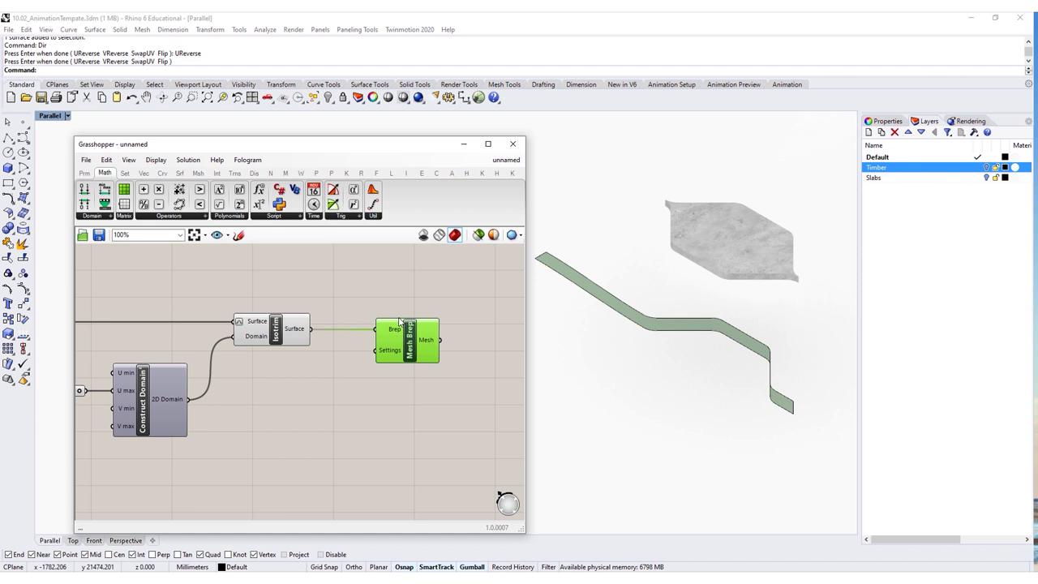
# - Add Weaverbird's Mesh Thicken after Mesh Brep and connect the Mesh output to its Mesh/Curves input
pyautogui.moveTo(446, 318); pyautogui.dragTo(419, 315, button='right')
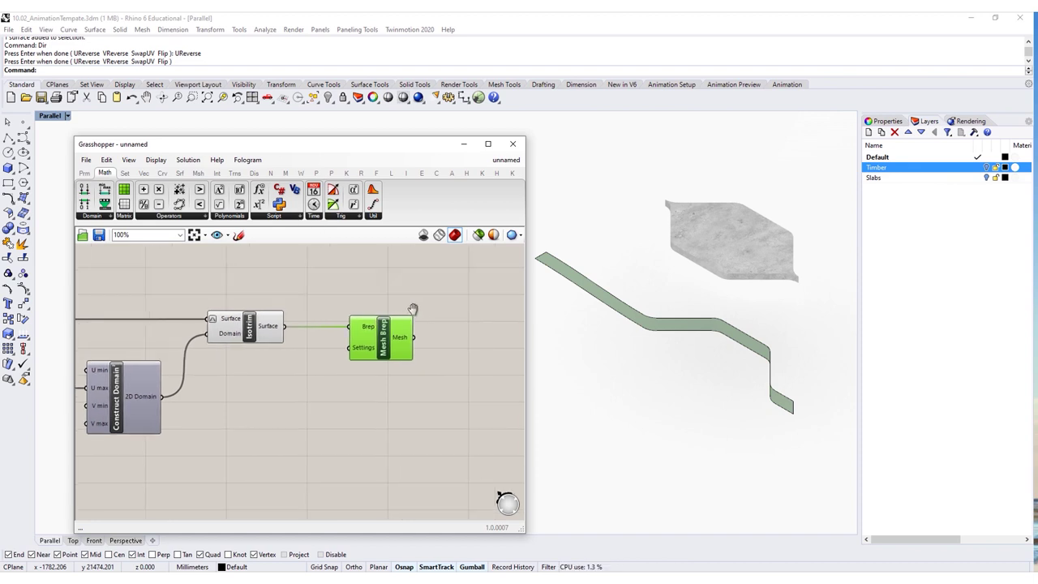
pyautogui.moveTo(473, 361); pyautogui.dragTo(403, 361, button='right')
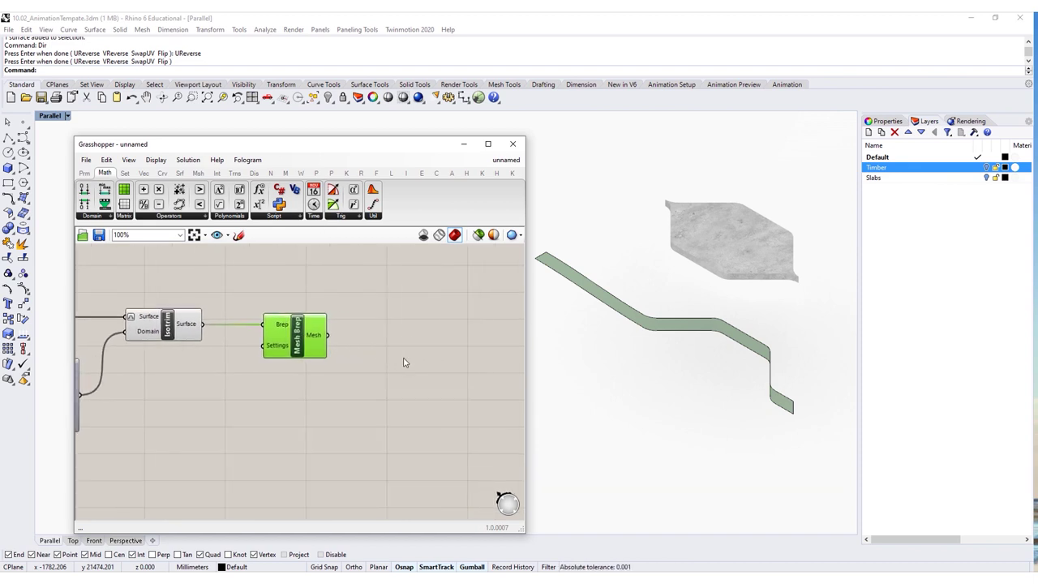
pyautogui.doubleClick(413, 359)
pyautogui.write('thicken m')
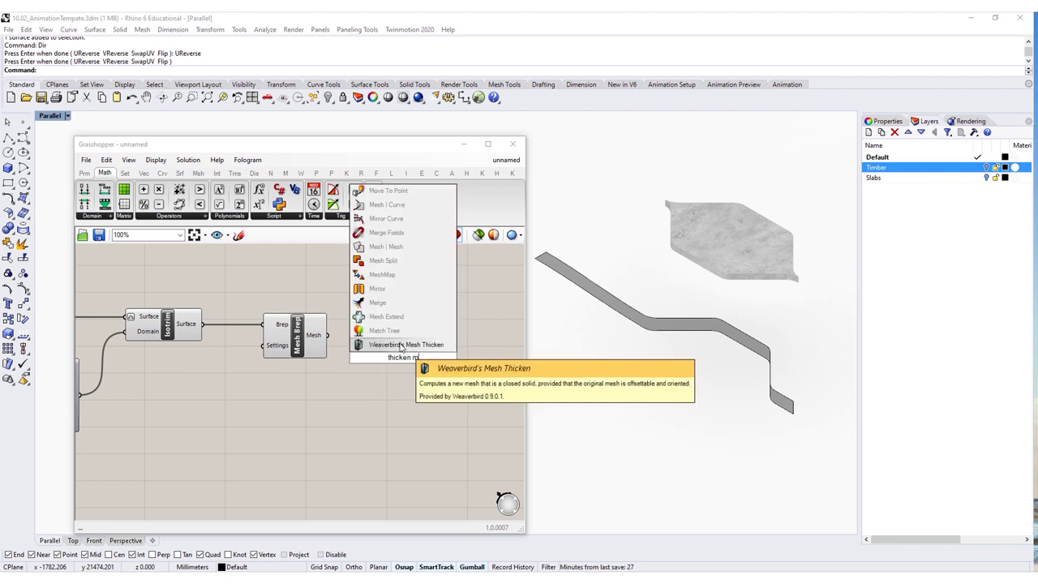
pyautogui.click(401, 345)
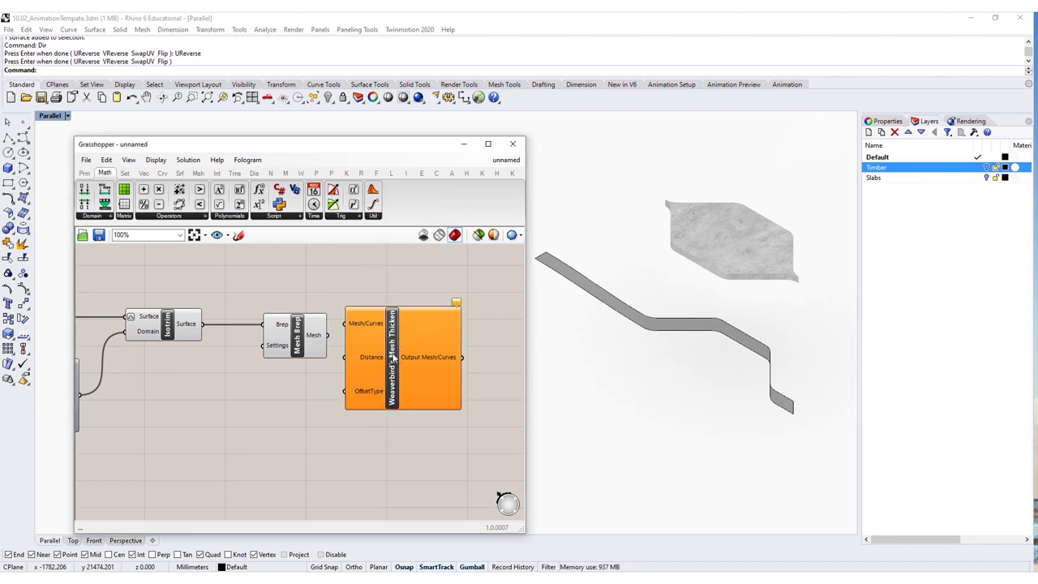
pyautogui.moveTo(412, 365); pyautogui.dragTo(442, 381)
pyautogui.moveTo(326, 335); pyautogui.dragTo(375, 339)
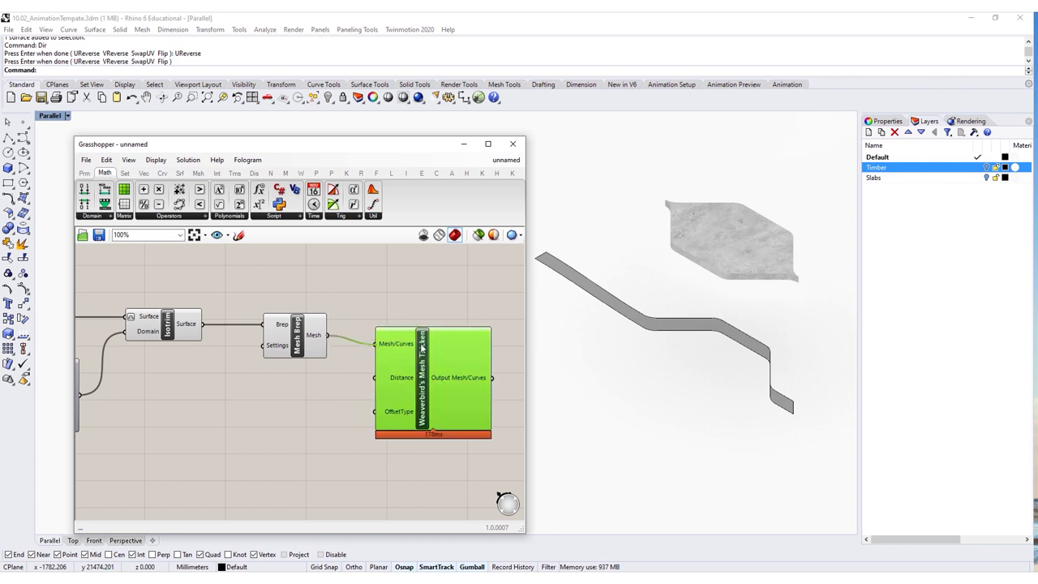
# - Add a number slider, set it to 95, and connect it to Mesh Thicken's Distance input
pyautogui.moveTo(423, 345); pyautogui.dragTo(428, 308, button='right')
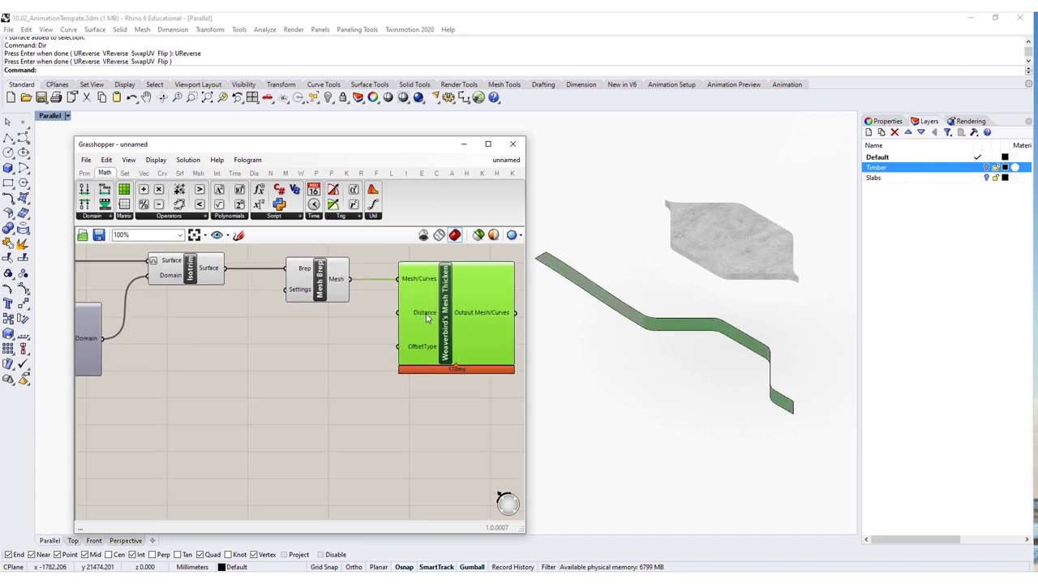
pyautogui.doubleClick(310, 347)
pyautogui.write('1')
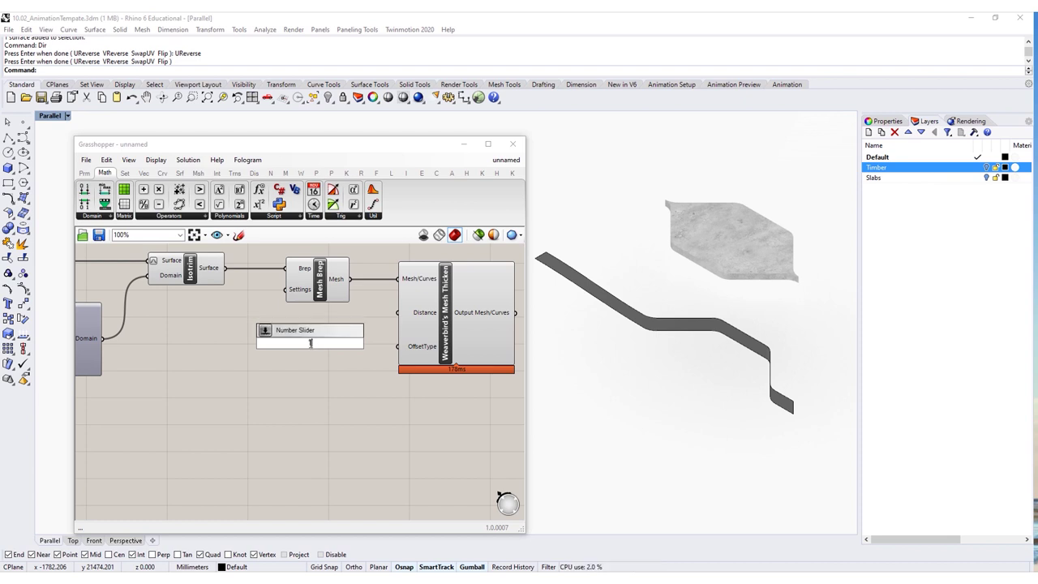
pyautogui.write('00')
pyautogui.press('Return')
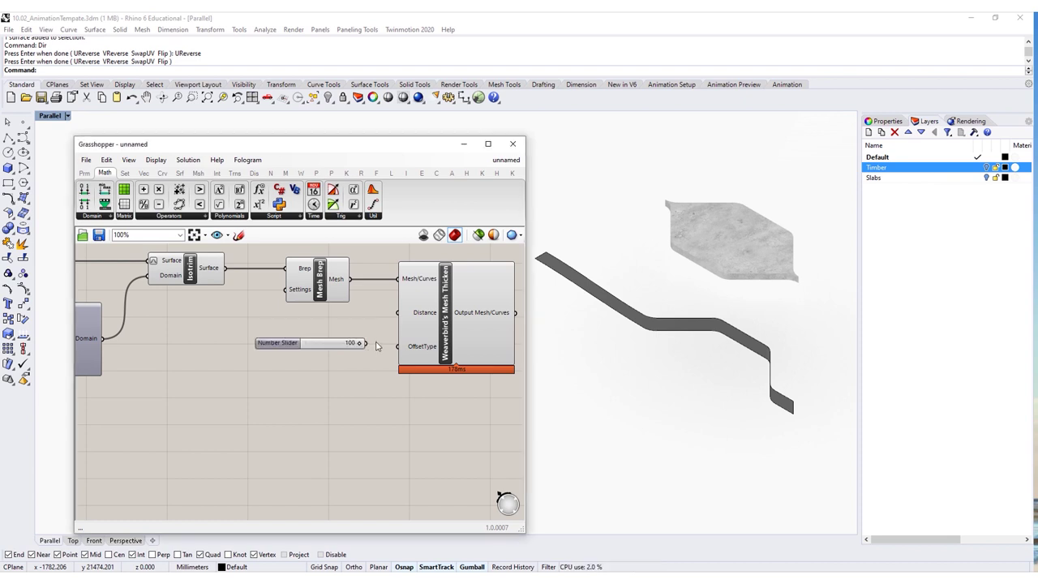
pyautogui.doubleClick(328, 344)
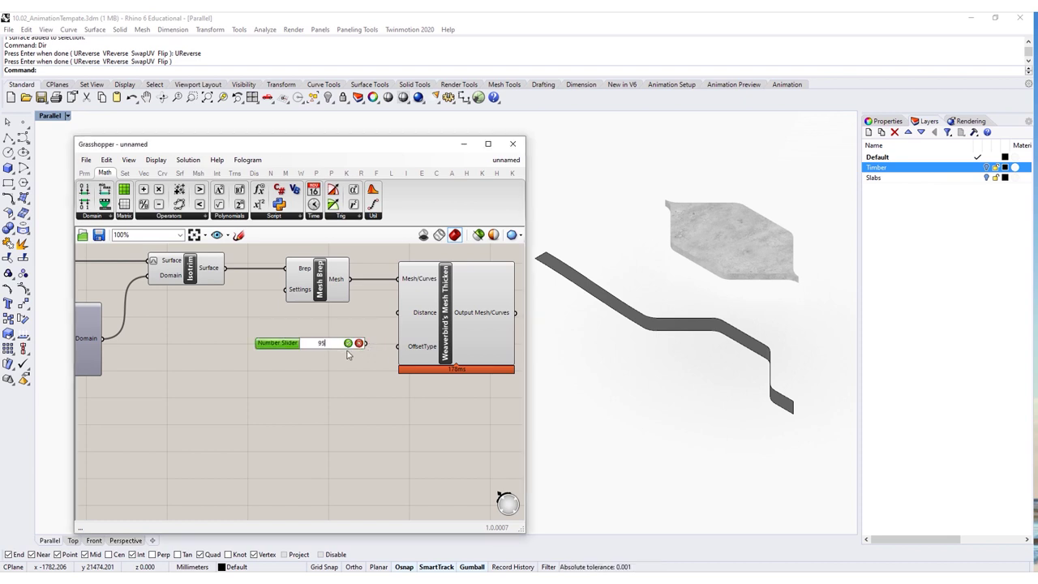
pyautogui.press('Return')
pyautogui.moveTo(365, 343); pyautogui.dragTo(398, 313)
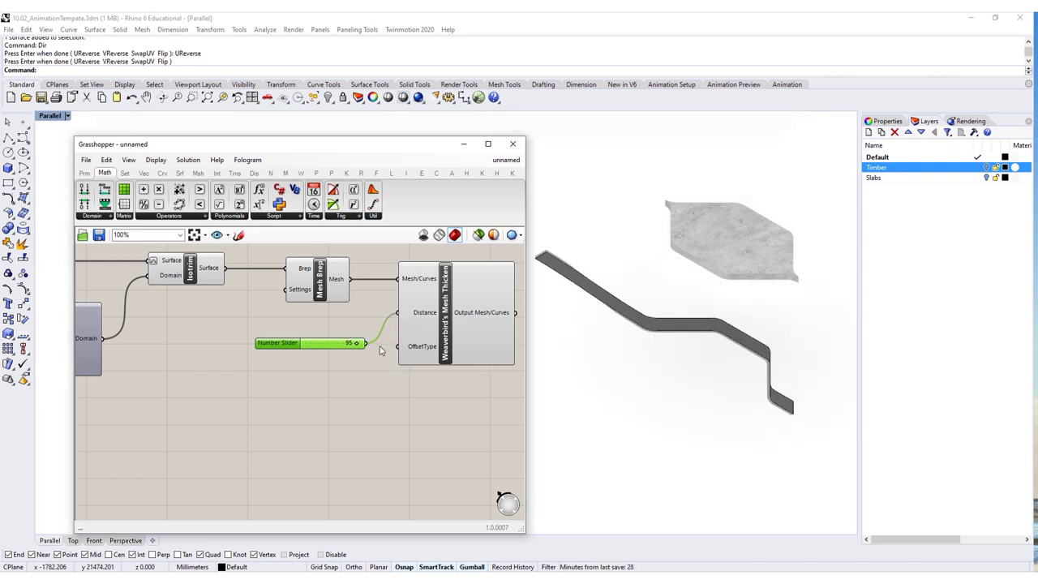
# - Turn off the preview of Isotrim and Mesh Brep, and sweep the U max slider to test the thickened timber's growth
pyautogui.click(464, 310)
pyautogui.scroll(-1, 464, 311)
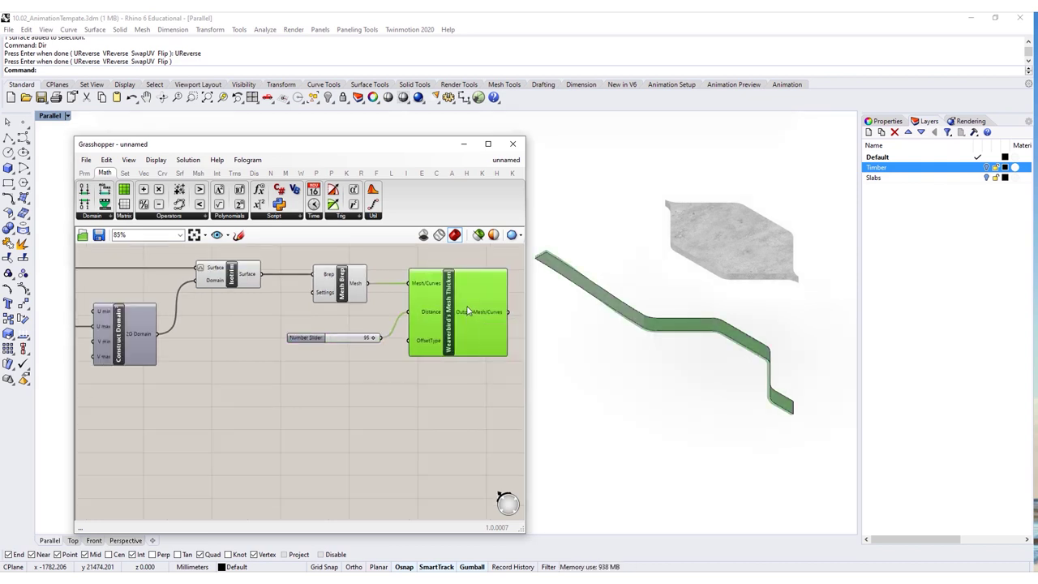
pyautogui.moveTo(460, 301); pyautogui.dragTo(437, 294, button='right')
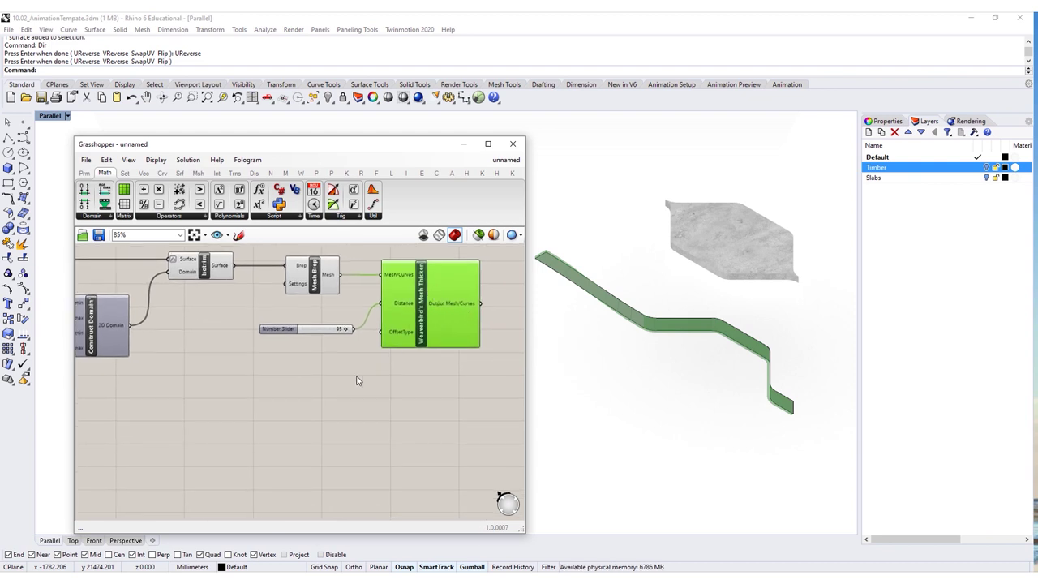
pyautogui.moveTo(316, 289); pyautogui.dragTo(409, 320, button='right')
pyautogui.moveTo(430, 269); pyautogui.dragTo(243, 337)
pyautogui.rightClick(371, 262)
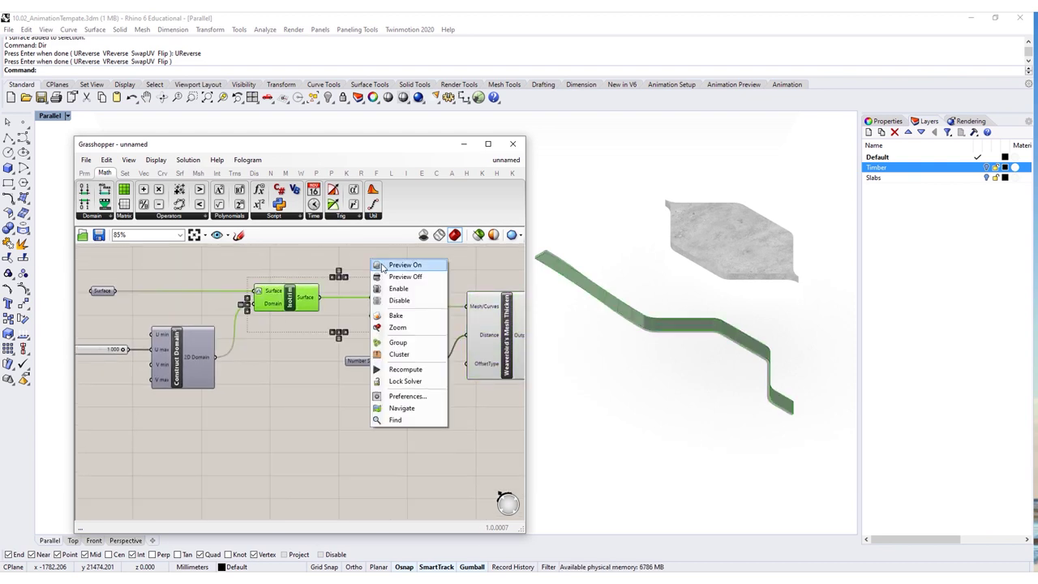
pyautogui.click(398, 274)
pyautogui.moveTo(127, 348); pyautogui.dragTo(199, 344, button='right')
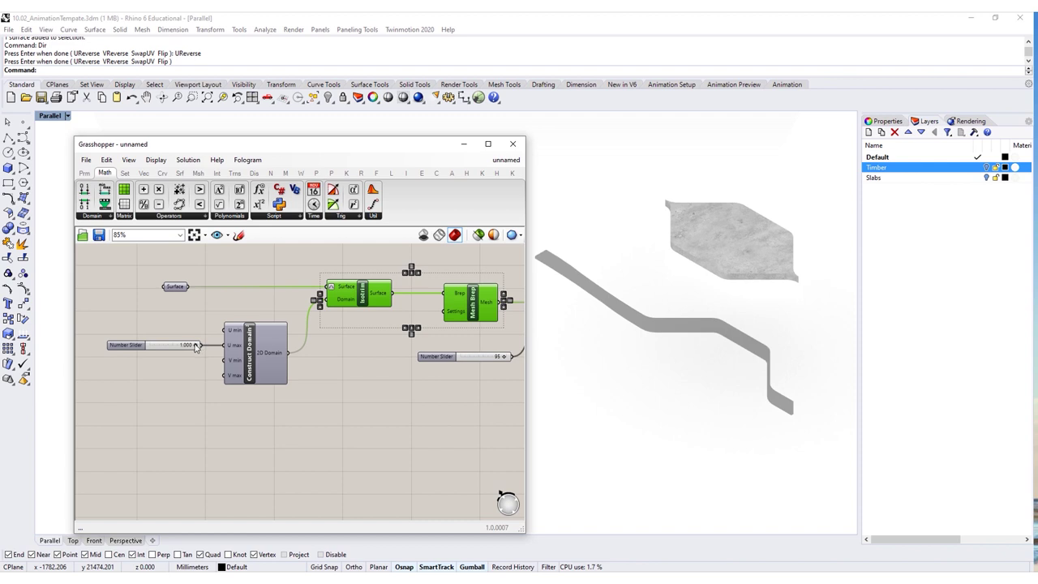
pyautogui.moveTo(185, 347); pyautogui.dragTo(220, 358)
# - Add a Material Table component to the canvas below Weaverbird's Mesh Thicken
pyautogui.moveTo(336, 341); pyautogui.dragTo(209, 366, button='right')
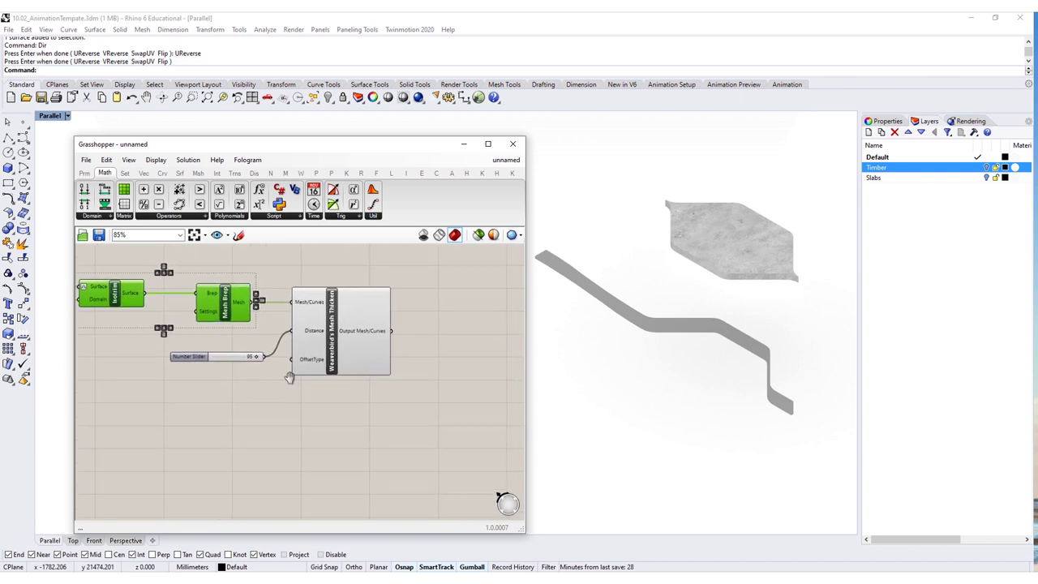
pyautogui.moveTo(289, 377); pyautogui.dragTo(247, 314, button='right')
pyautogui.moveTo(296, 386); pyautogui.dragTo(322, 395, button='right')
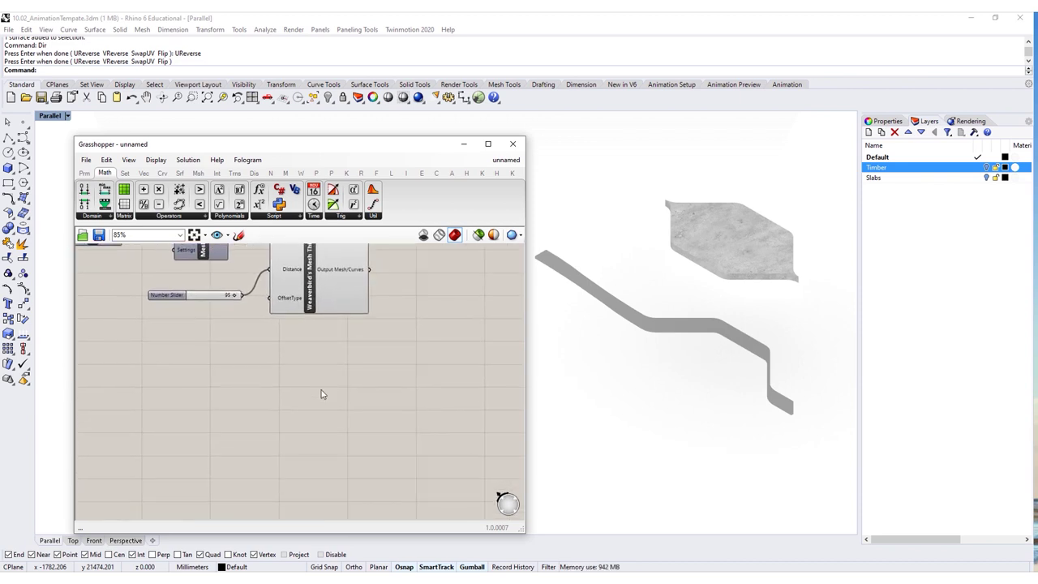
pyautogui.doubleClick(261, 418)
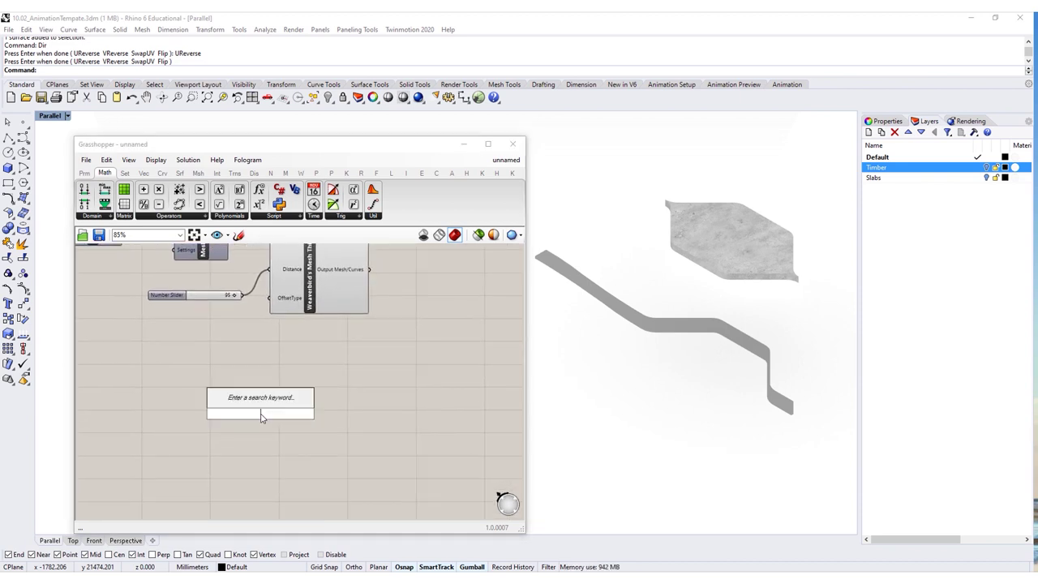
pyautogui.write('materia')
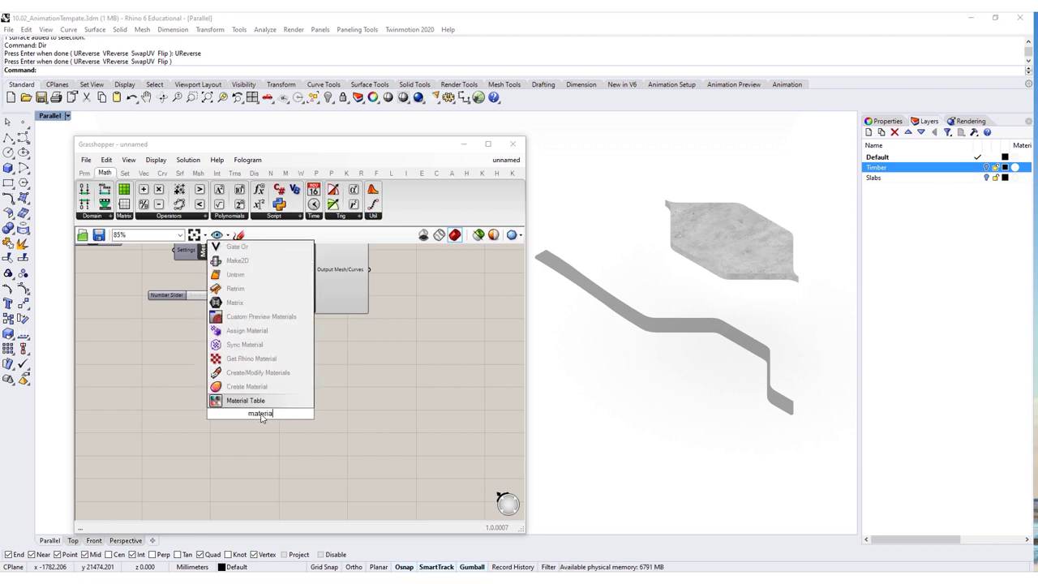
pyautogui.click(245, 401)
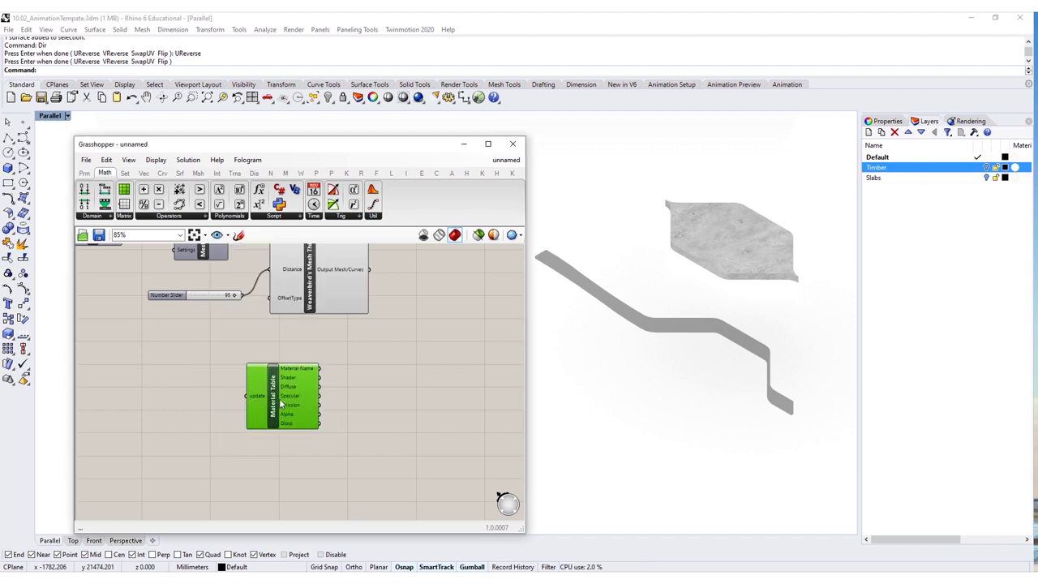
# - Add a List Item component beside Material Table and feed the Material Name output into its List input
pyautogui.moveTo(305, 379)
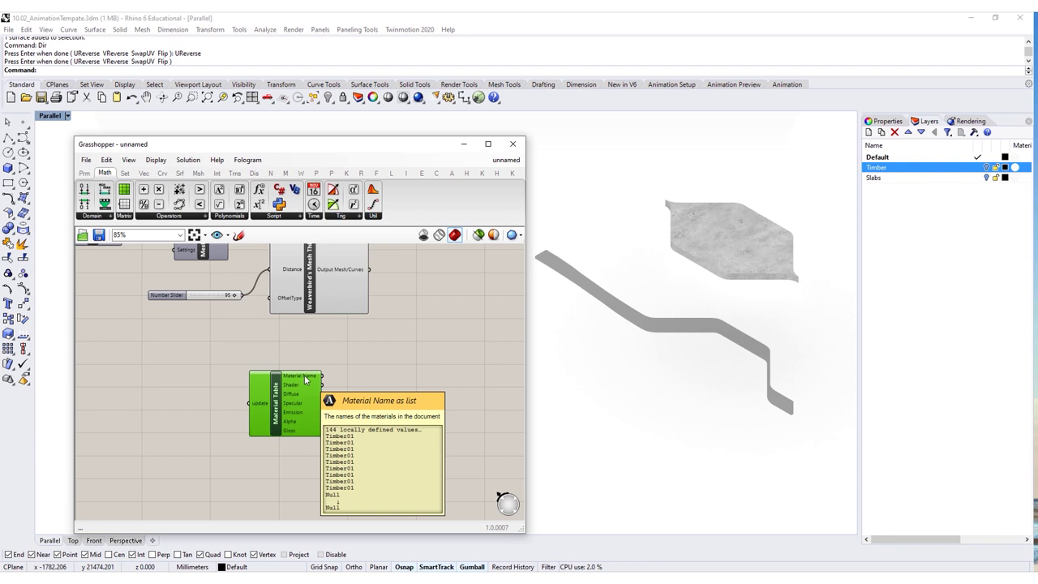
pyautogui.doubleClick(377, 415)
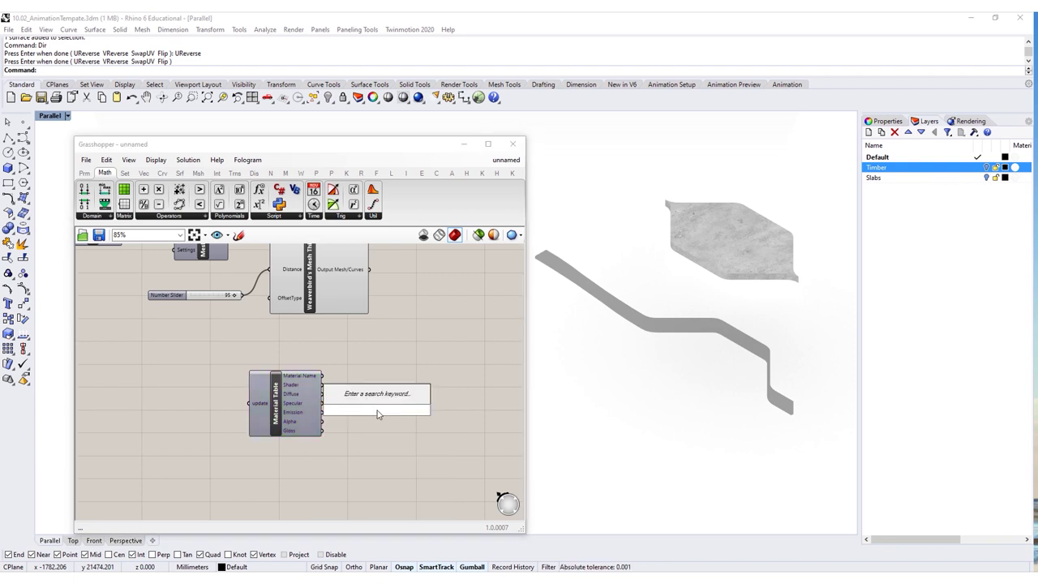
pyautogui.write('list')
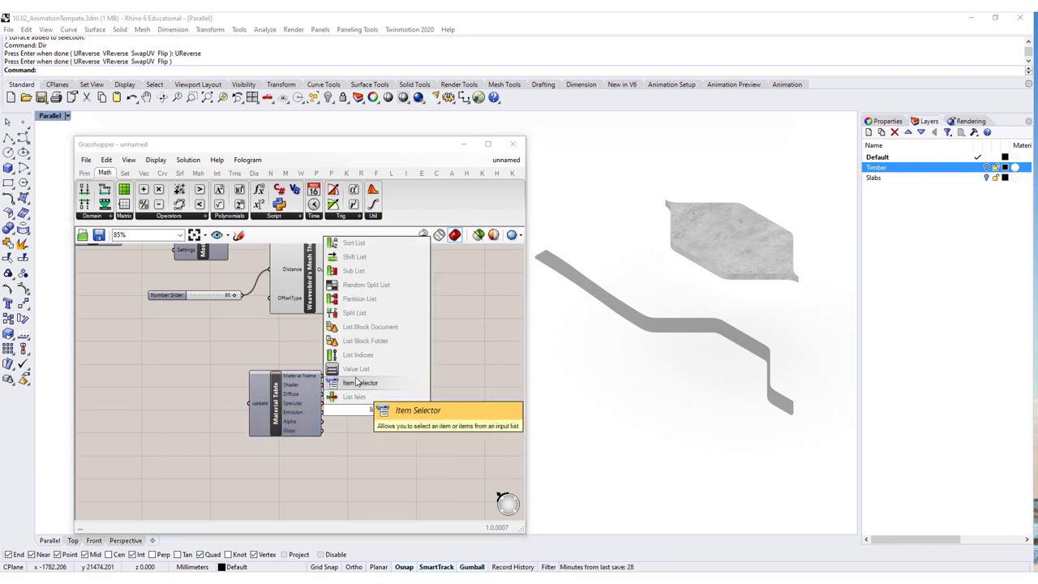
pyautogui.click(357, 397)
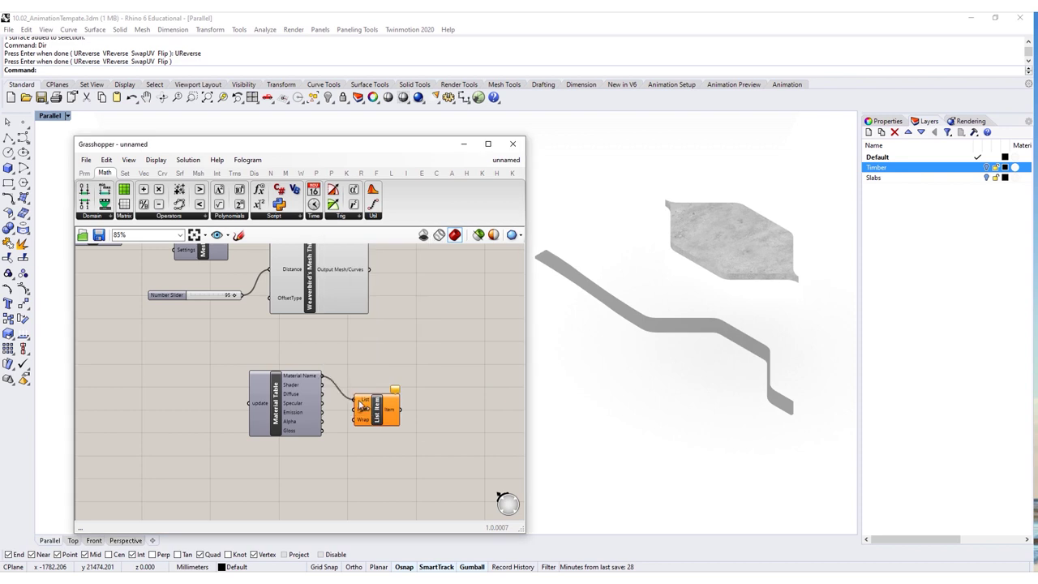
pyautogui.moveTo(361, 405); pyautogui.dragTo(356, 386)
pyautogui.moveTo(392, 388)
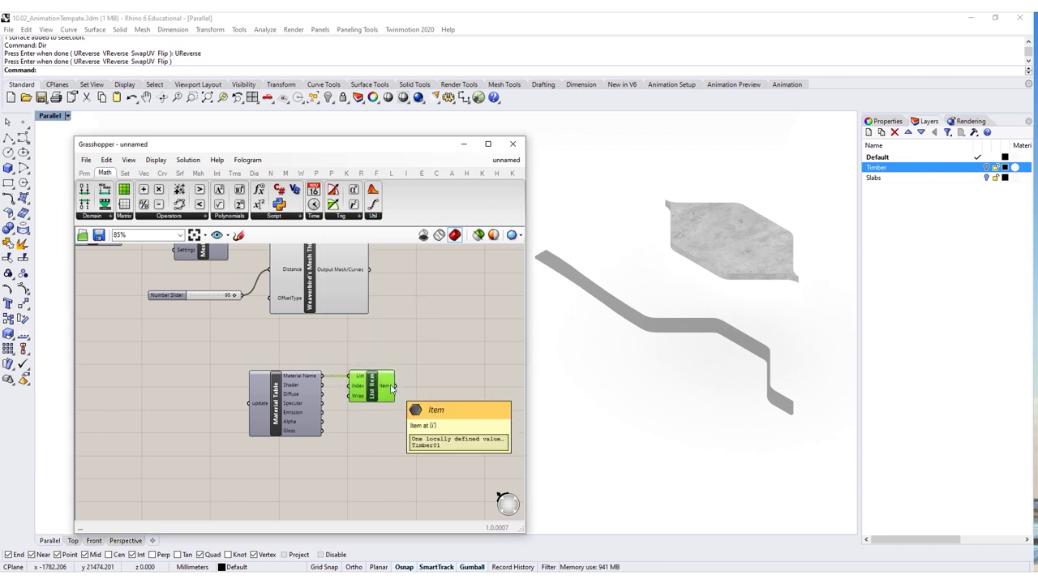
# - Add a Custom Preview component, connecting Mesh Thicken's Output Mesh/Curves to Geometry and List Item's Item output to Material
pyautogui.moveTo(443, 339); pyautogui.dragTo(380, 361, button='right')
pyautogui.click(440, 348)
pyautogui.doubleClick(440, 348)
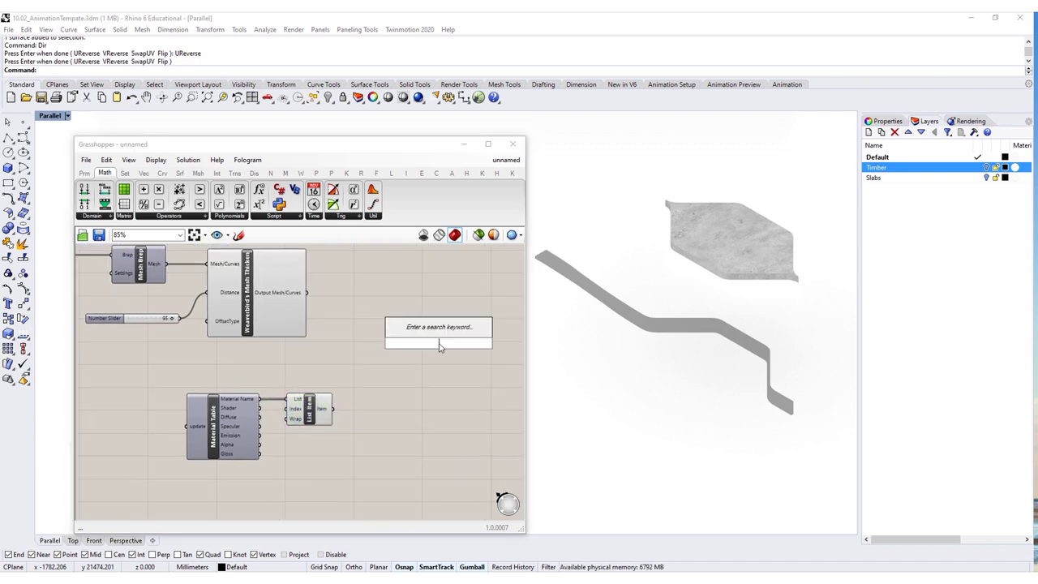
pyautogui.write('preview')
pyautogui.click(438, 334)
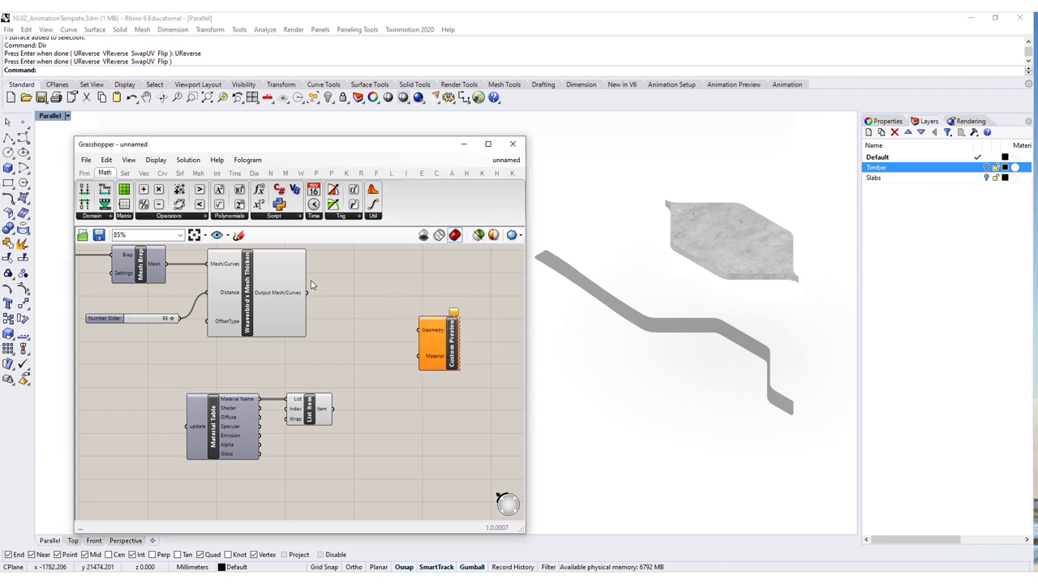
pyautogui.moveTo(342, 299); pyautogui.dragTo(419, 330)
pyautogui.moveTo(432, 329); pyautogui.dragTo(442, 297)
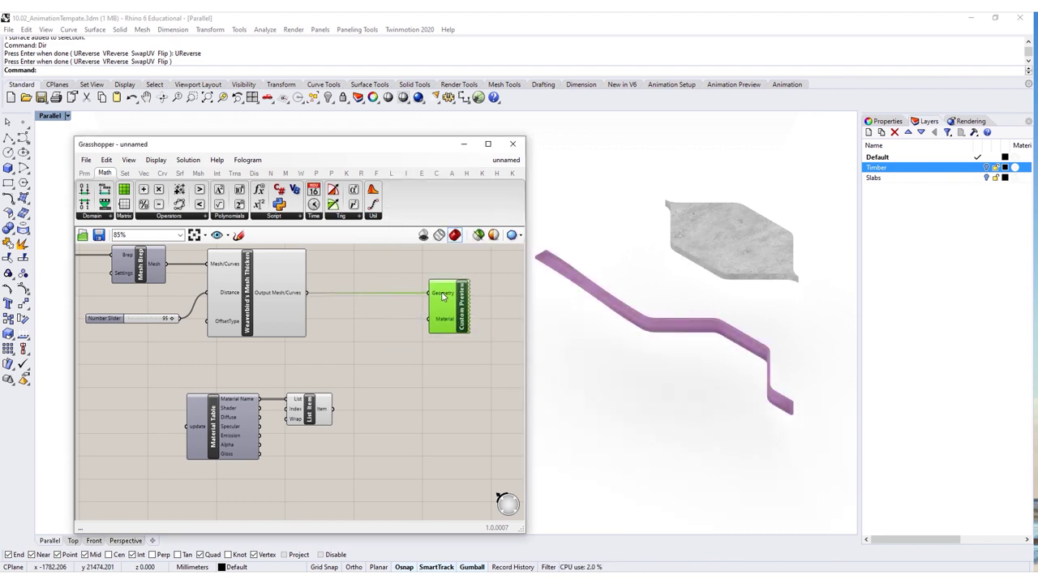
pyautogui.moveTo(331, 409); pyautogui.dragTo(429, 319)
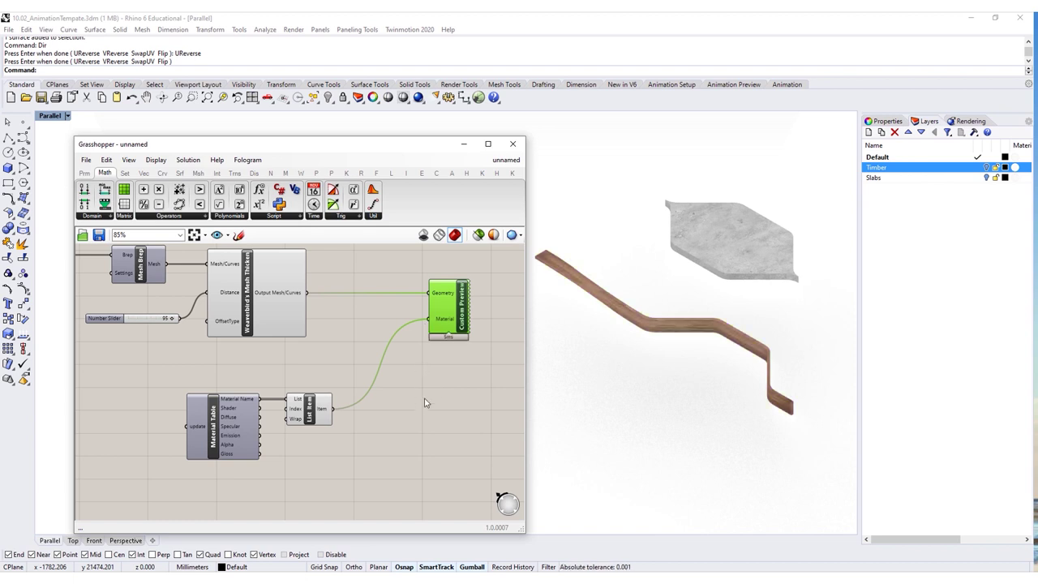
# - Turn off the preview of all components except Custom Preview
pyautogui.scroll(-5, 358, 360)
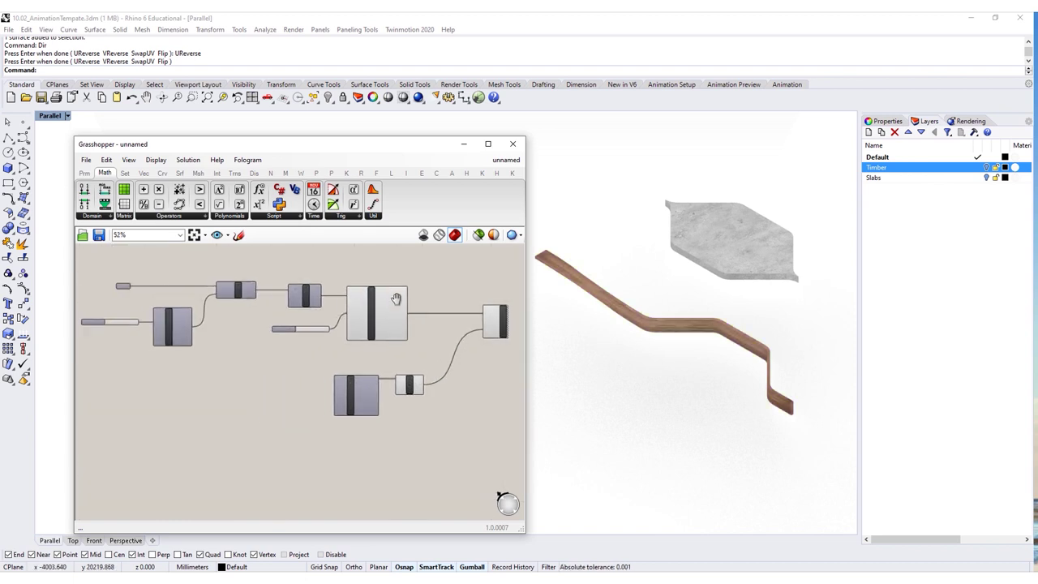
pyautogui.moveTo(439, 274); pyautogui.dragTo(192, 394)
pyautogui.rightClick(475, 348)
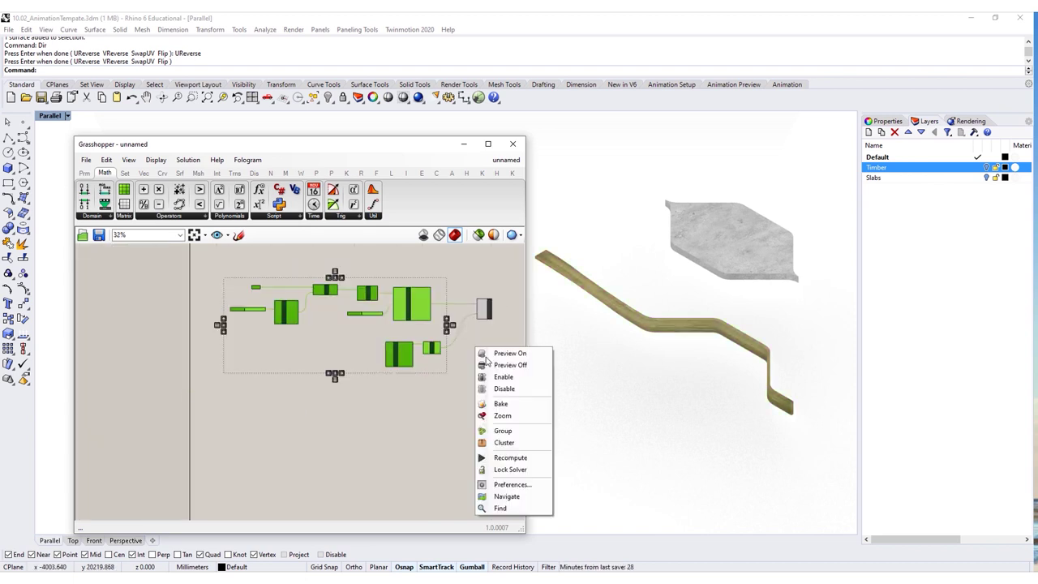
# - Move the Grasshopper window aside, frame the timber larger in the Parallel viewport, and deselect the components
pyautogui.moveTo(412, 149); pyautogui.dragTo(935, 126)
pyautogui.moveTo(599, 180); pyautogui.dragTo(630, 180)
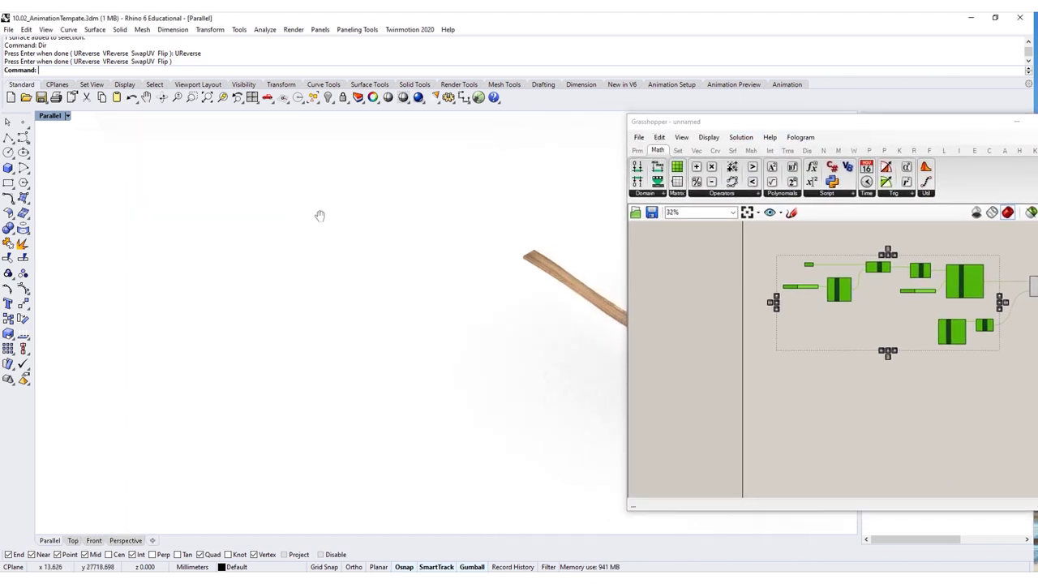
pyautogui.moveTo(320, 215); pyautogui.dragTo(486, 238, button='right')
pyautogui.click(735, 356)
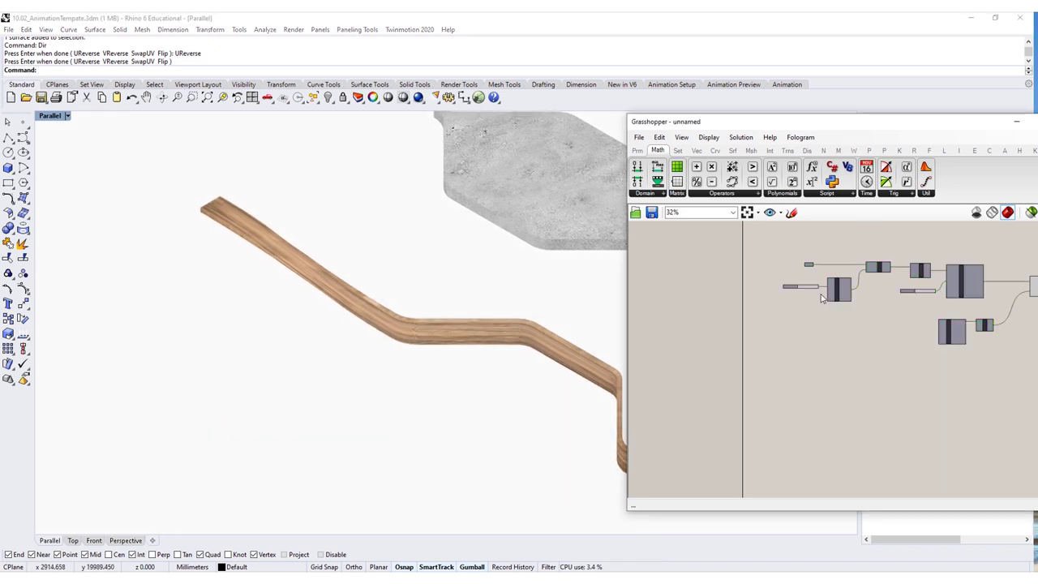
# - Sweep the U max slider down and back to 1.000 to test the textured timber's growth, uncovering more of the viewport
pyautogui.scroll(5, 824, 276)
pyautogui.moveTo(825, 272); pyautogui.dragTo(776, 271)
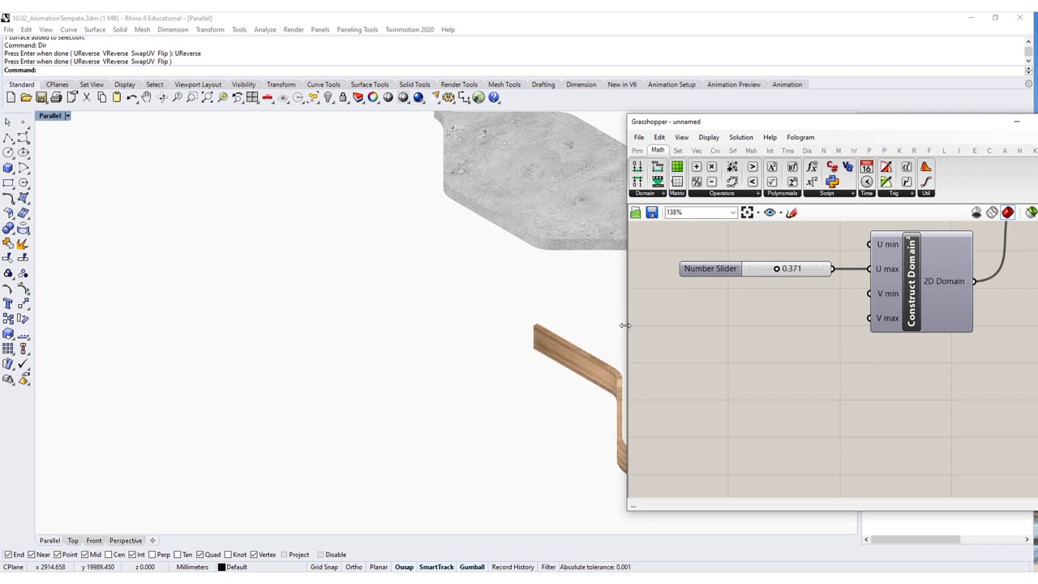
pyautogui.moveTo(630, 331); pyautogui.dragTo(693, 321)
pyautogui.moveTo(844, 274); pyautogui.dragTo(897, 270)
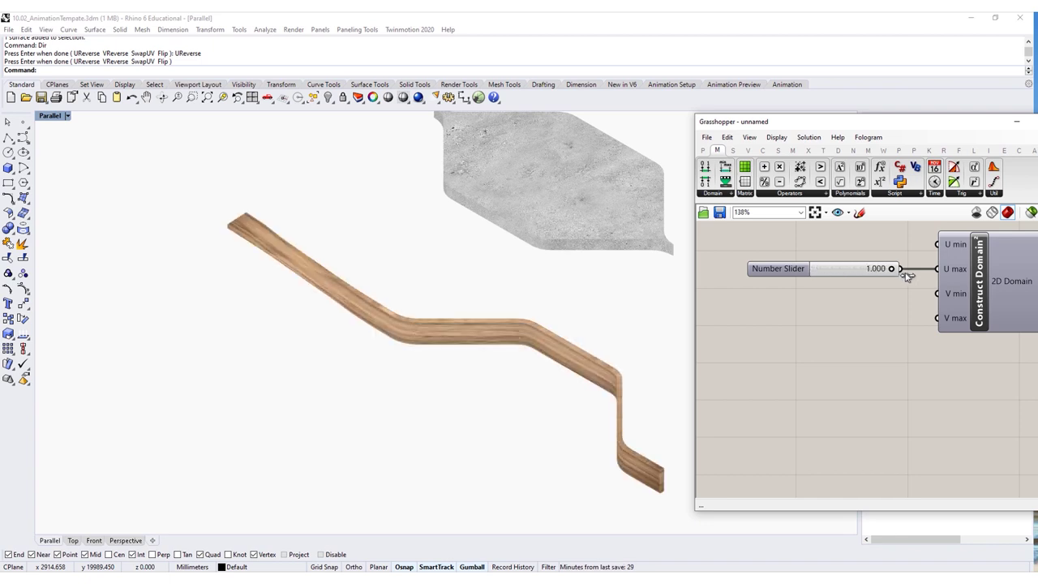
# - Open the animation controls of the U max slider and start browsing for an output folder
pyautogui.rightClick(772, 274)
pyautogui.click(822, 378)
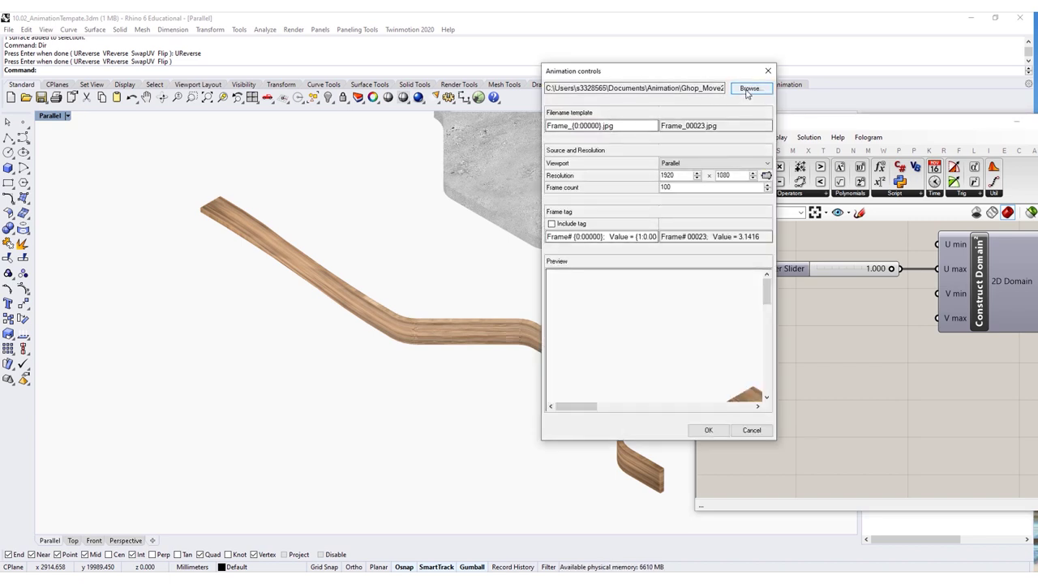
pyautogui.click(747, 89)
pyautogui.scroll(-1, 499, 337)
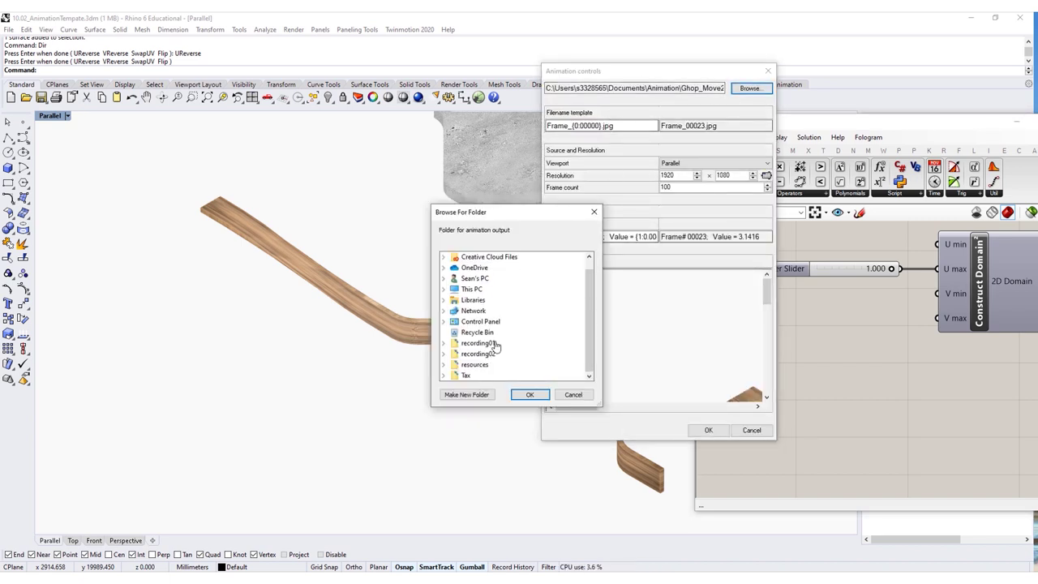
pyautogui.scroll(1, 496, 347)
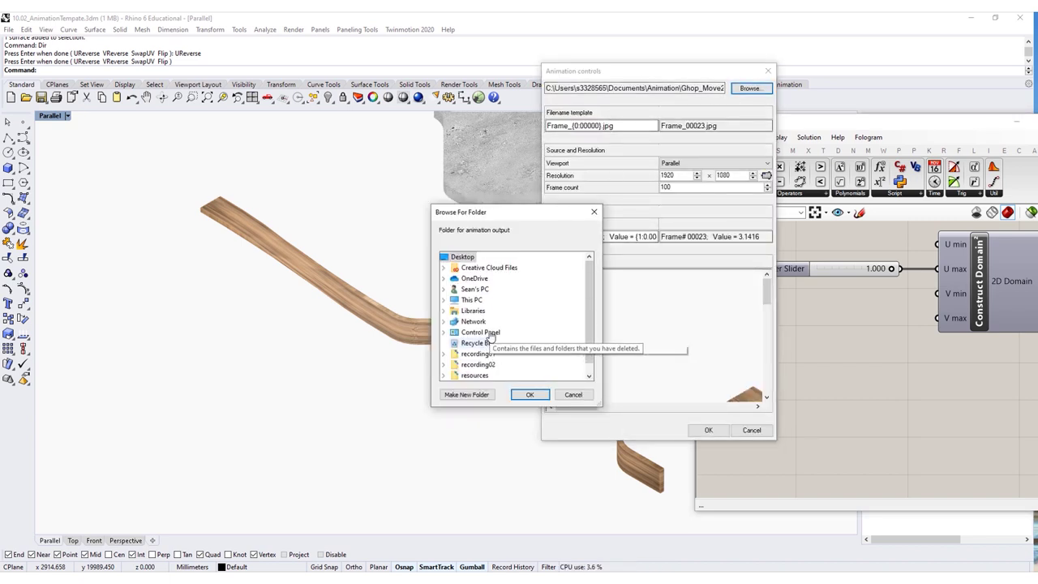
pyautogui.doubleClick(476, 289)
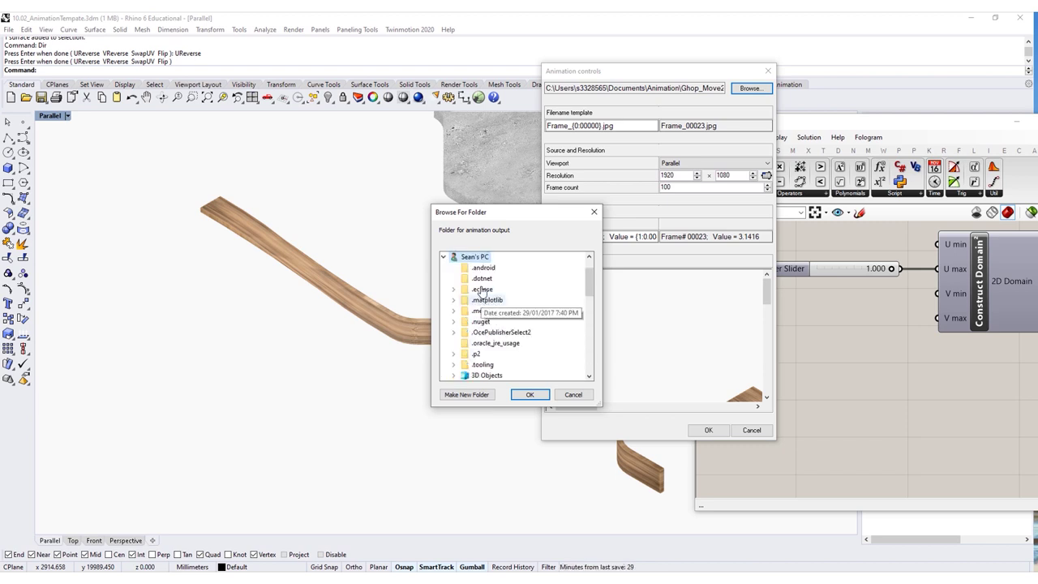
pyautogui.scroll(1, 466, 297)
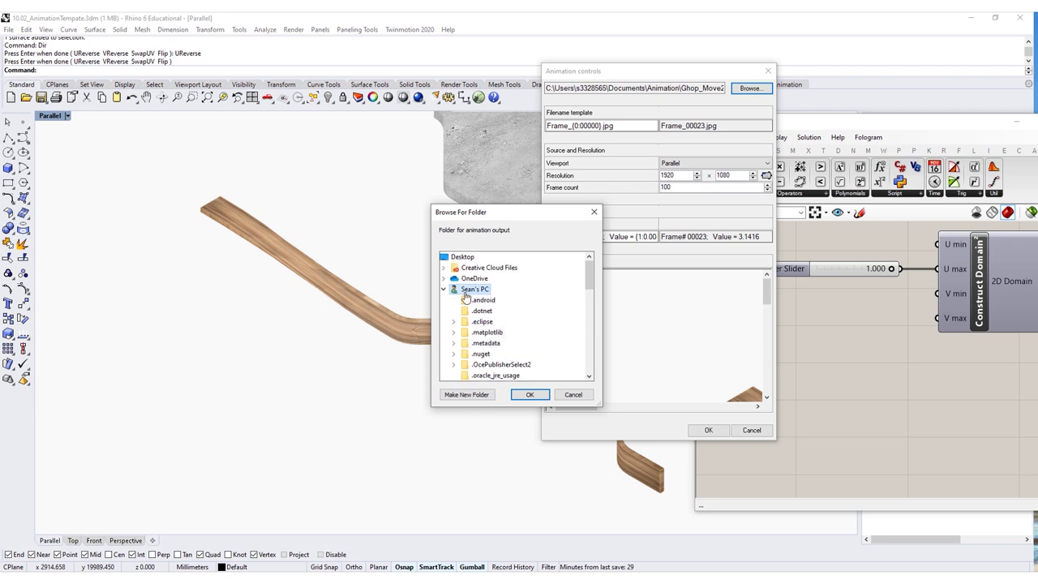
pyautogui.click(444, 289)
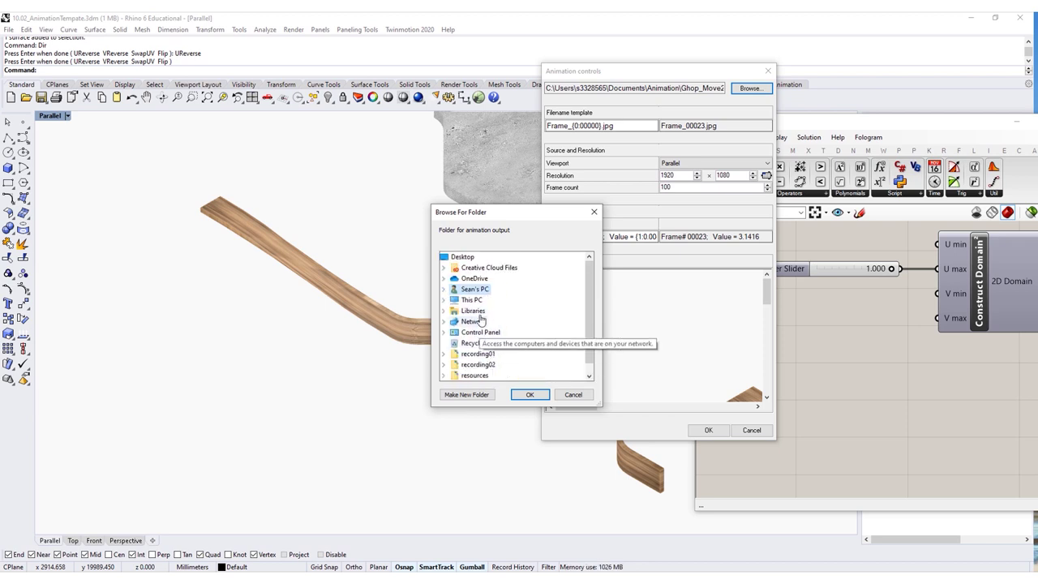
# - Browse to the Animation folder inside the Documents library
pyautogui.doubleClick(472, 311)
pyautogui.doubleClick(488, 332)
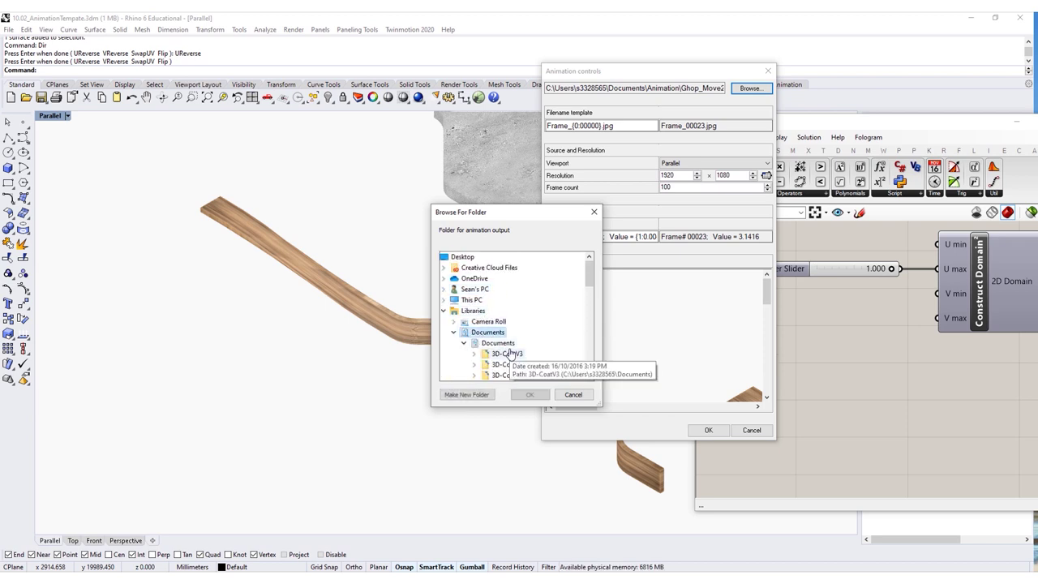
pyautogui.scroll(-3, 510, 354)
pyautogui.doubleClick(509, 310)
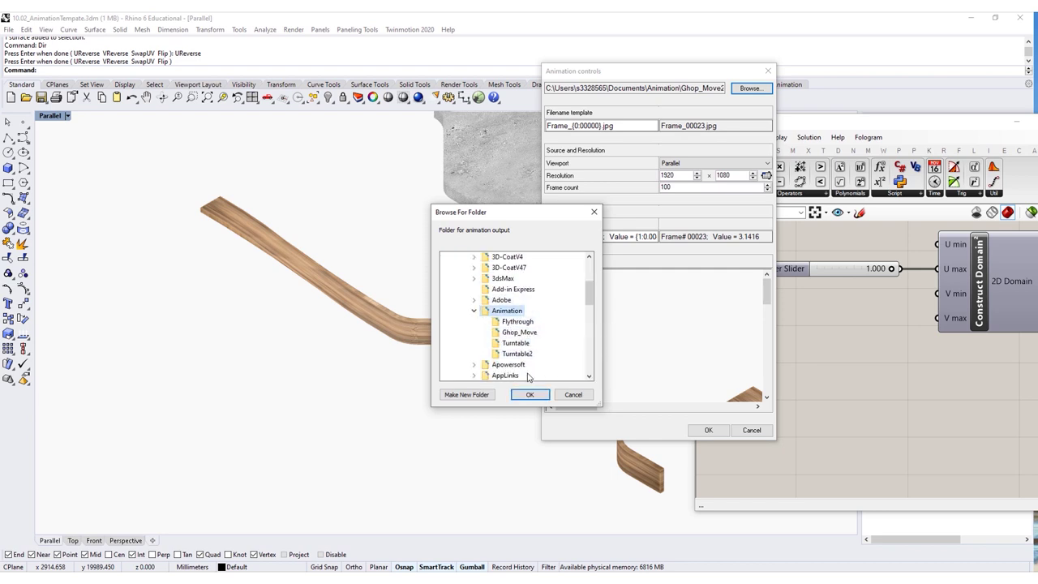
# - Create a folder named Ghop_Timber inside the Animation folder and choose it as the animation's output folder
pyautogui.click(466, 394)
pyautogui.press('capslock')
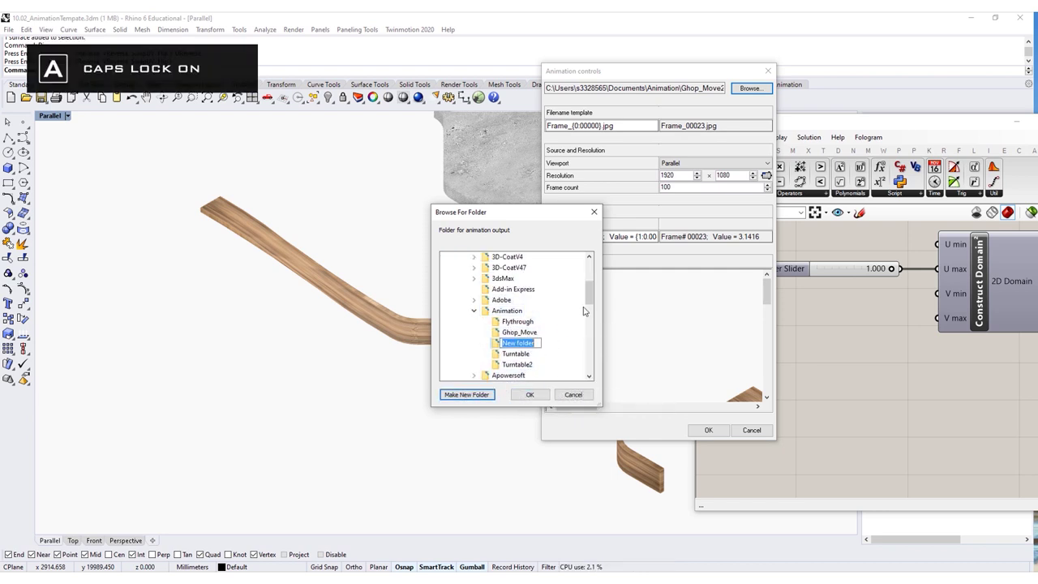
pyautogui.press('BackSpace')
pyautogui.press('capslock')
pyautogui.write('Ghop_')
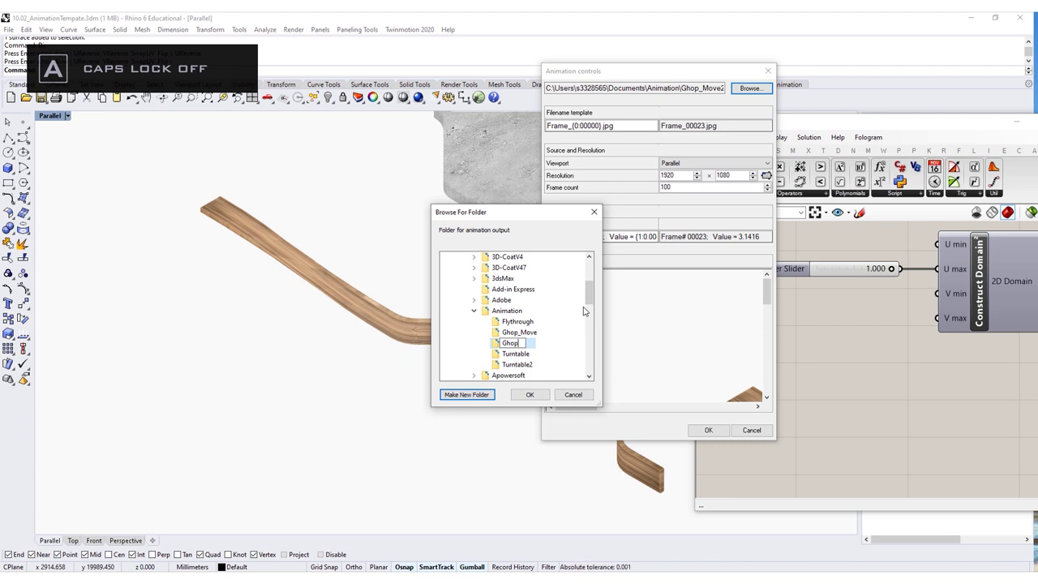
pyautogui.press('capslock')
pyautogui.write('T')
pyautogui.press('capslock')
pyautogui.write('imber')
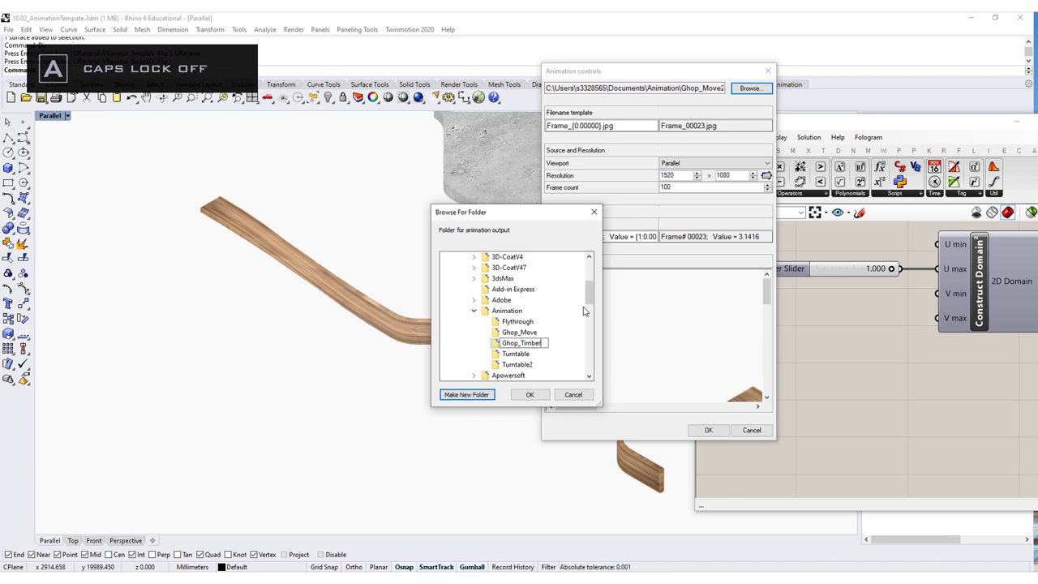
pyautogui.click(527, 344)
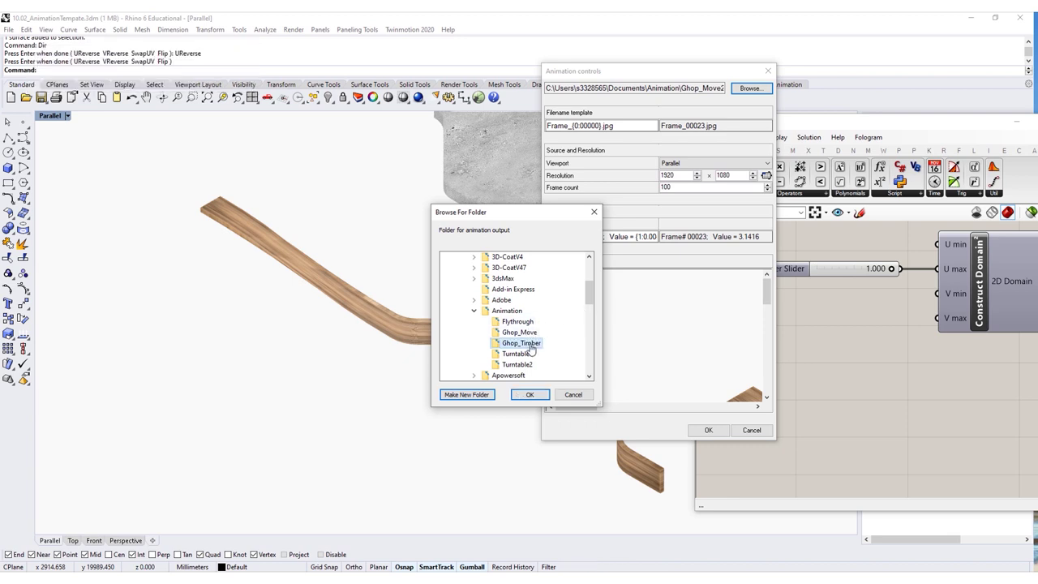
pyautogui.click(530, 394)
# - Set the filename template to Frame_{0:00000}.png and render the slider animation frames
pyautogui.click(611, 126)
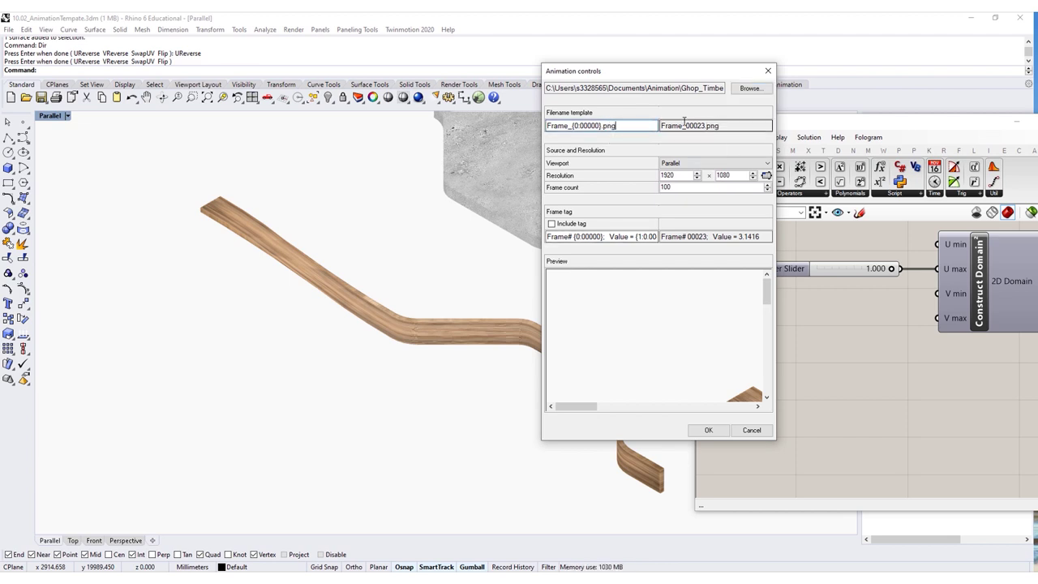
pyautogui.press('Tab')
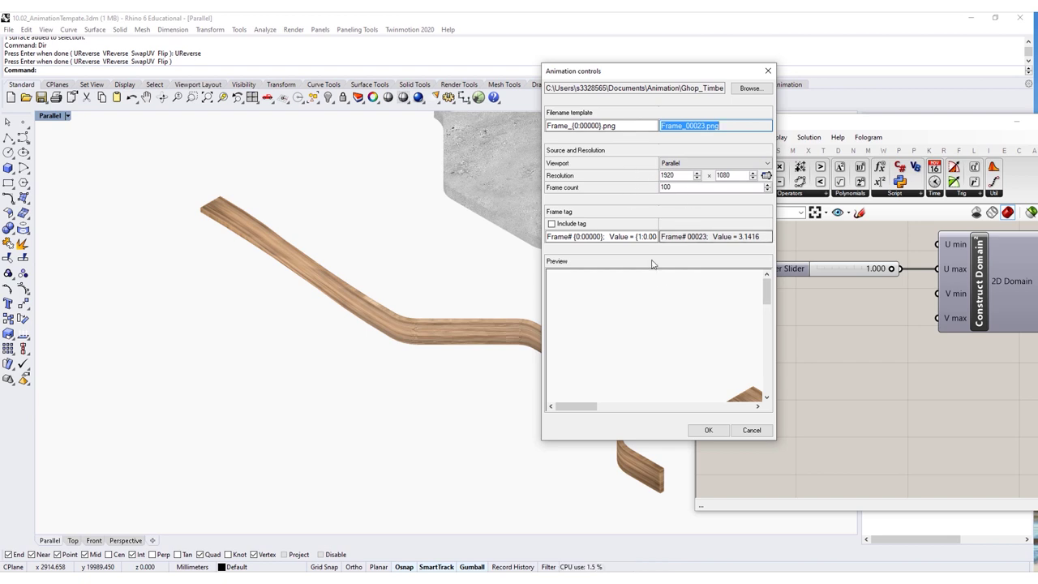
pyautogui.click(708, 430)
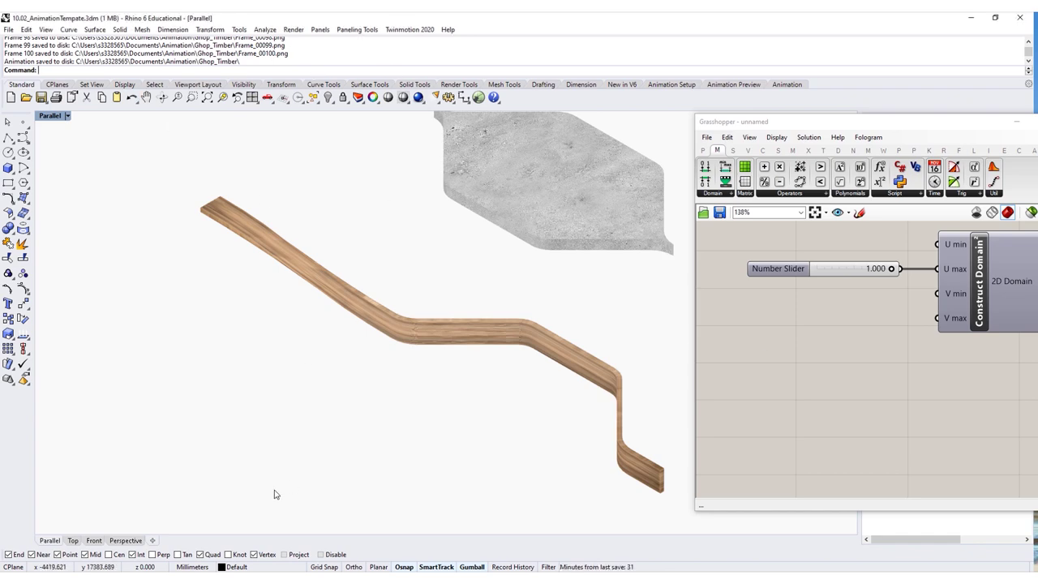
# - Switch to File Explorer and look through the rendered frames in the Ghop_Timber folder inside Animation
pyautogui.hotkey('alt', 'Tab')
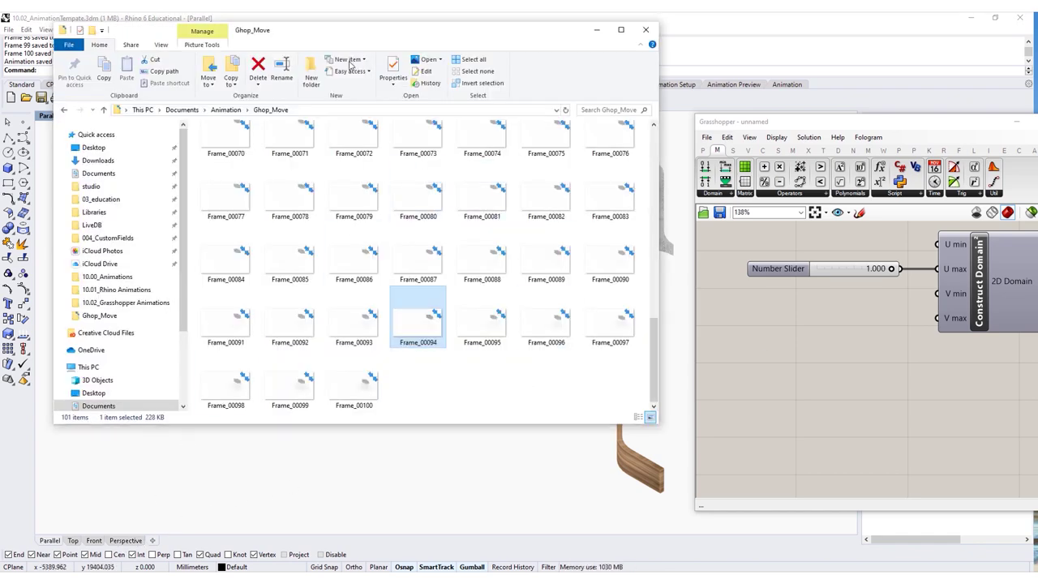
pyautogui.click(226, 110)
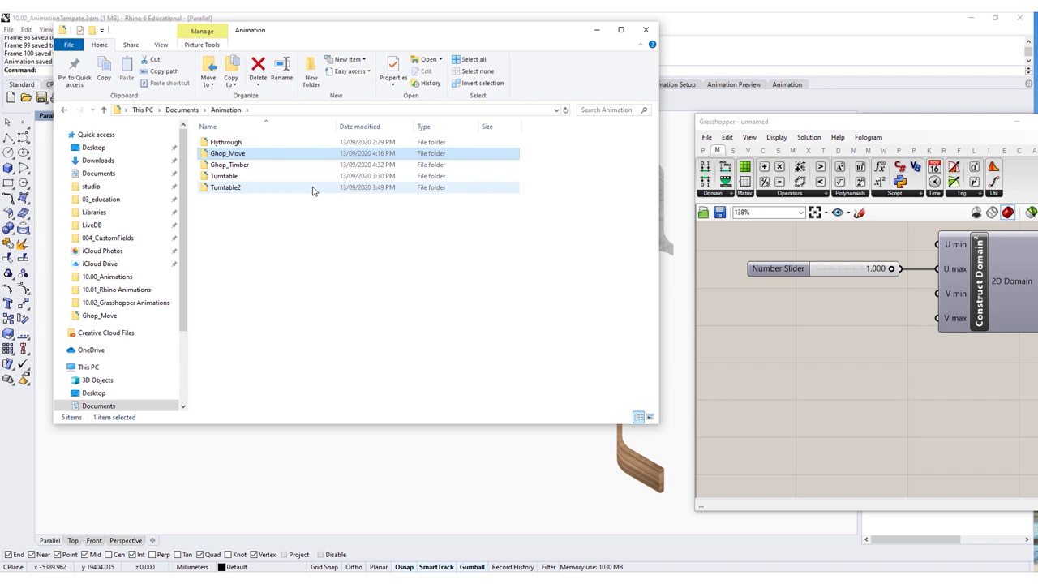
pyautogui.doubleClick(243, 164)
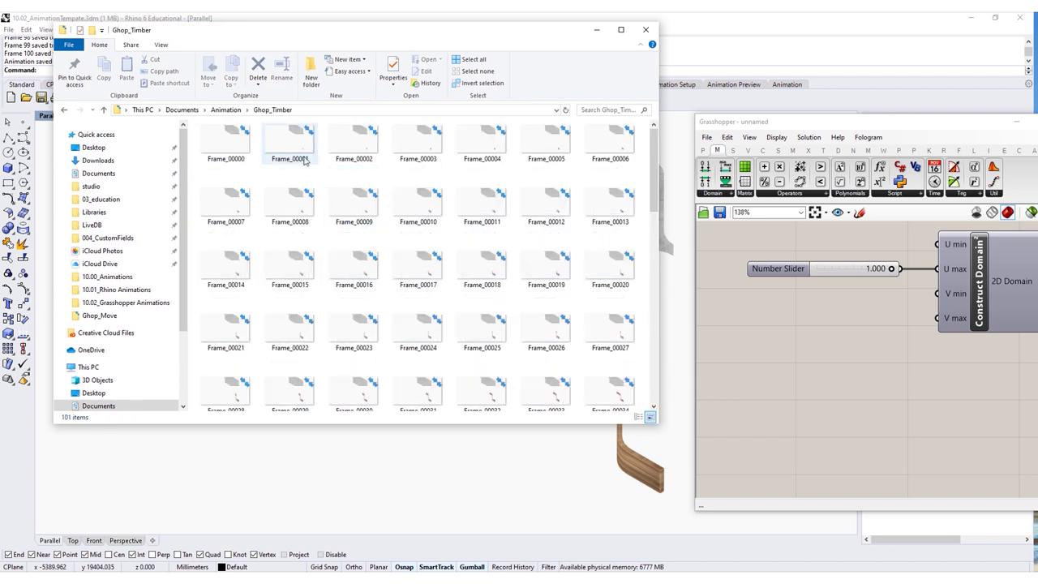
pyautogui.scroll(-10, 349, 170)
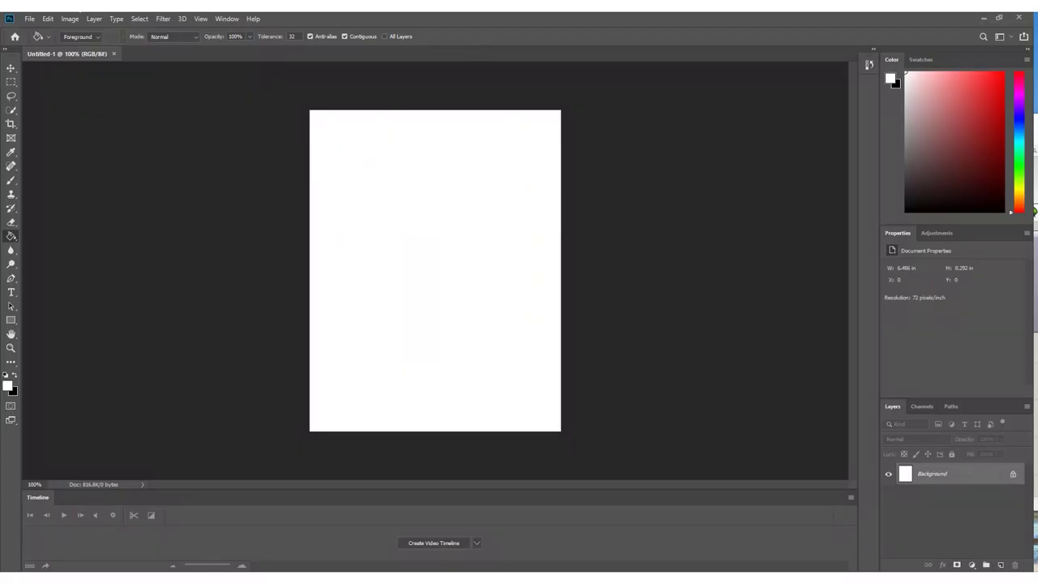
# - Switch to Photoshop and browse to the Ghop_Timber folder inside Animation for opening a file
pyautogui.click(29, 18)
pyautogui.click(670, 175)
pyautogui.hotkey('ctrl', 'o')
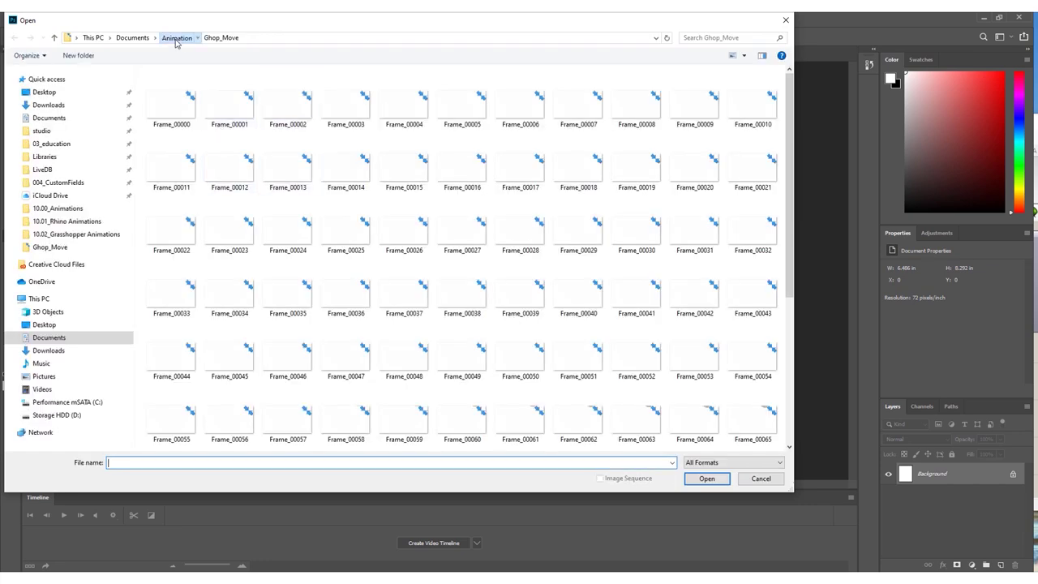
pyautogui.click(176, 37)
pyautogui.click(198, 110)
pyautogui.press('Return')
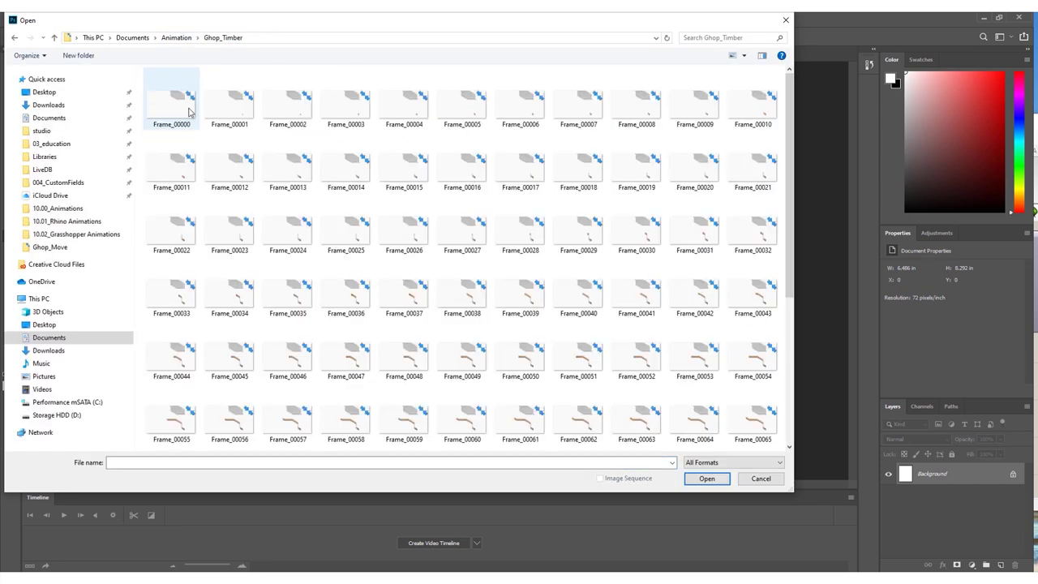
# - Open Frame_00000 as an image sequence at 30 fps and play the resulting timber animation
pyautogui.click(188, 109)
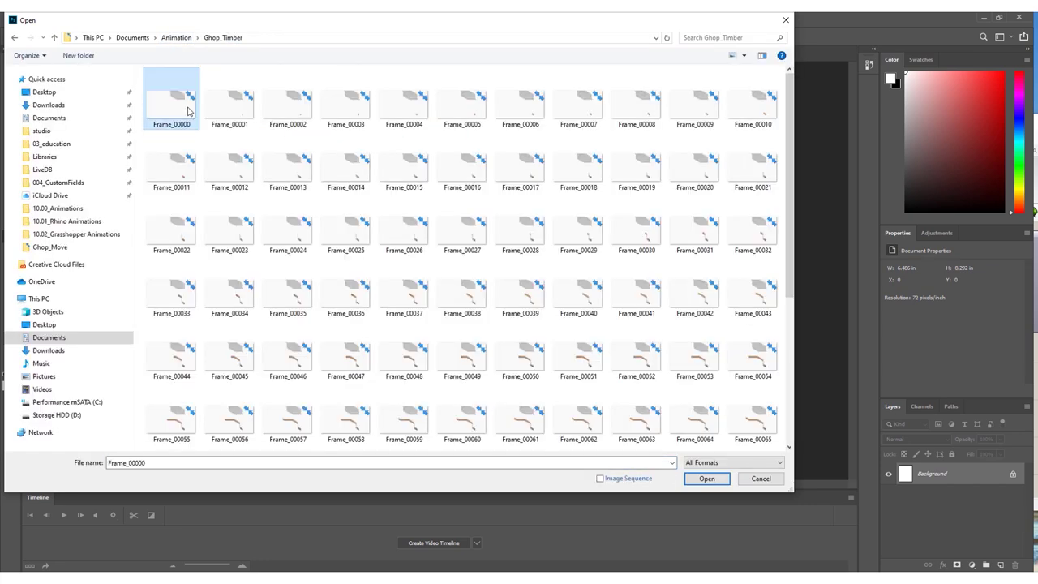
pyautogui.click(637, 479)
pyautogui.click(707, 478)
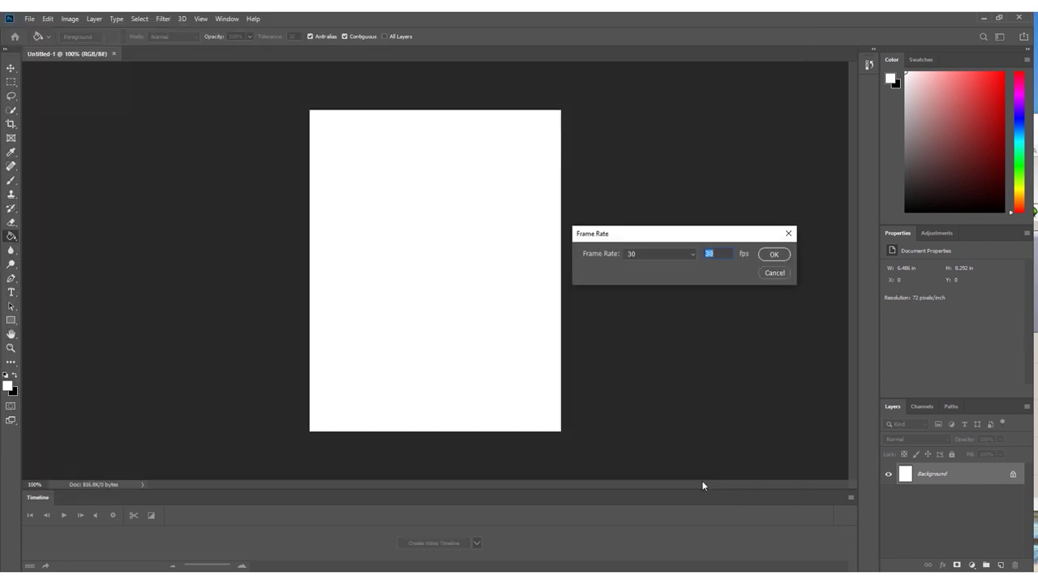
pyautogui.click(772, 253)
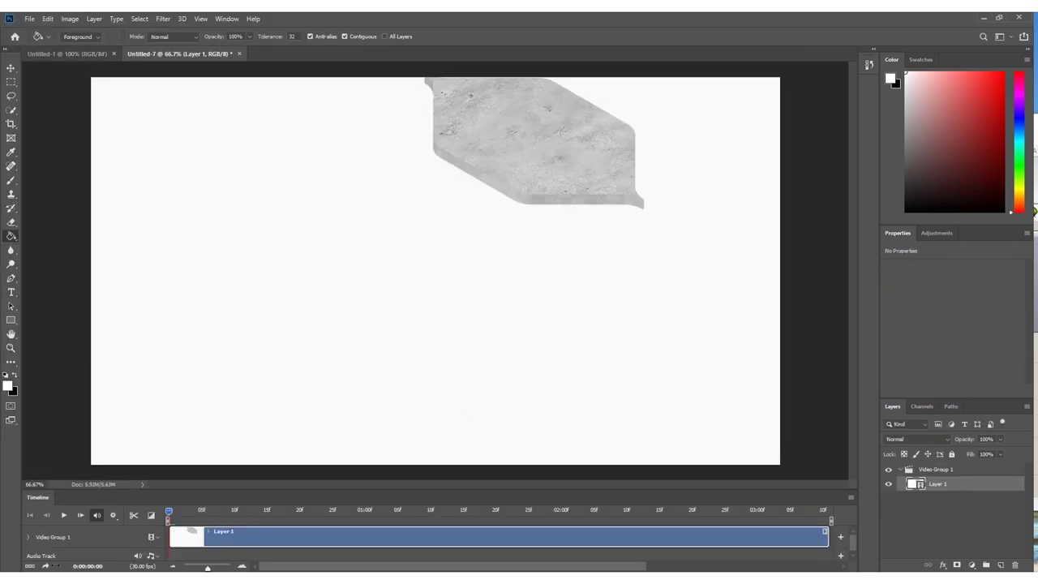
pyautogui.click(66, 516)
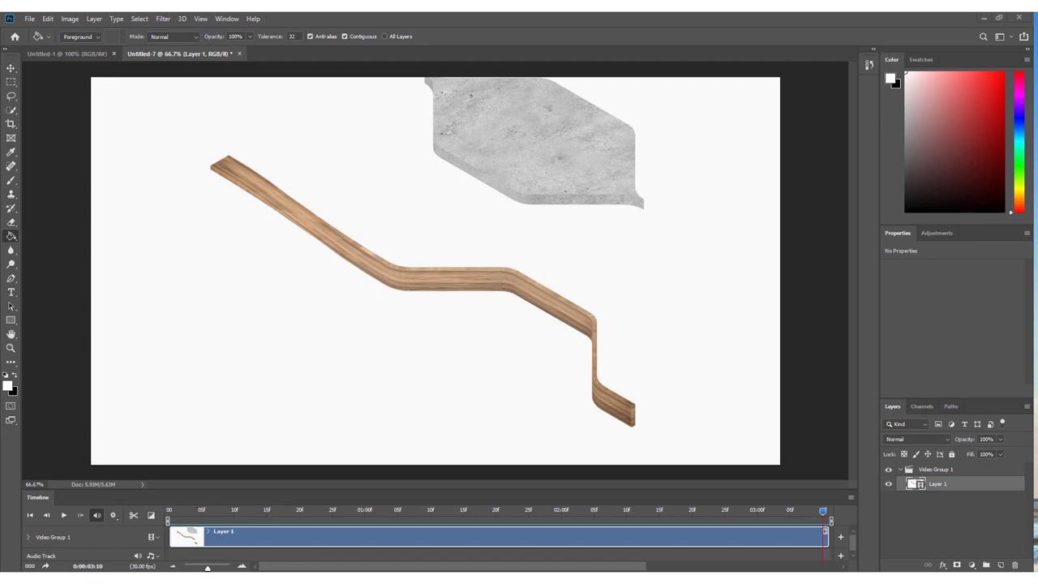
pyautogui.click(178, 538)
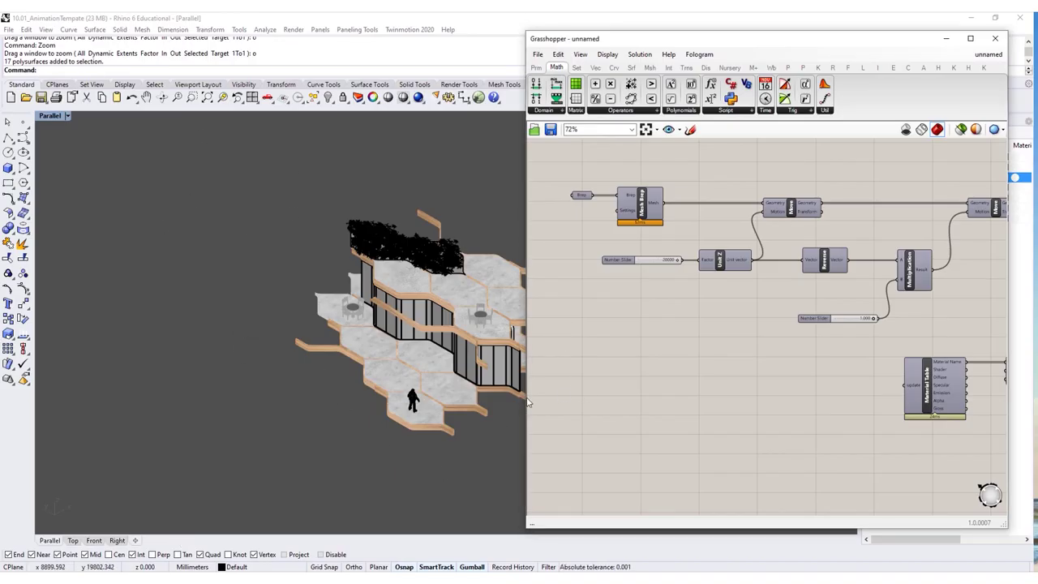
# - Switch to the 10.01_AnimationTempate model in Rhino, reveal more of the viewport and lower the Multiplication slider to 0 to preview the lifted slabs
pyautogui.moveTo(526, 398); pyautogui.dragTo(643, 382)
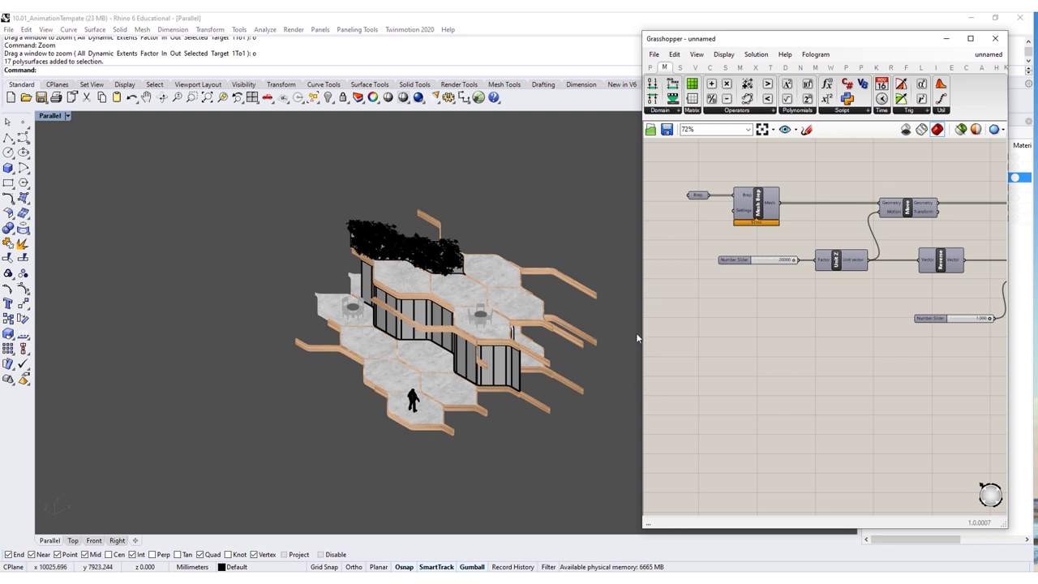
pyautogui.scroll(5, 750, 237)
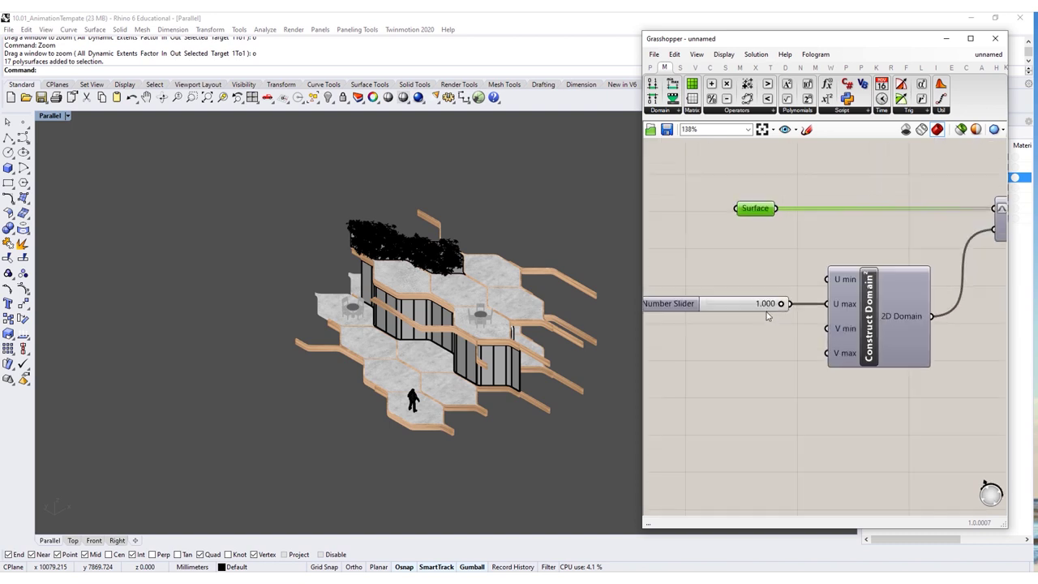
pyautogui.moveTo(777, 307)
pyautogui.mouseDown()
pyautogui.moveTo(695, 313)
pyautogui.moveTo(790, 308)
pyautogui.mouseUp()
pyautogui.scroll(-3, 770, 218)
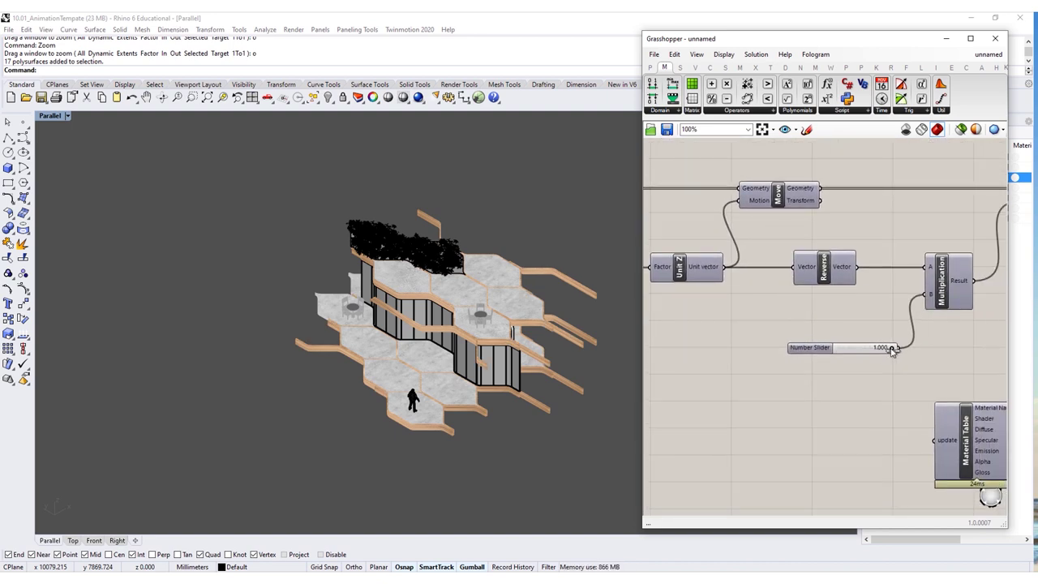
pyautogui.moveTo(892, 349)
pyautogui.mouseDown()
pyautogui.moveTo(827, 347)
pyautogui.moveTo(902, 361)
pyautogui.moveTo(869, 354)
pyautogui.moveTo(892, 347)
pyautogui.mouseUp()
pyautogui.moveTo(892, 348); pyautogui.dragTo(802, 316, button='right')
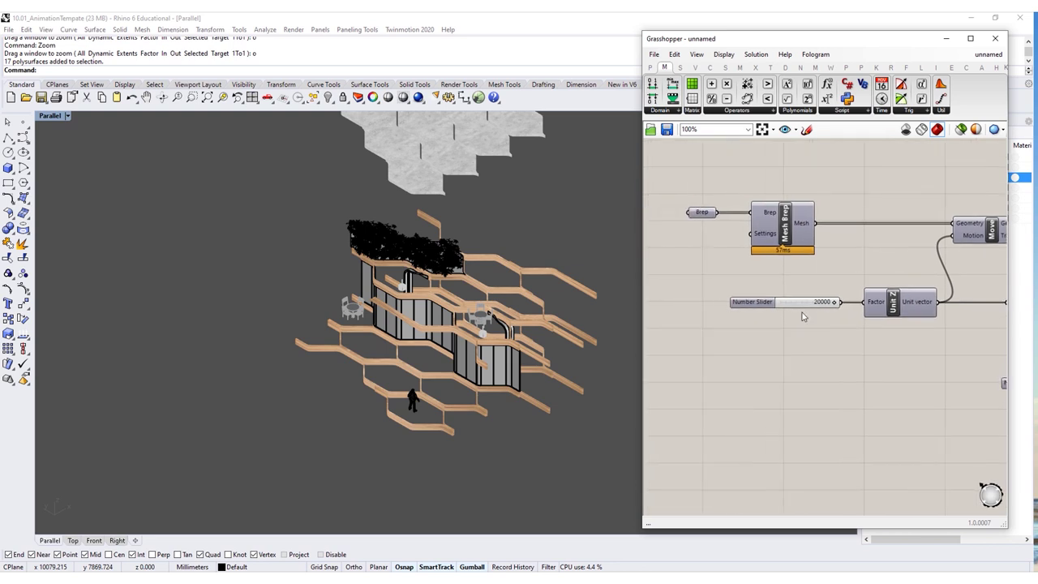
# - Raise the Unit Z slider's maximum and value to 30000, and return the Multiplication slider to 1 to bring the slabs back
pyautogui.doubleClick(751, 305)
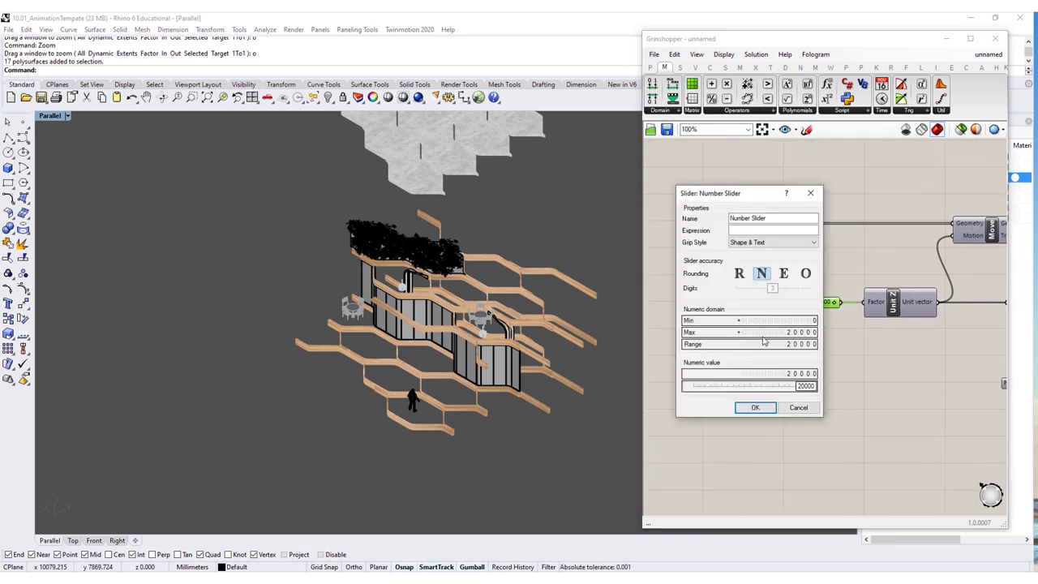
pyautogui.doubleClick(763, 337)
pyautogui.write('3000')
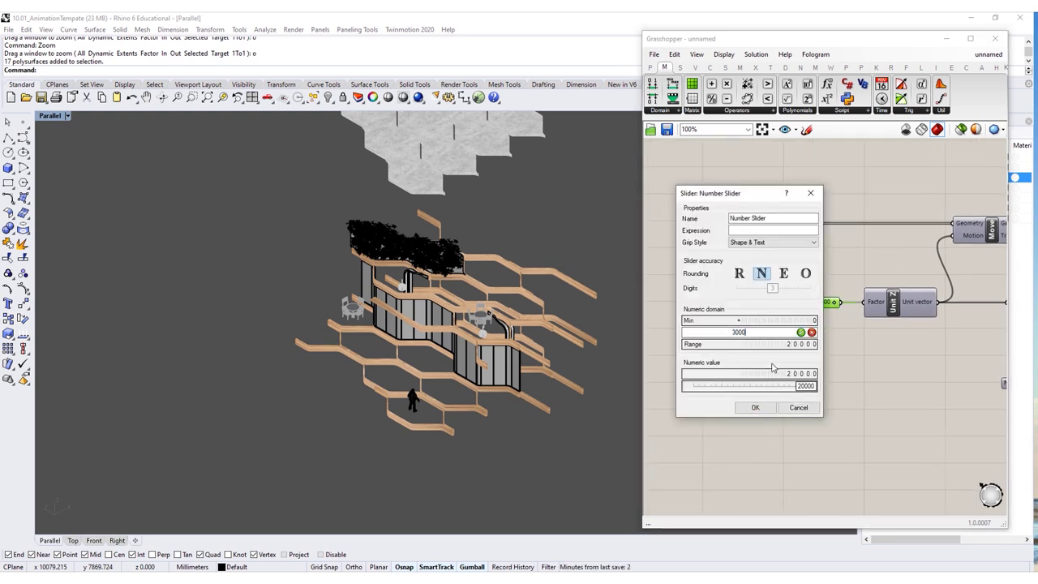
pyautogui.write('0')
pyautogui.click(755, 407)
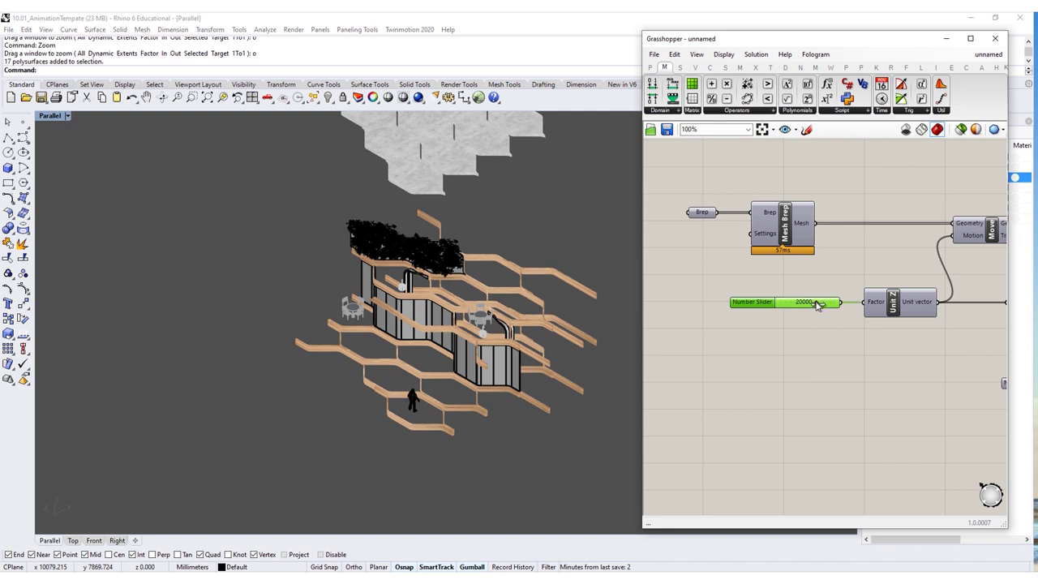
pyautogui.moveTo(818, 303); pyautogui.dragTo(840, 303)
pyautogui.moveTo(809, 313); pyautogui.dragTo(589, 288, button='right')
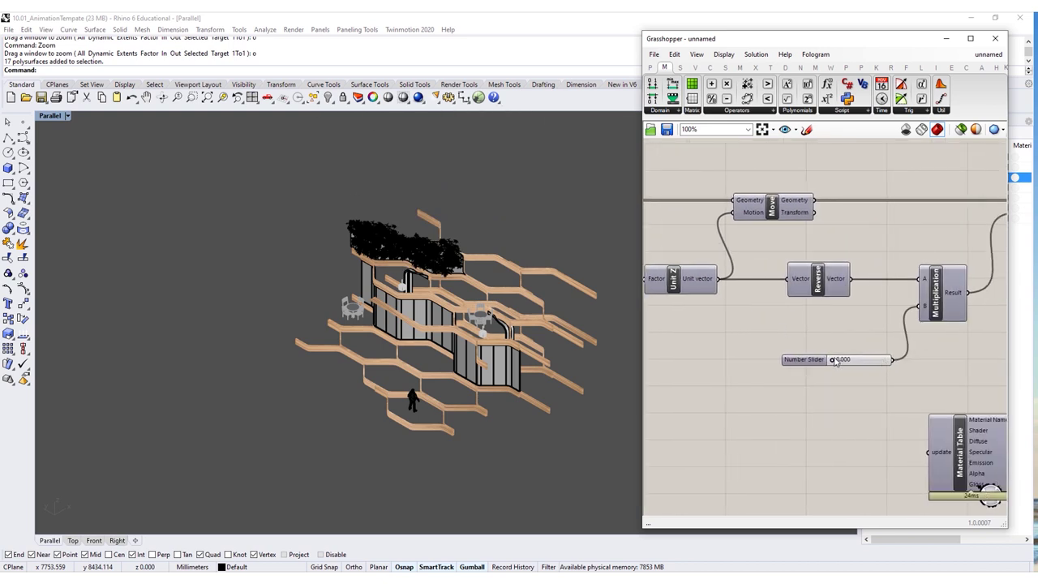
pyautogui.moveTo(835, 361); pyautogui.dragTo(890, 363)
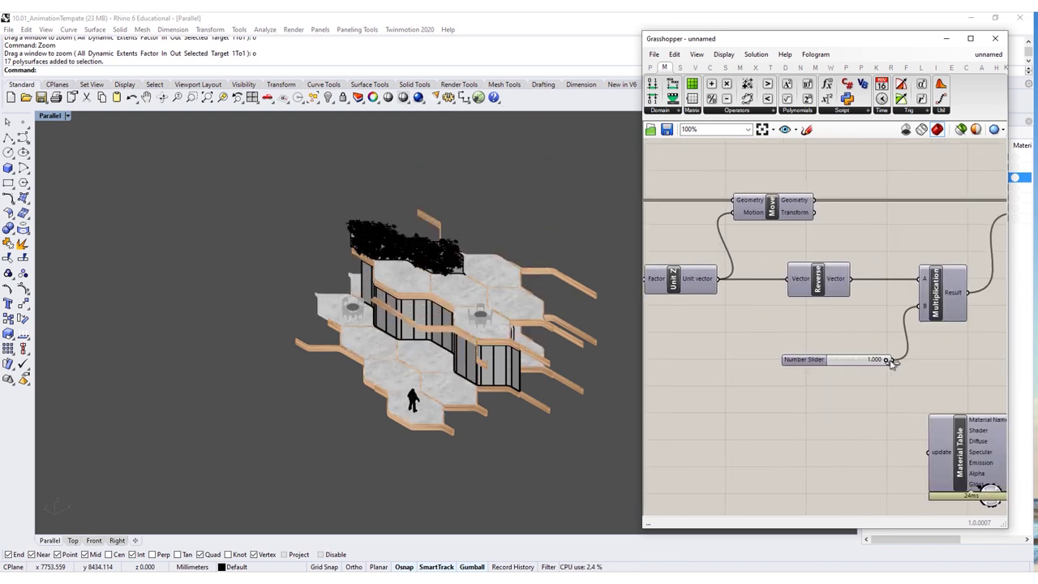
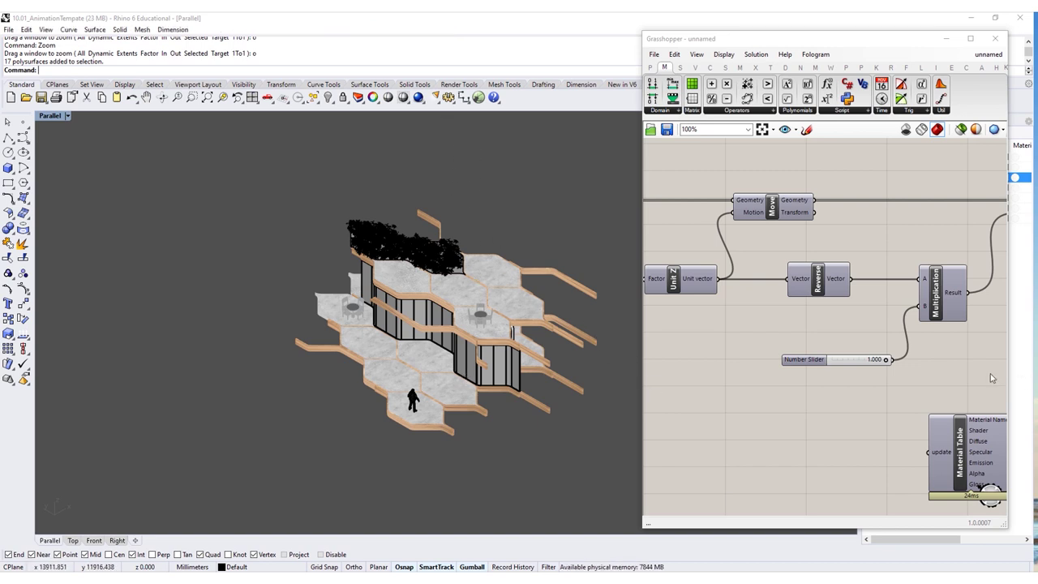
# - Widen the Grasshopper window and add a Random component to the canvas below Unit Z
pyautogui.moveTo(645, 362); pyautogui.dragTo(461, 359)
pyautogui.scroll(-1, 817, 323)
pyautogui.scroll(-2, 817, 323)
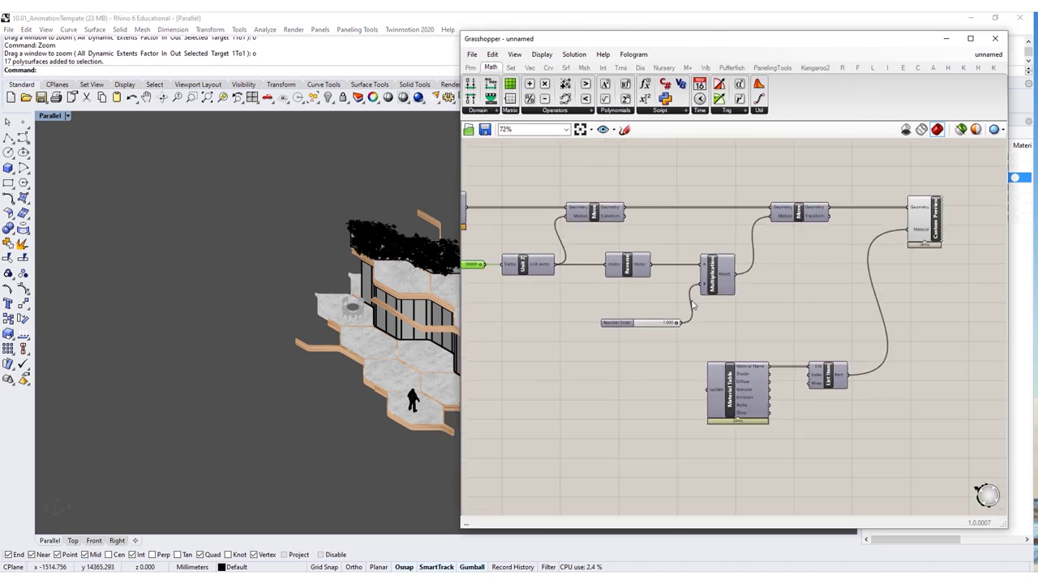
pyautogui.scroll(1, 794, 232)
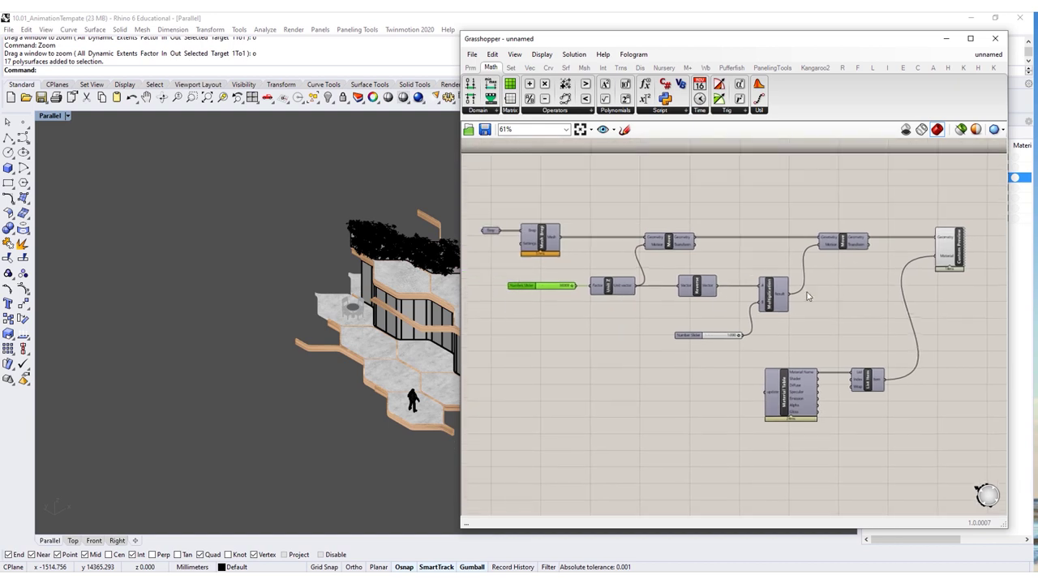
pyautogui.moveTo(614, 324); pyautogui.dragTo(690, 316, button='right')
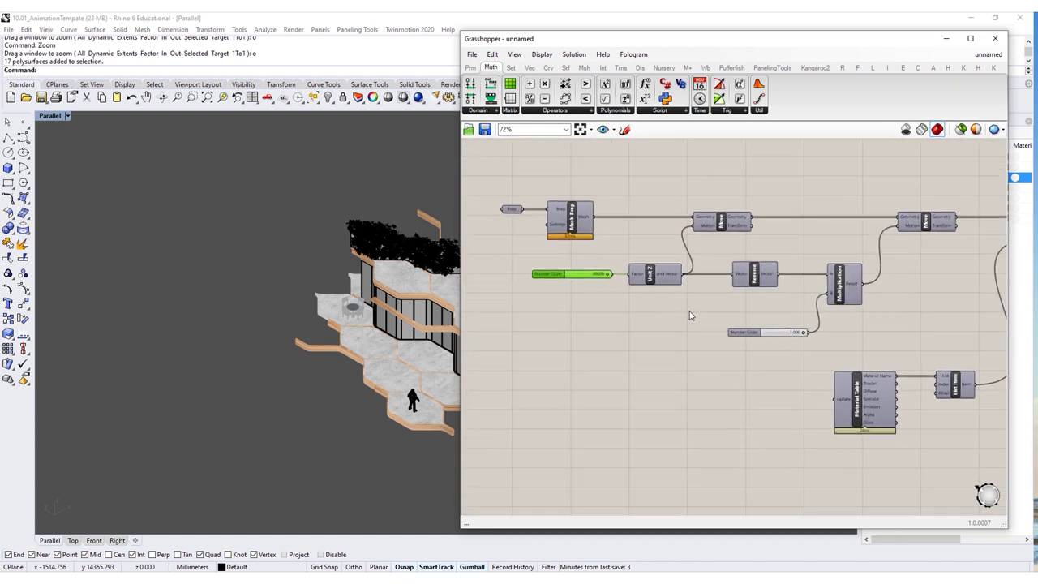
pyautogui.doubleClick(657, 369)
pyautogui.write('random')
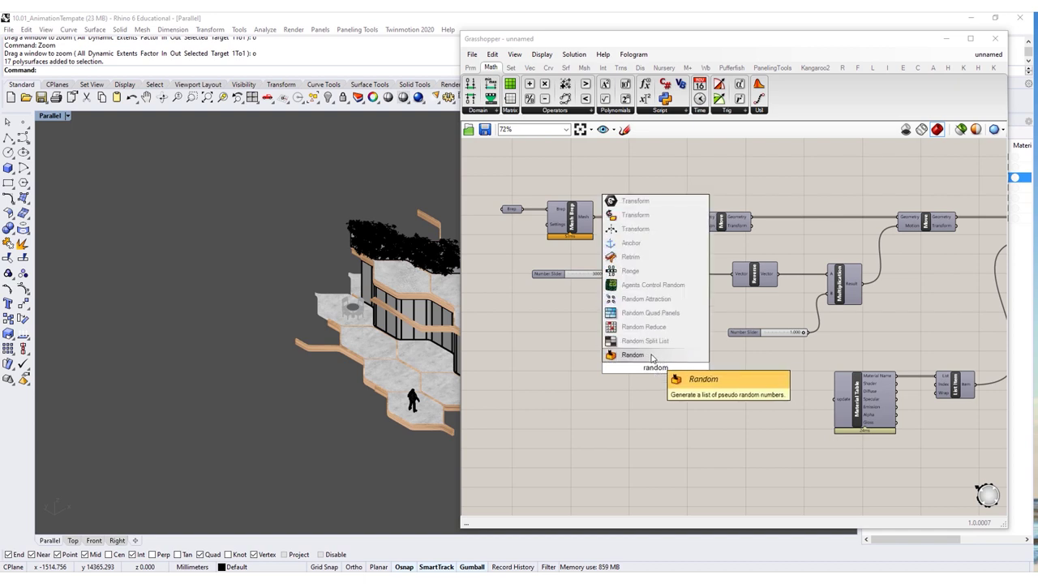
pyautogui.click(649, 342)
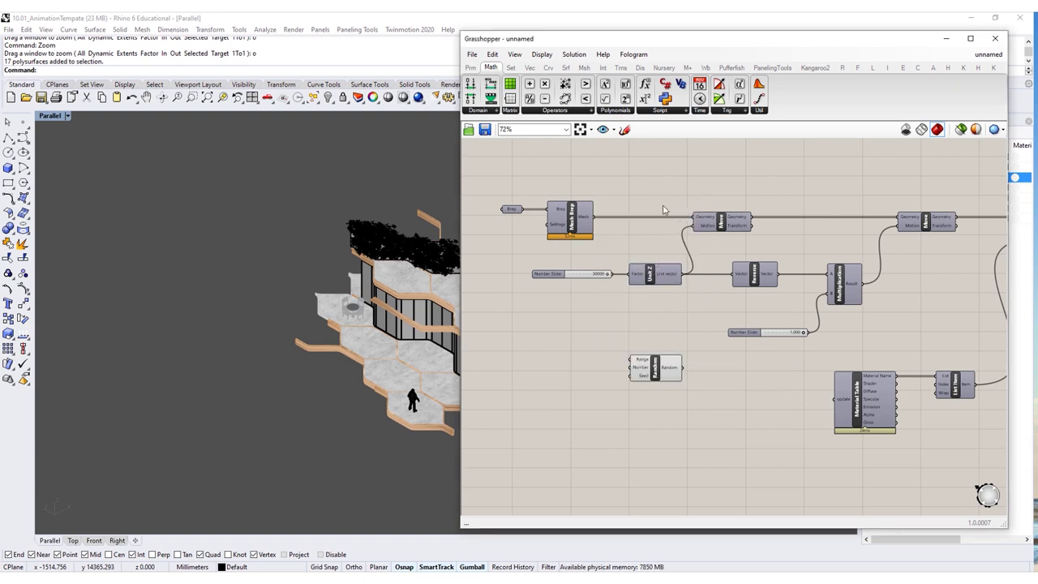
# - Move the Unit Z number slider further from its component and place the Random component just below it
pyautogui.moveTo(663, 210); pyautogui.dragTo(727, 216, button='right')
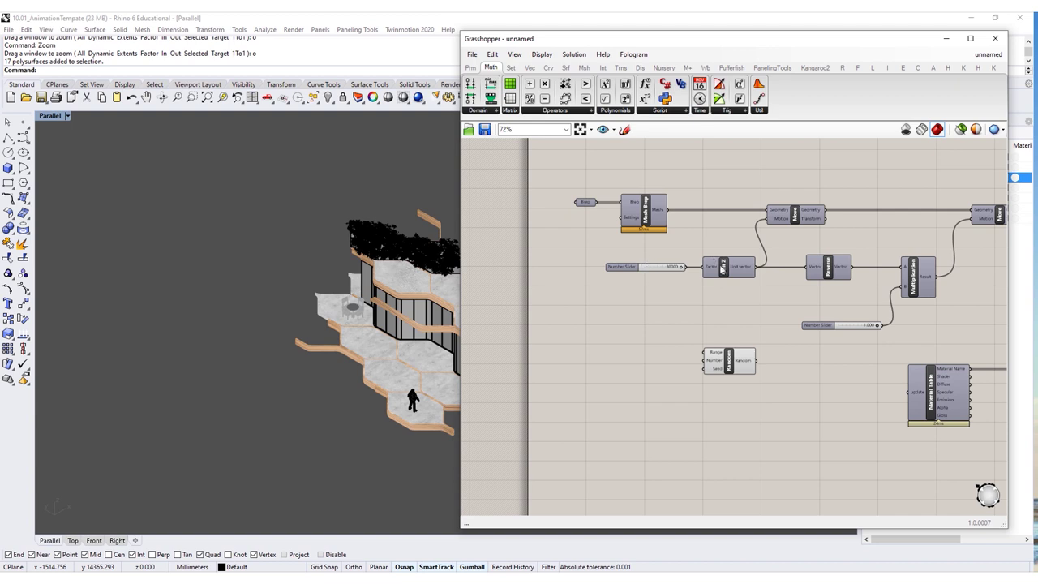
pyautogui.moveTo(652, 268); pyautogui.dragTo(582, 277)
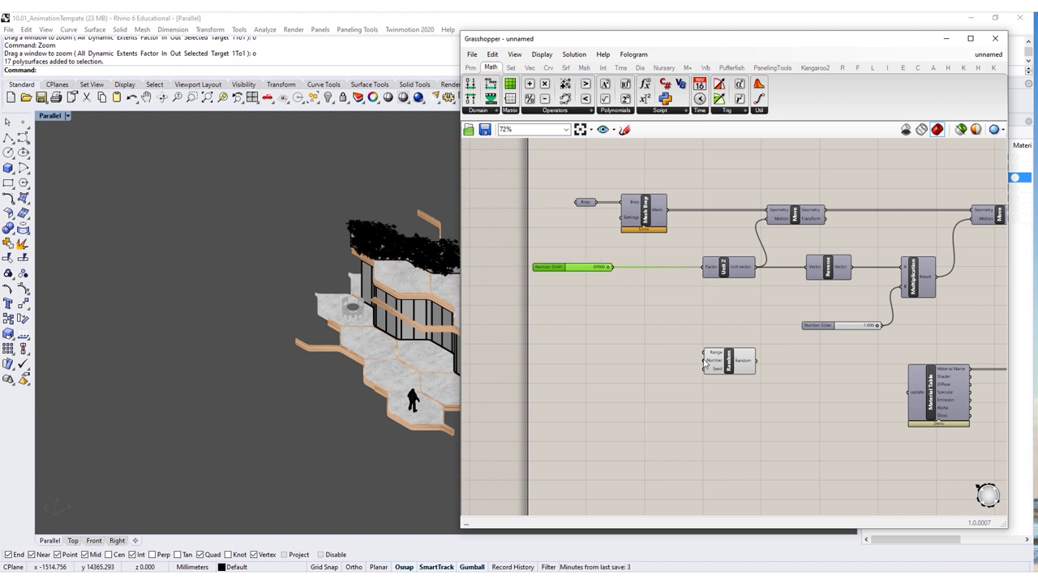
pyautogui.moveTo(706, 362); pyautogui.dragTo(622, 318)
pyautogui.moveTo(535, 342); pyautogui.dragTo(609, 344, button='right')
pyautogui.click(609, 344)
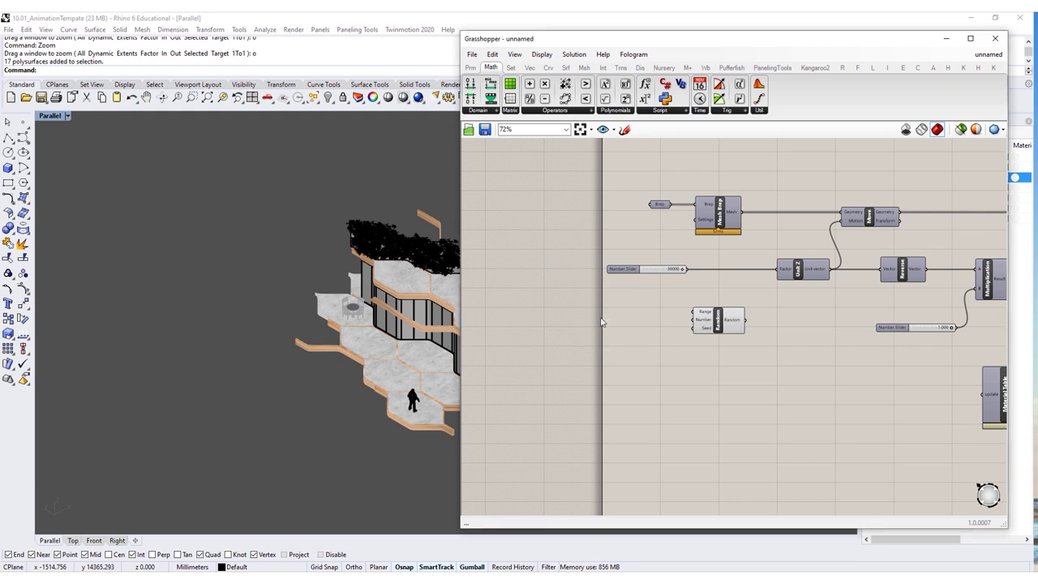
# - Add a List Length component, feed it the Brep list and connect its Length output to Random's Number input
pyautogui.doubleClick(601, 322)
pyautogui.write('li')
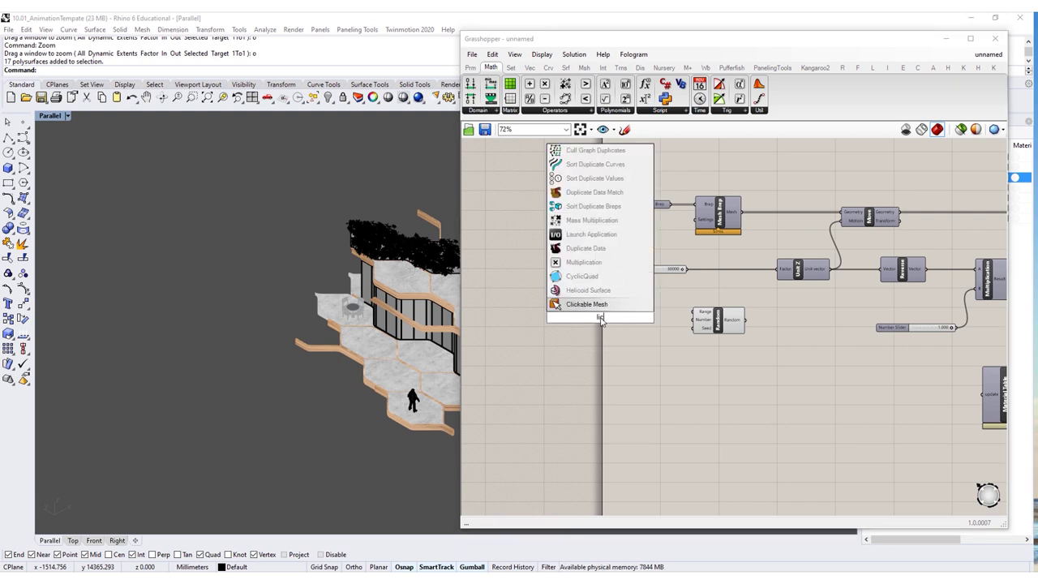
pyautogui.write('st')
pyautogui.click(585, 262)
pyautogui.scroll(2, 669, 223)
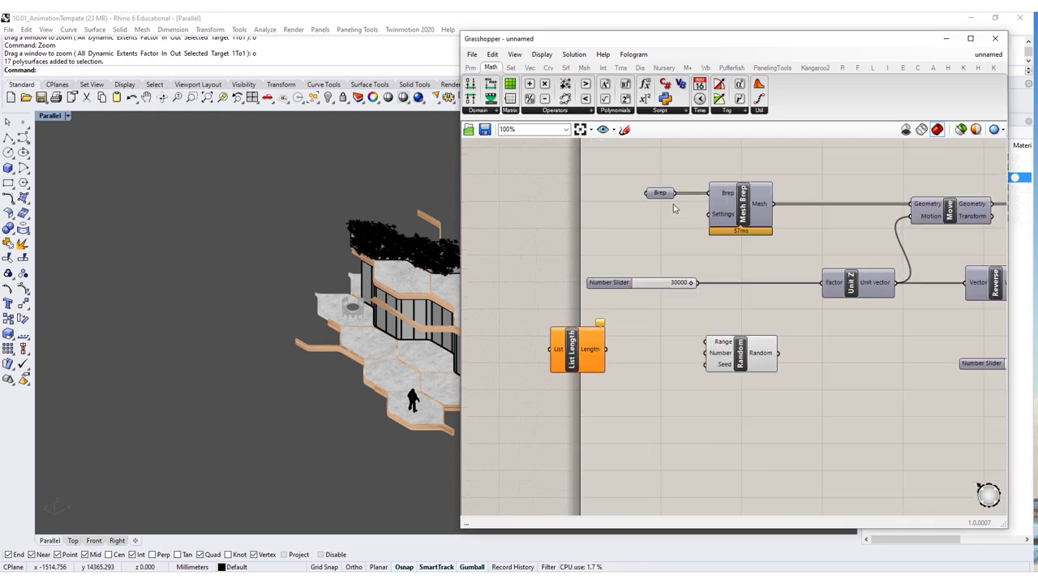
pyautogui.moveTo(674, 193); pyautogui.dragTo(696, 380)
pyautogui.keyDown('shift'); pyautogui.click(741, 349); pyautogui.keyUp('shift')
pyautogui.click(731, 424)
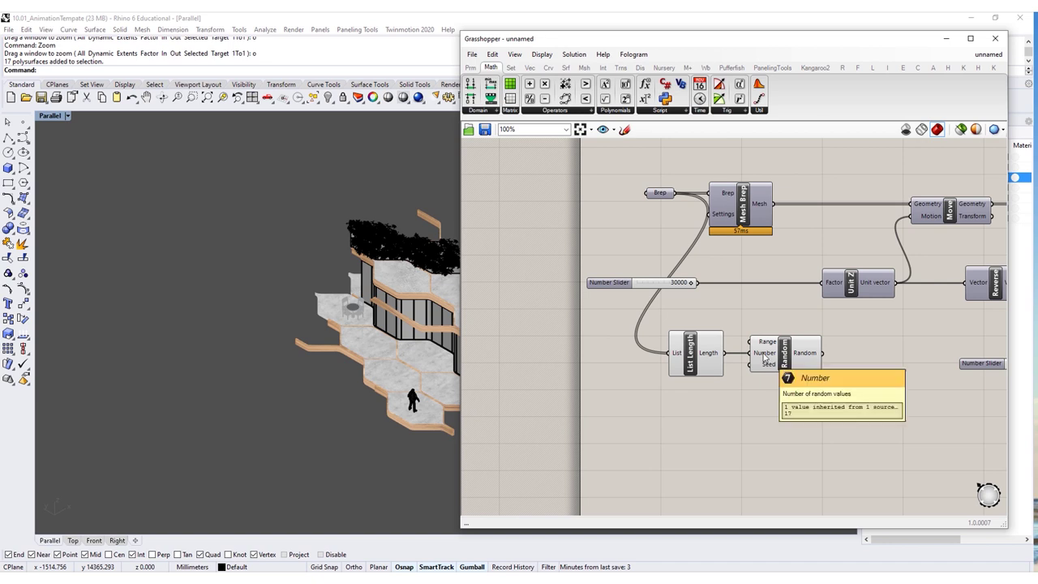
# - Move the List Length component lower and place a Construct Domain component in the space above it, beside Random
pyautogui.moveTo(809, 364)
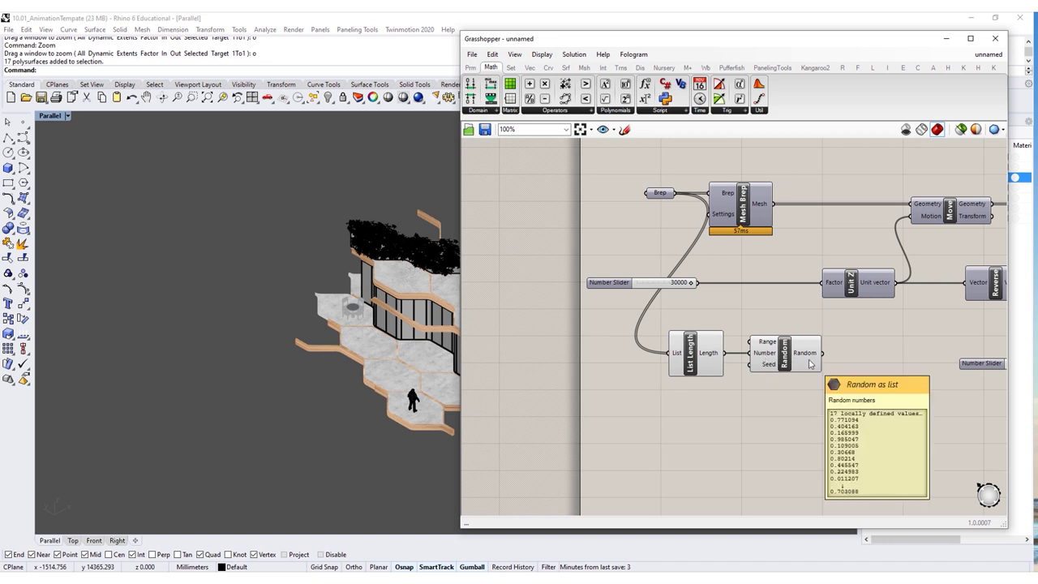
pyautogui.moveTo(689, 355); pyautogui.dragTo(692, 394)
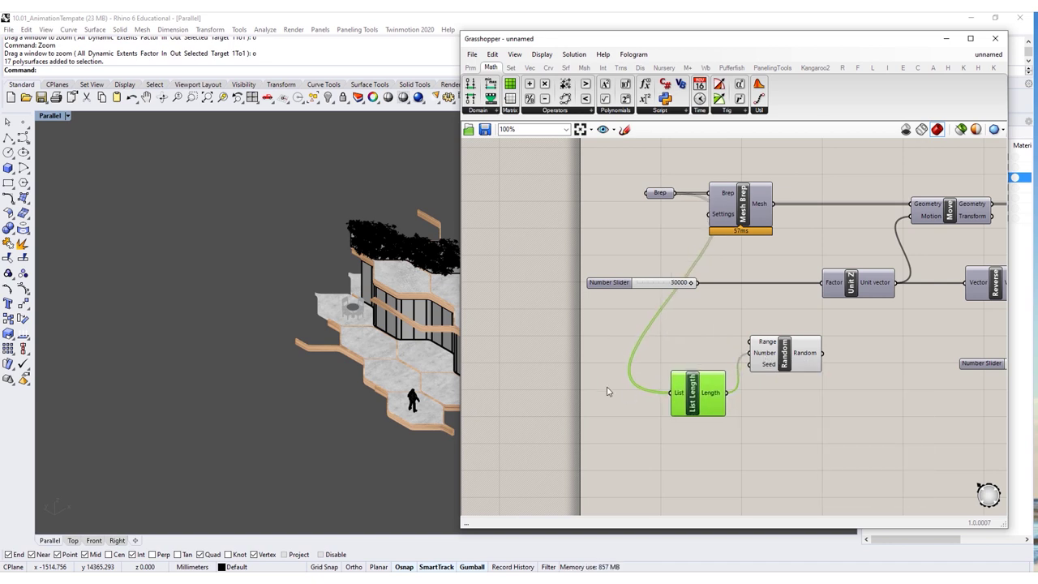
pyautogui.click(490, 99)
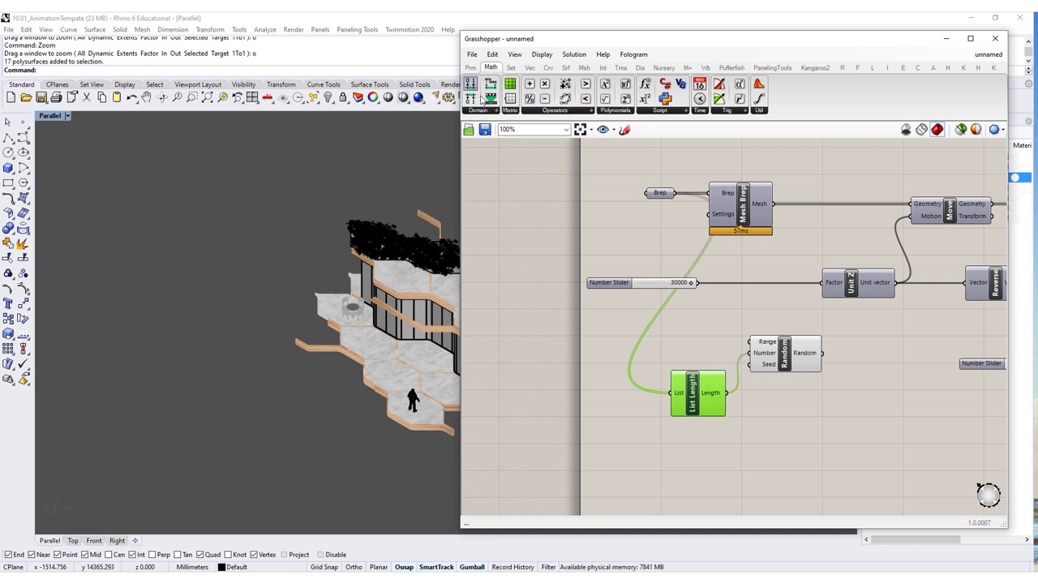
pyautogui.click(641, 348)
pyautogui.moveTo(694, 397); pyautogui.dragTo(654, 431)
pyautogui.moveTo(642, 350); pyautogui.dragTo(649, 359)
# - Add a 5000 number slider to Construct Domain's Domain end input and connect its Domain output to Random's Range
pyautogui.moveTo(648, 354); pyautogui.dragTo(741, 358, button='right')
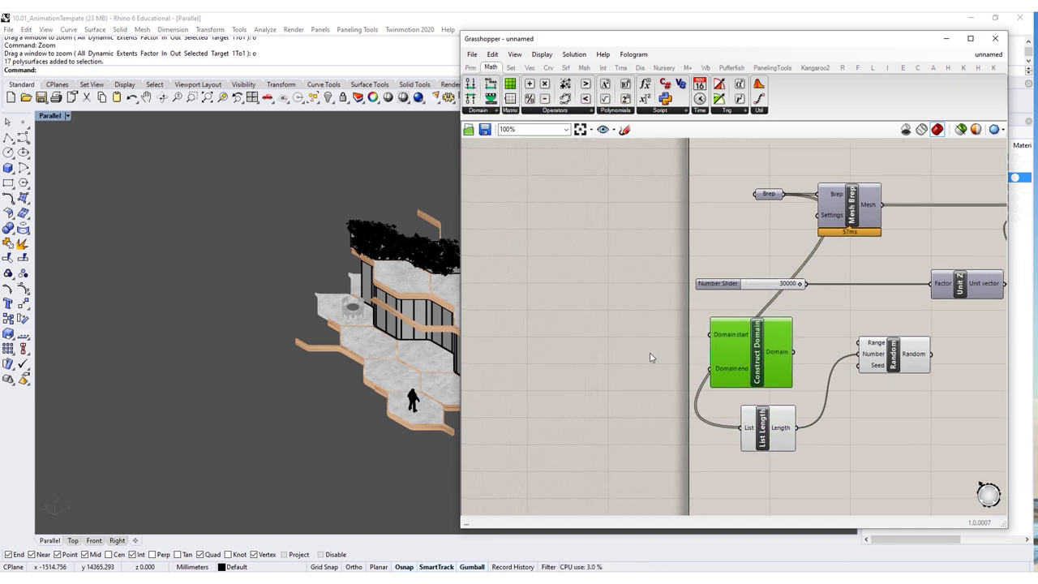
pyautogui.doubleClick(632, 377)
pyautogui.write('5000')
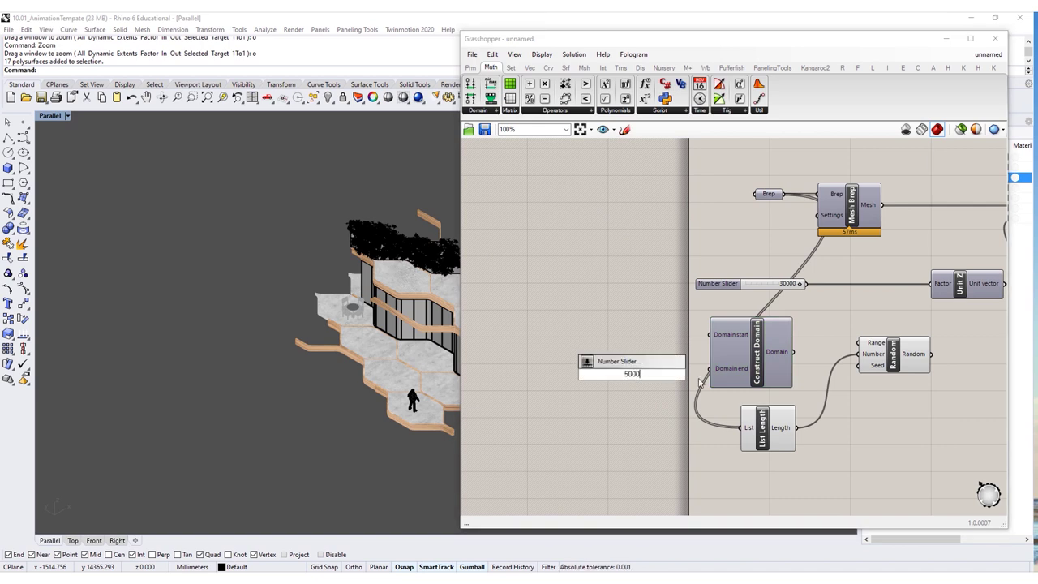
pyautogui.press('Return')
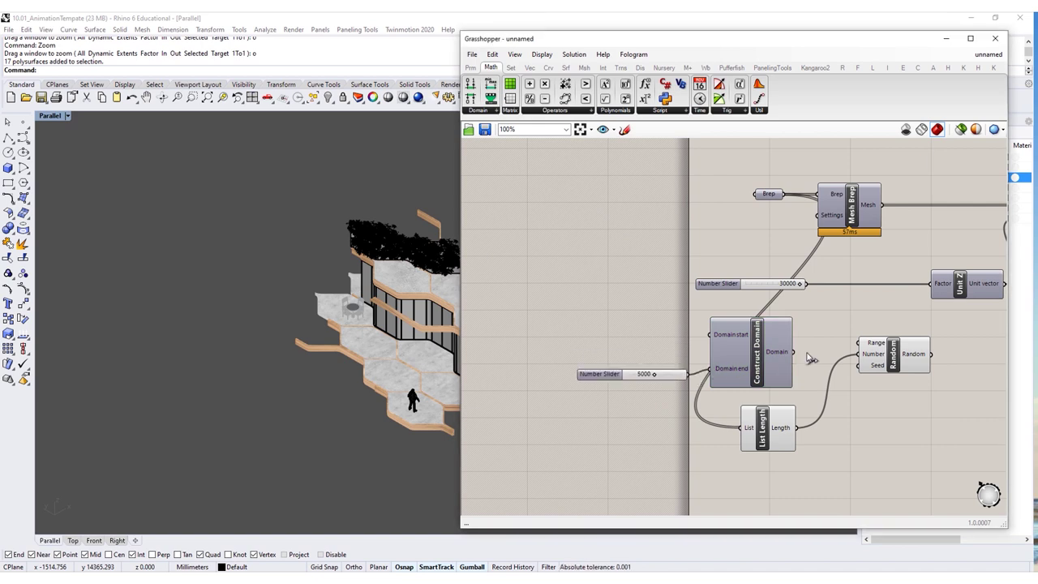
pyautogui.moveTo(794, 352); pyautogui.dragTo(858, 342)
pyautogui.click(892, 357)
# - Add an Addition component after Random, feeding the 30000 slider into A and the Random output into B
pyautogui.moveTo(897, 369); pyautogui.dragTo(807, 378, button='right')
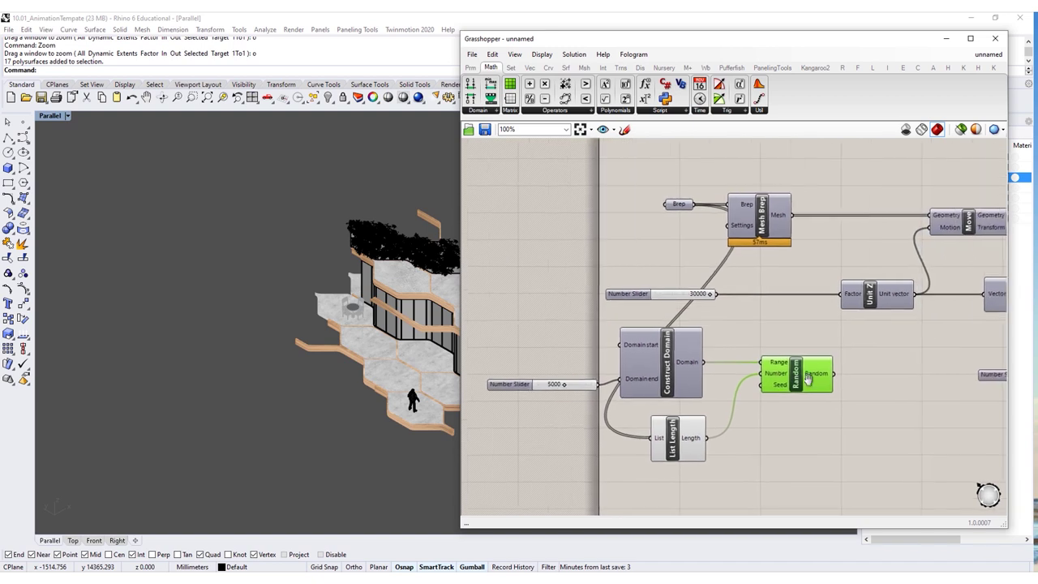
pyautogui.moveTo(808, 383)
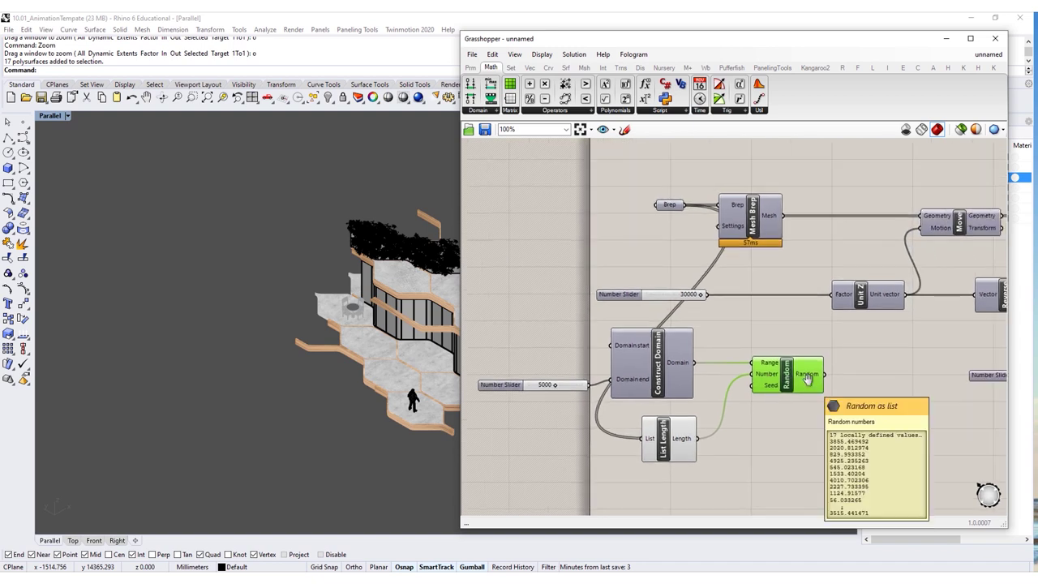
pyautogui.doubleClick(881, 383)
pyautogui.write('add')
pyautogui.press('Up')
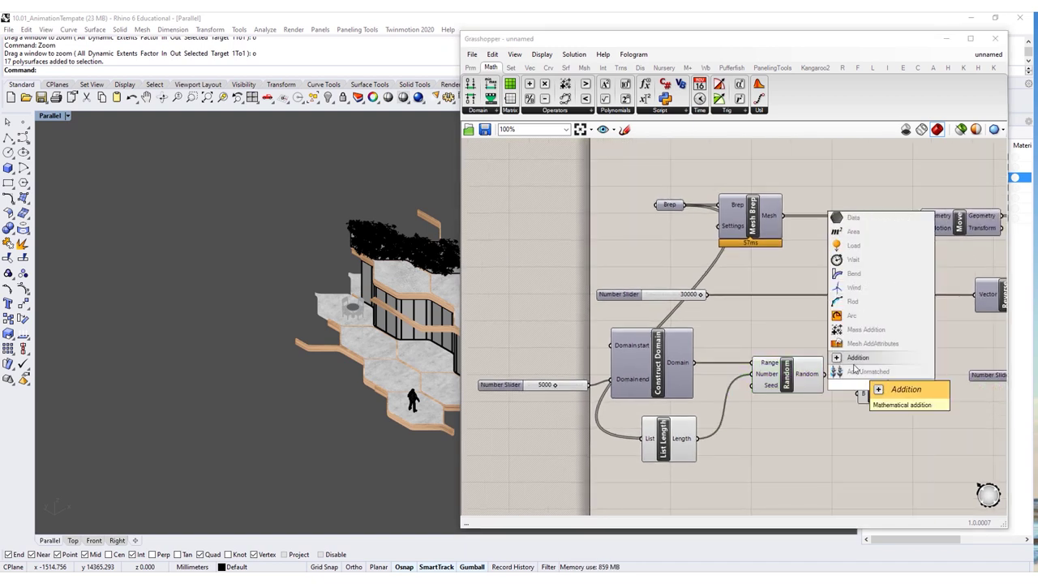
pyautogui.press('Return')
pyautogui.moveTo(706, 295); pyautogui.dragTo(856, 358)
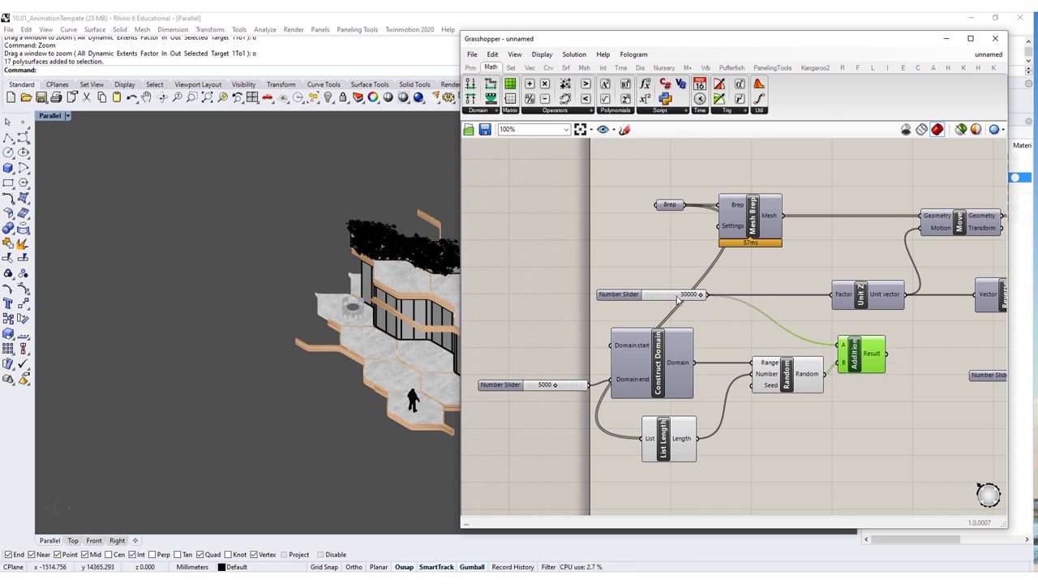
# - Move the 30000 slider further from Unit Z and connect Addition's Result to Unit Z's Factor in its place
pyautogui.moveTo(678, 298); pyautogui.dragTo(550, 300)
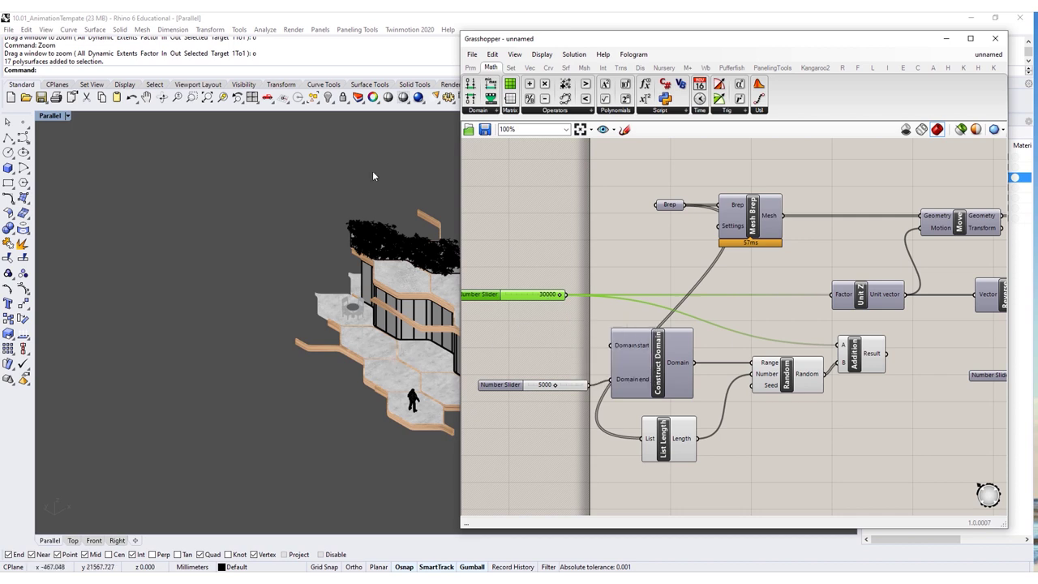
pyautogui.moveTo(875, 360)
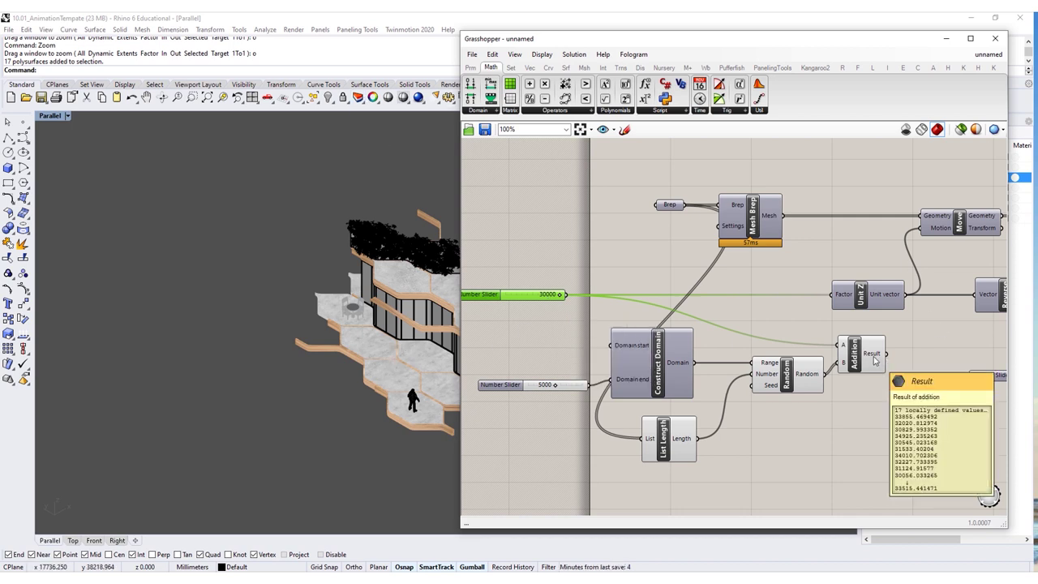
pyautogui.moveTo(876, 359); pyautogui.dragTo(833, 294)
# - Shift both sliders, Construct Domain, List Length, Random and Addition together away from Unit Z to free up space
pyautogui.scroll(-3, 836, 371)
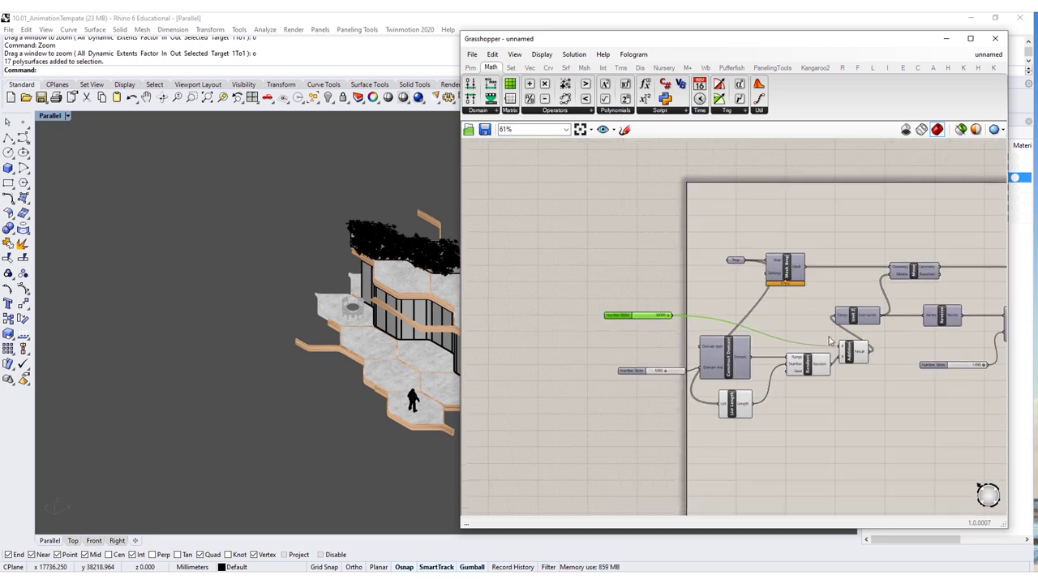
pyautogui.moveTo(572, 292); pyautogui.dragTo(876, 430)
pyautogui.keyDown('shift'); pyautogui.click(847, 341); pyautogui.keyUp('shift')
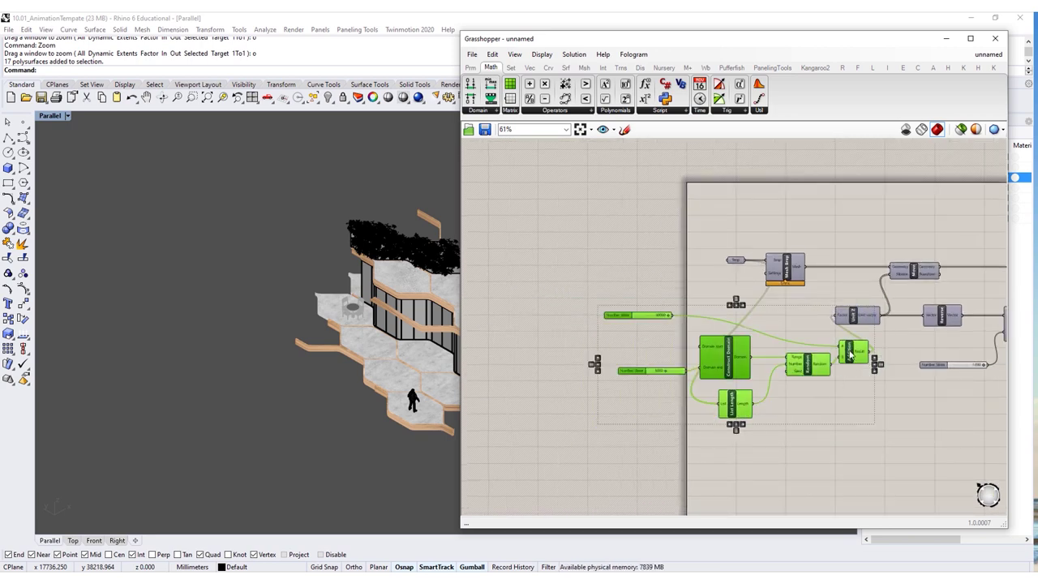
pyautogui.moveTo(847, 341); pyautogui.dragTo(785, 340)
pyautogui.click(815, 357)
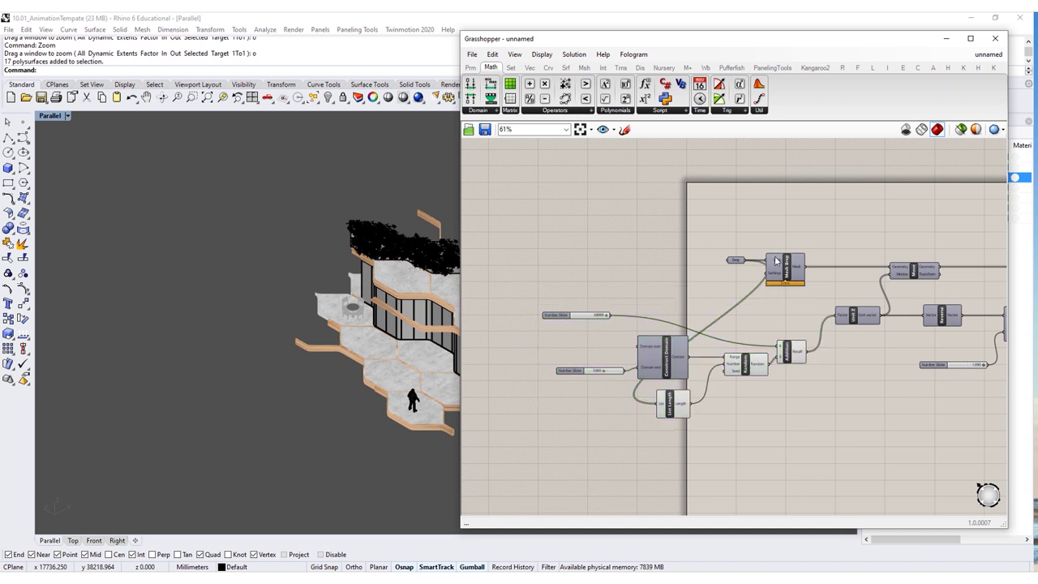
# - Move Brep and Mesh Brep ahead of the random components, and reposition the whole upper definition on the canvas
pyautogui.moveTo(776, 261); pyautogui.dragTo(559, 247)
pyautogui.scroll(-2, 578, 254)
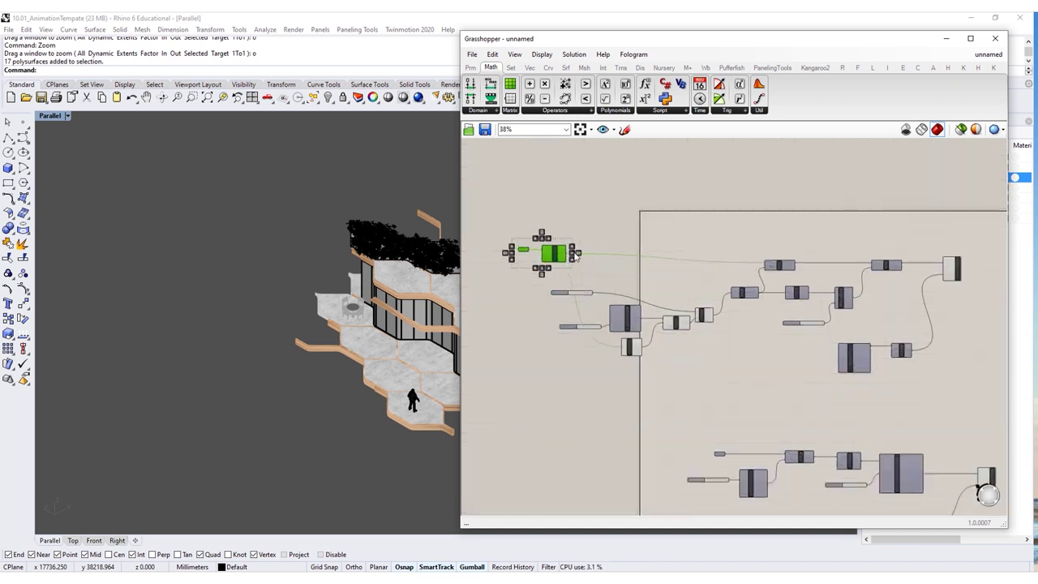
pyautogui.moveTo(480, 215); pyautogui.dragTo(962, 390)
pyautogui.scroll(-1, 952, 348)
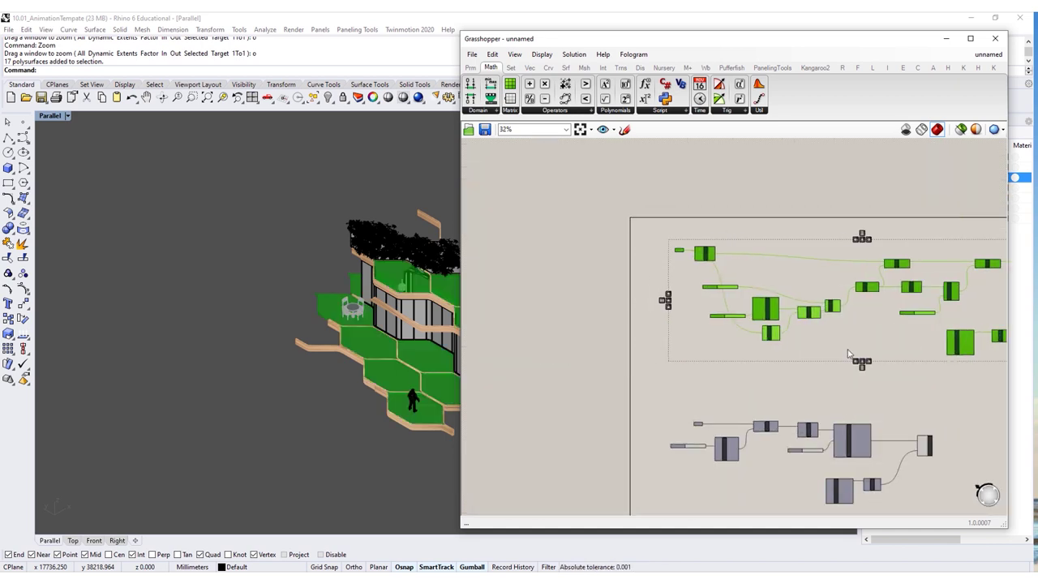
pyautogui.click(848, 354)
# - Group the two sliders, Construct Domain, List Length, Random, Addition, Unit Z and the first Move component
pyautogui.scroll(5, 847, 354)
pyautogui.moveTo(816, 231); pyautogui.dragTo(538, 395)
pyautogui.rightClick(739, 257)
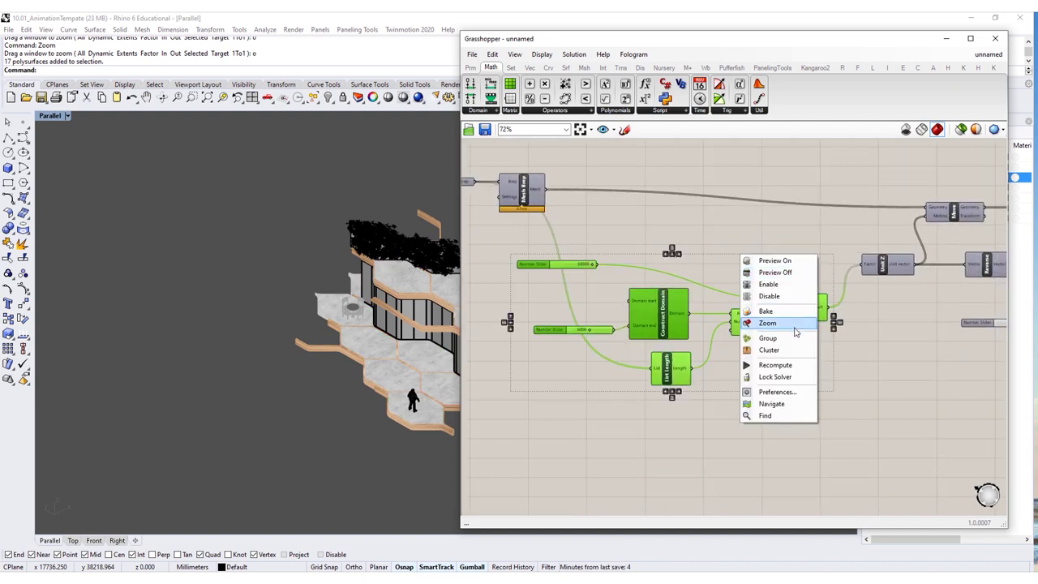
pyautogui.keyDown('shift'); pyautogui.click(884, 267); pyautogui.keyUp('shift')
pyautogui.rightClick(863, 327)
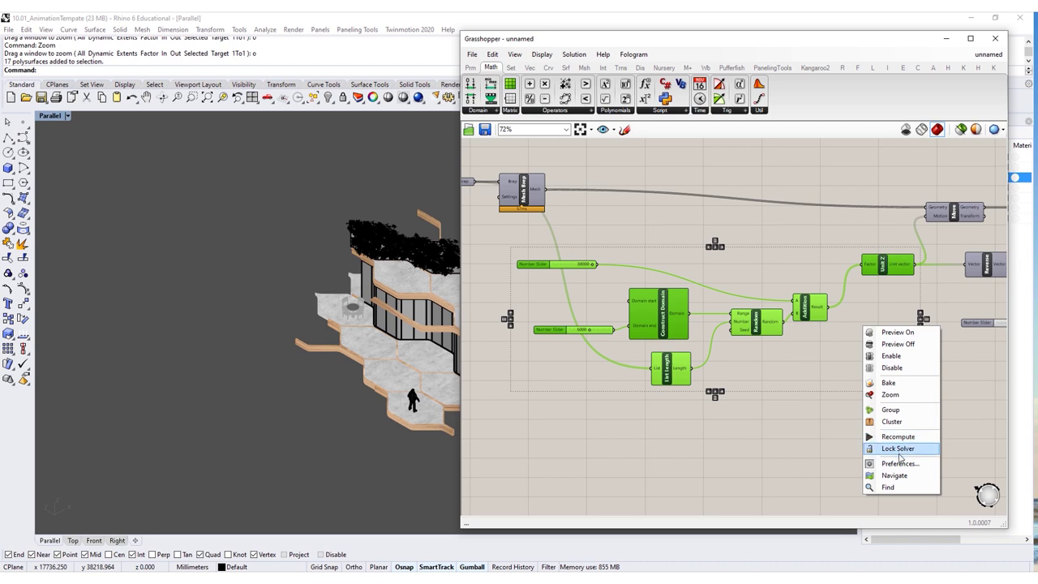
pyautogui.keyDown('shift'); pyautogui.click(954, 215); pyautogui.keyUp('shift')
pyautogui.rightClick(826, 241)
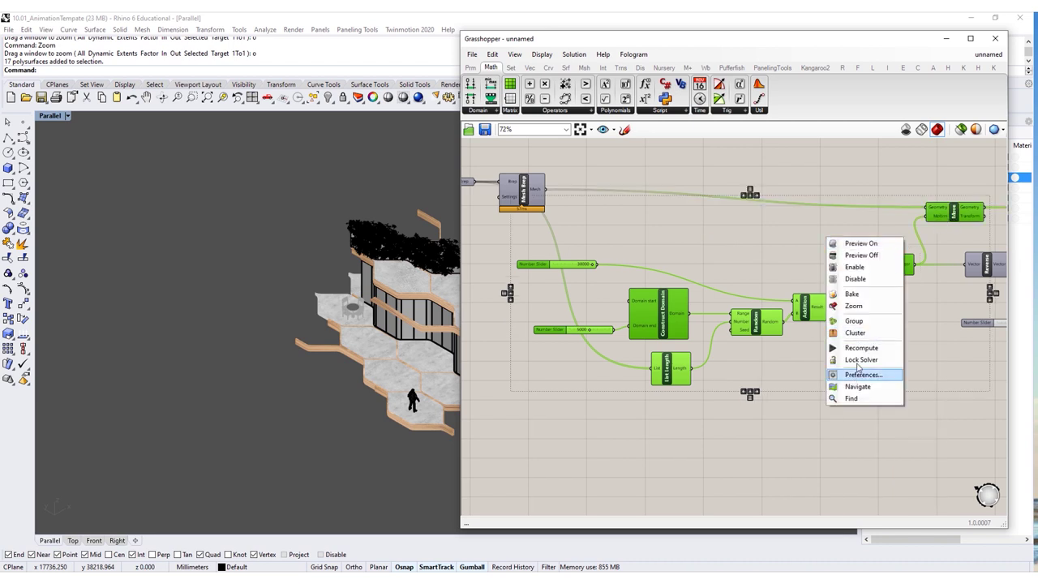
pyautogui.click(848, 324)
# - Name the new group around the random movement components "First move"
pyautogui.rightClick(732, 233)
pyautogui.press('capslock')
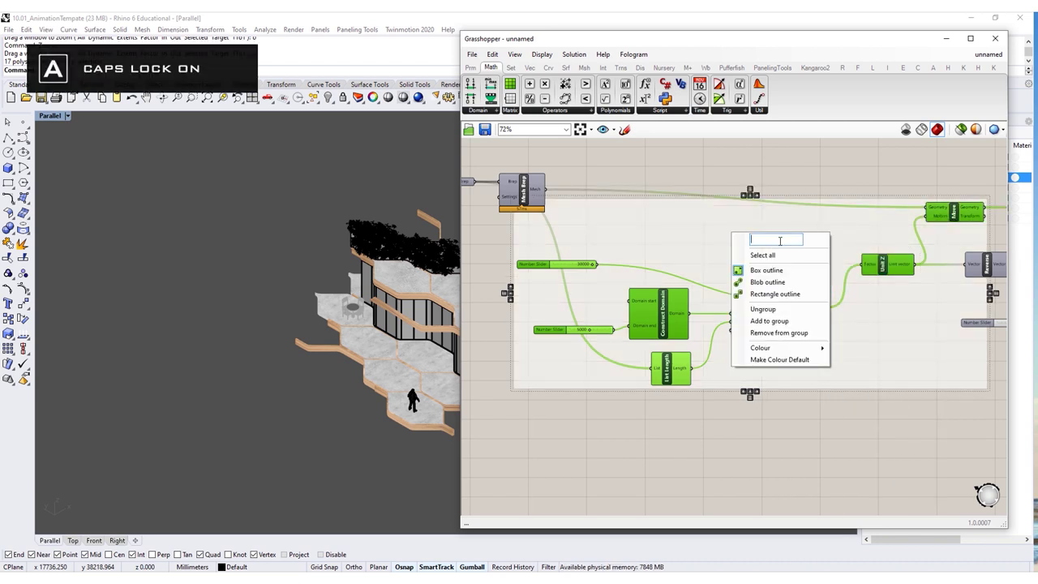
pyautogui.write('F')
pyautogui.press('capslock')
pyautogui.write('irst move')
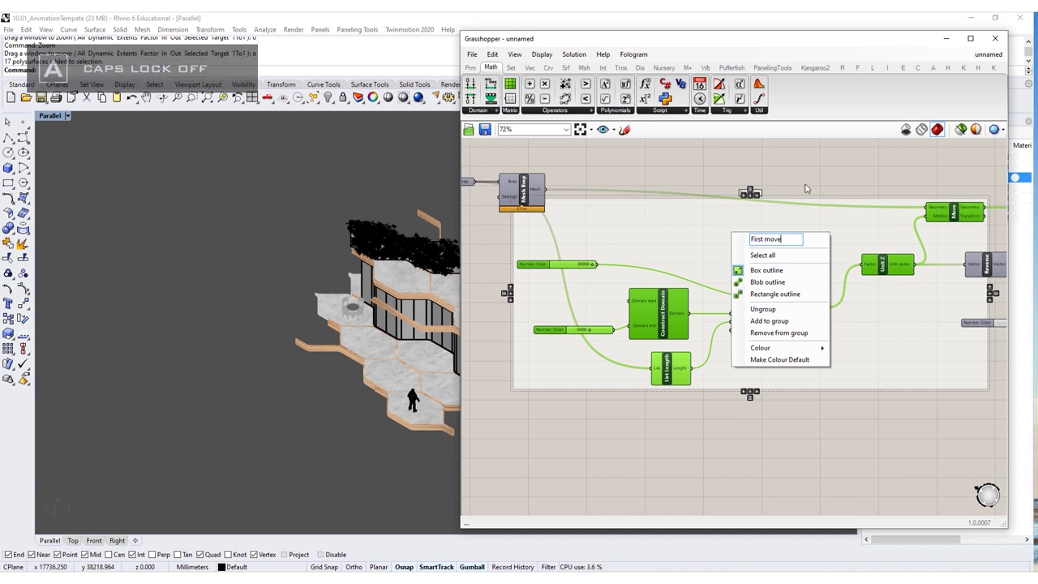
pyautogui.press('Return')
# - Group the Brep and Mesh Brep components and name the group "Base geo"
pyautogui.moveTo(505, 198); pyautogui.dragTo(627, 227, button='right')
pyautogui.moveTo(580, 221); pyautogui.dragTo(555, 213)
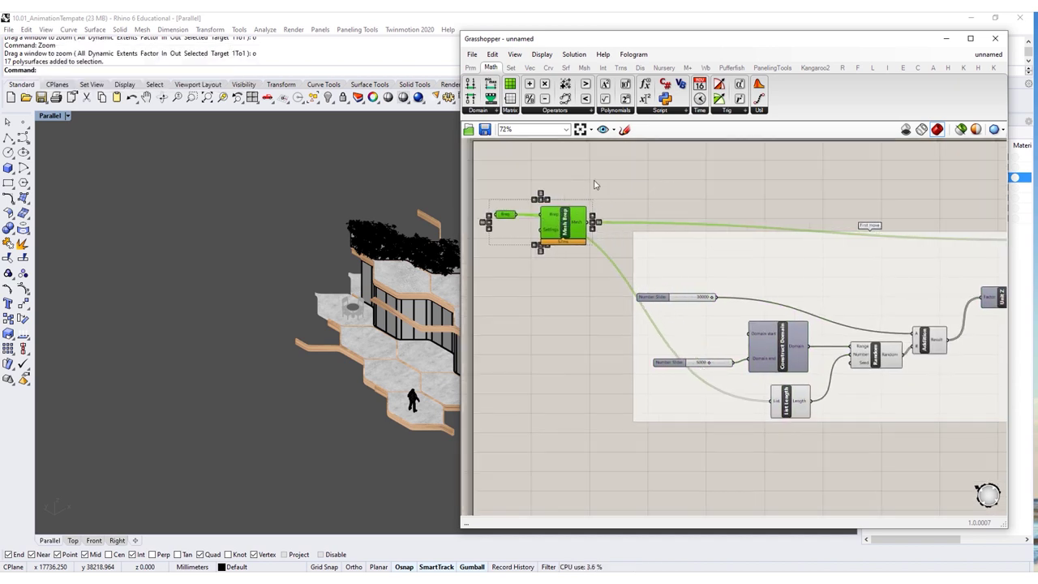
pyautogui.rightClick(585, 177)
pyautogui.press('Escape')
pyautogui.rightClick(530, 214)
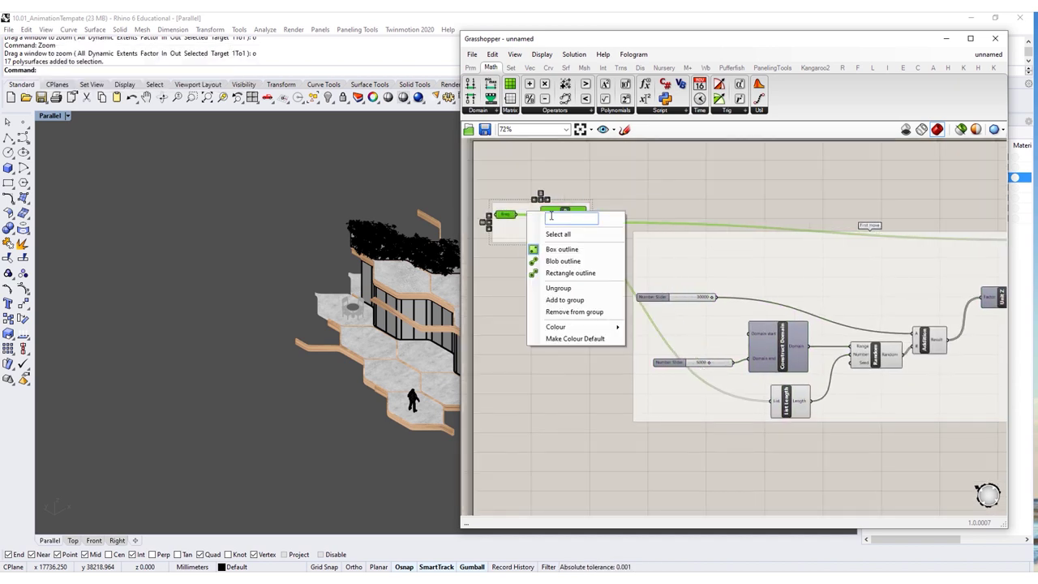
pyautogui.write('B')
pyautogui.press('capslock')
pyautogui.write('a')
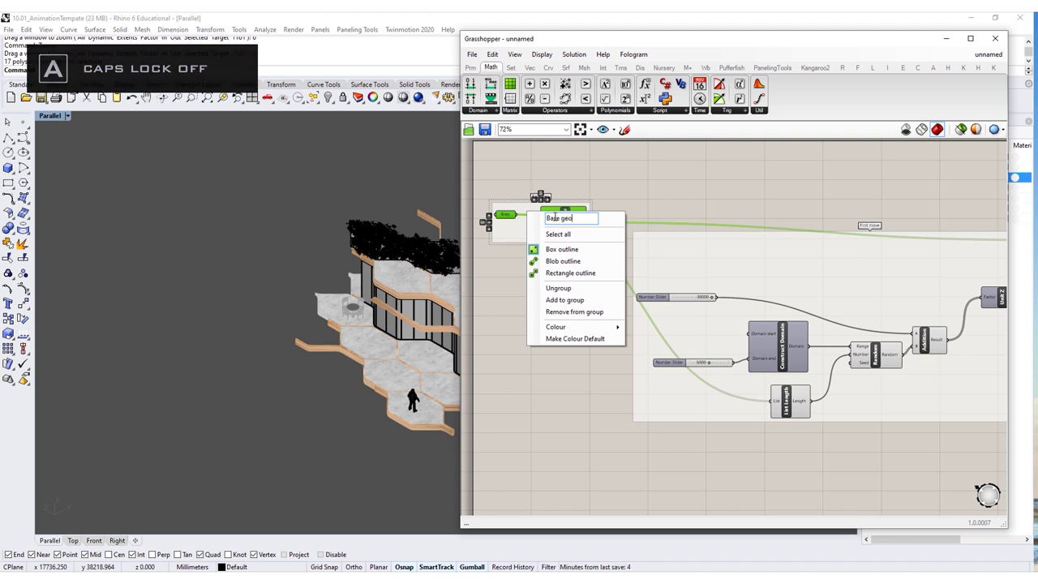
pyautogui.write('se geo')
pyautogui.press('Return')
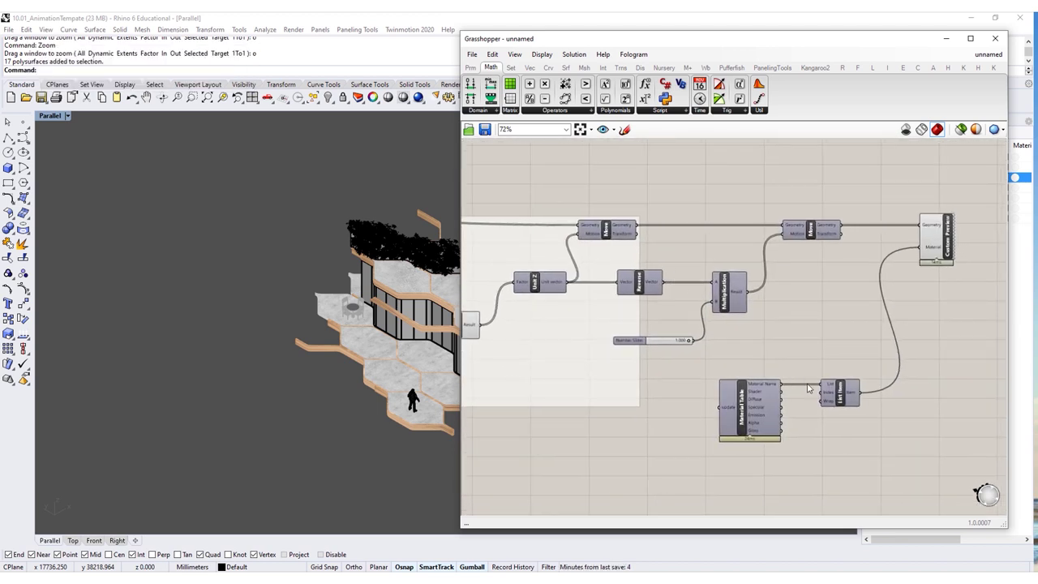
# - Group the Material Table and List Item components and name the group "Materials"
pyautogui.moveTo(902, 371); pyautogui.dragTo(695, 457)
pyautogui.rightClick(782, 307)
pyautogui.click(834, 389)
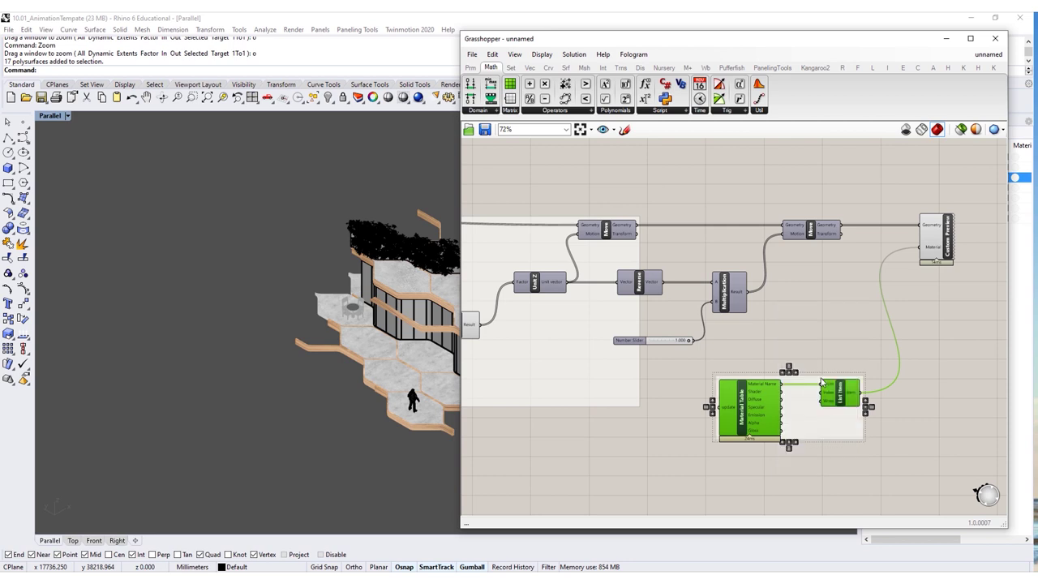
pyautogui.rightClick(807, 390)
pyautogui.press('capslock')
pyautogui.press('capslock')
pyautogui.write('M')
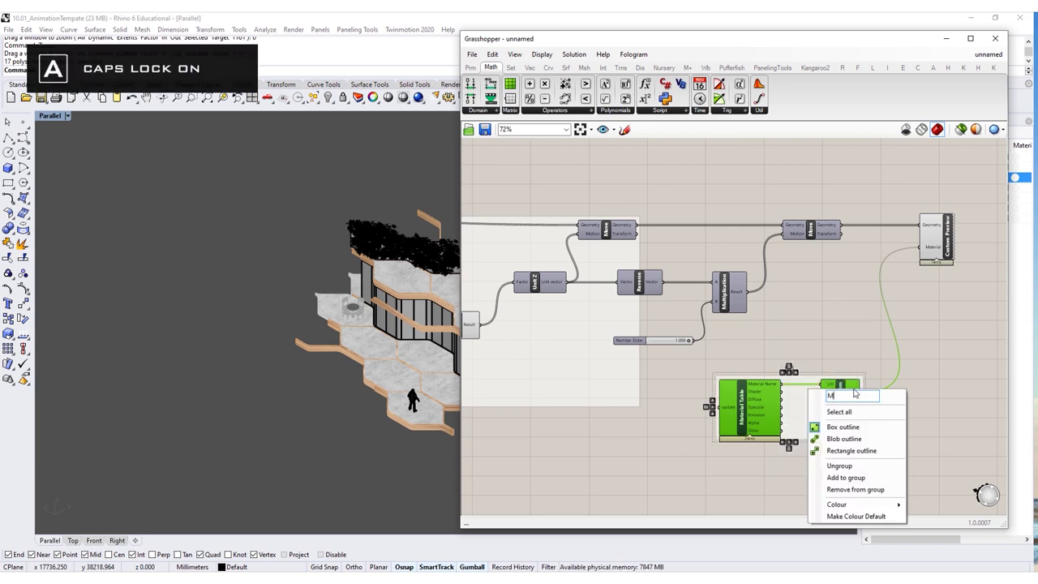
pyautogui.press('capslock')
pyautogui.write('aterials')
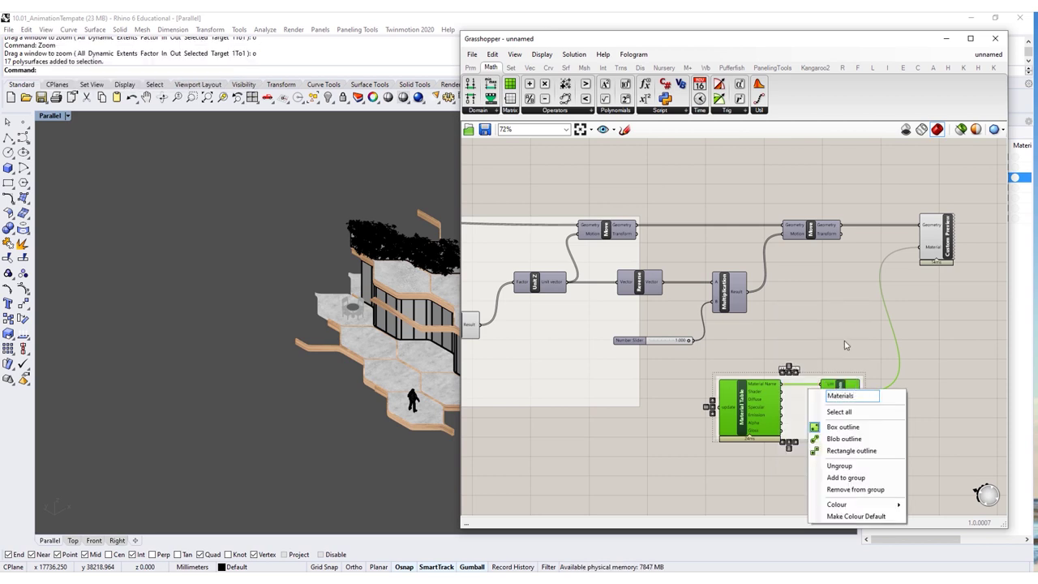
pyautogui.click(859, 178)
# - Shift Reverse, Multiplication, its slider and the second Move clear of the first group, and group them as "Second move"
pyautogui.moveTo(859, 178); pyautogui.dragTo(644, 374)
pyautogui.moveTo(670, 280); pyautogui.dragTo(722, 281)
pyautogui.rightClick(759, 171)
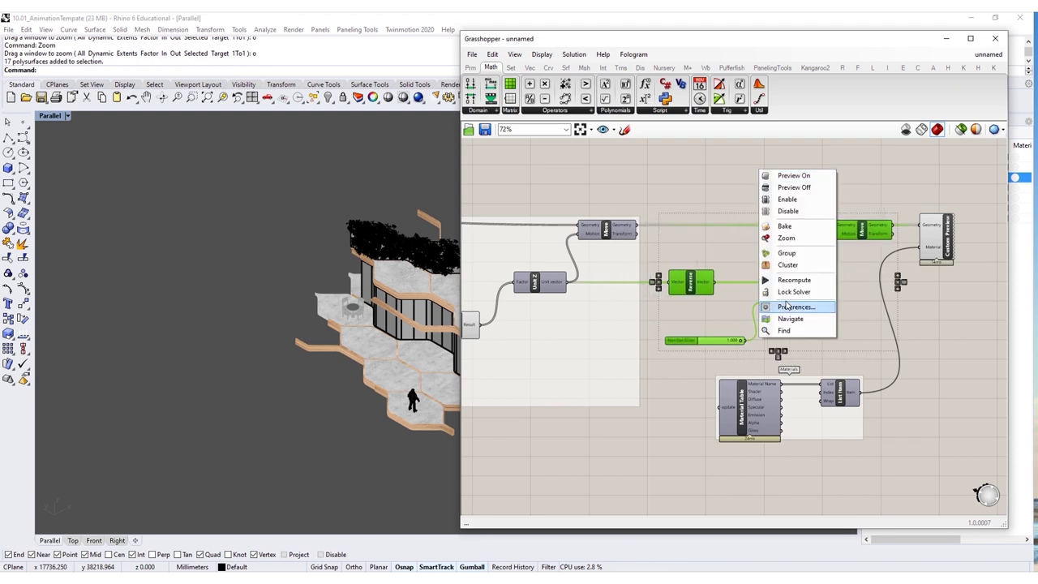
pyautogui.click(787, 253)
pyautogui.rightClick(768, 248)
pyautogui.write('S')
pyautogui.press('capslock')
pyautogui.write('econd')
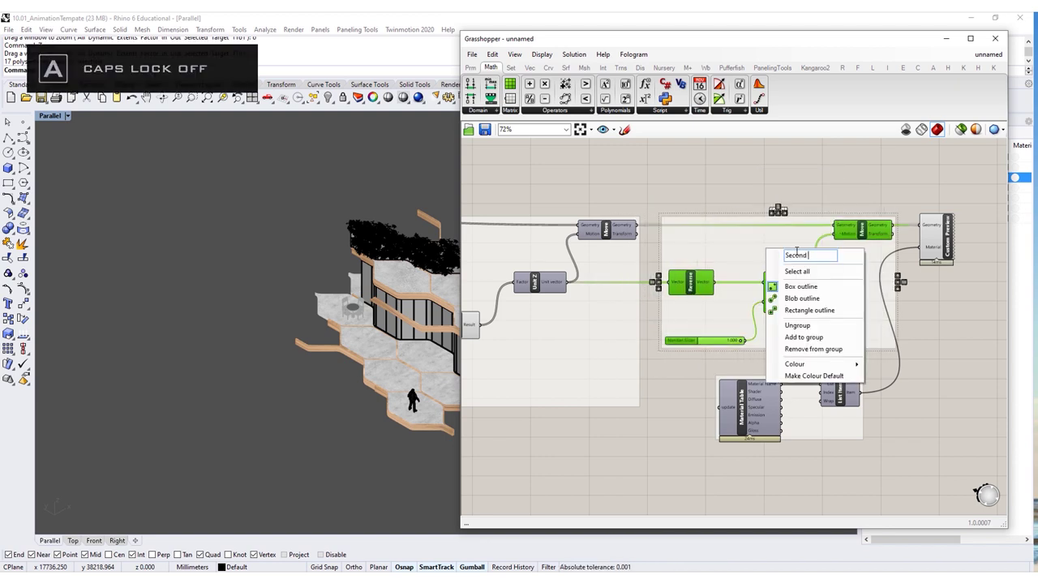
pyautogui.write(' move')
pyautogui.press('Return')
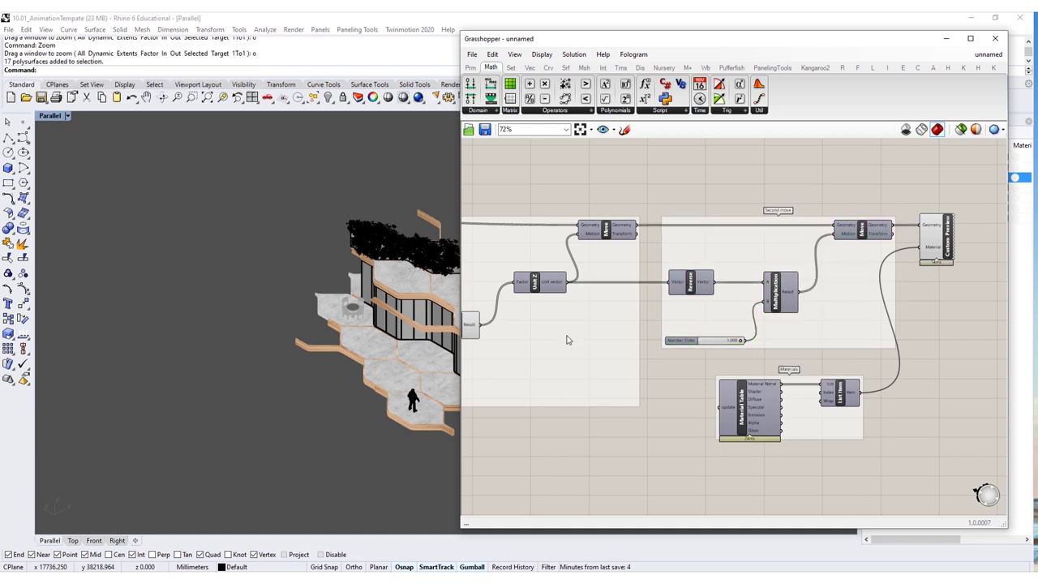
# - Narrow the Grasshopper window to uncover the model and scrub the Multiplication slider to preview the slabs' movement, ending at 1
pyautogui.scroll(4, 694, 344)
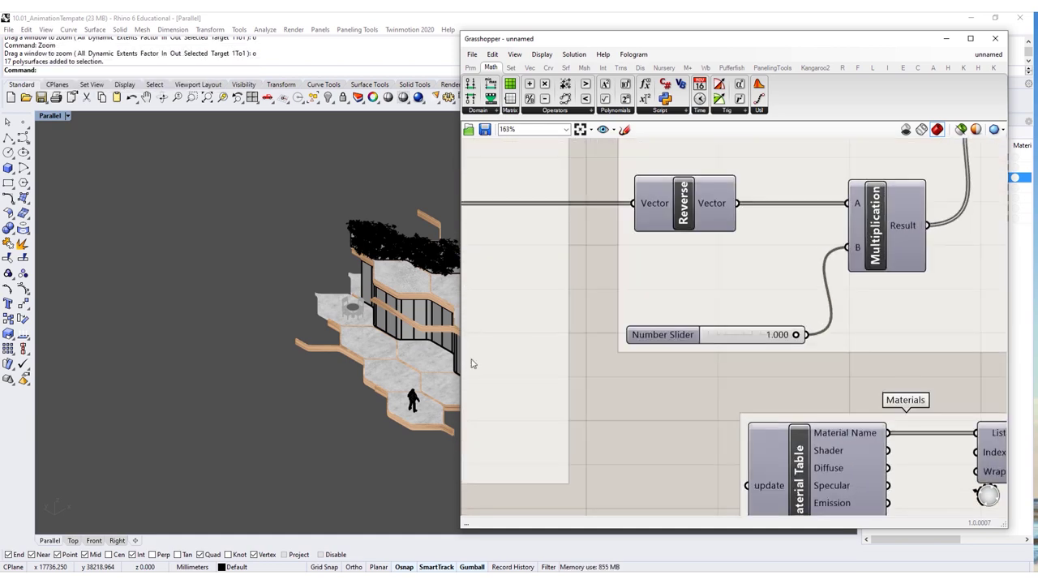
pyautogui.moveTo(459, 372); pyautogui.dragTo(622, 371)
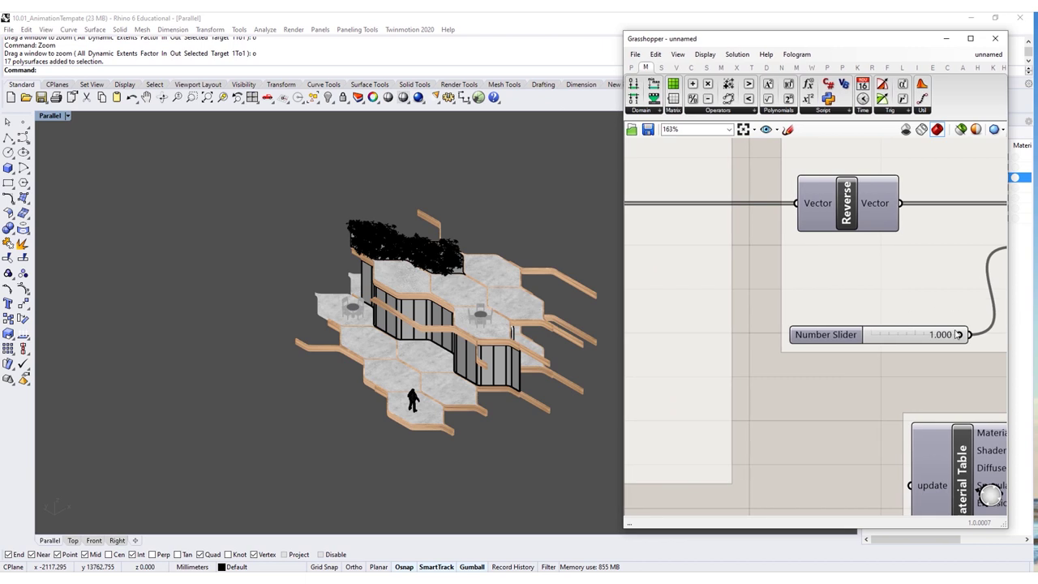
pyautogui.moveTo(960, 336)
pyautogui.mouseDown()
pyautogui.moveTo(865, 332)
pyautogui.moveTo(969, 336)
pyautogui.mouseUp()
pyautogui.scroll(-8, 777, 270)
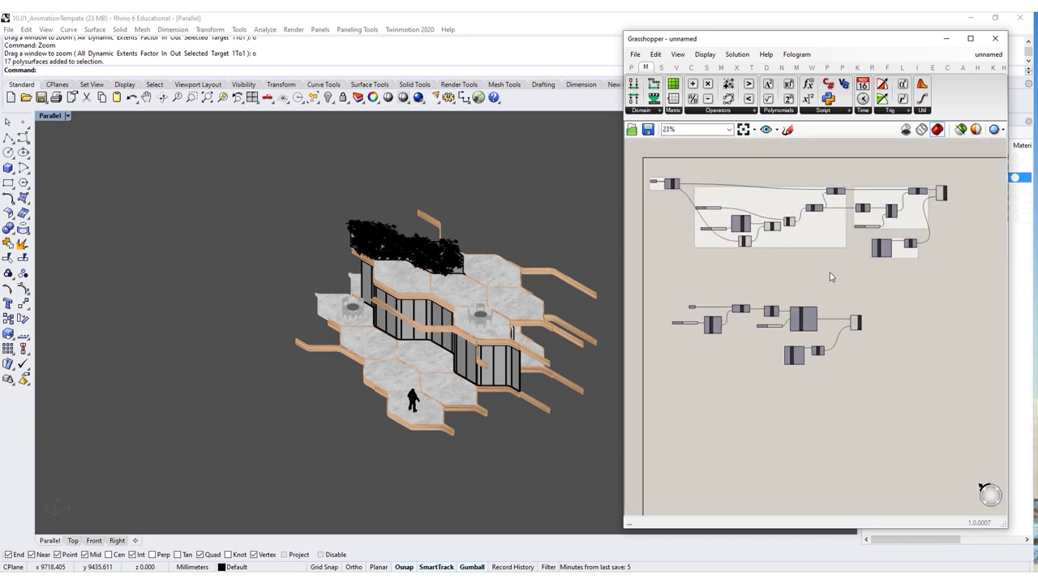
# - Shift all the components of the separate timber growth definition along the canvas to make room at its input end
pyautogui.moveTo(889, 272); pyautogui.dragTo(657, 394)
pyautogui.scroll(2, 785, 322)
pyautogui.moveTo(807, 325); pyautogui.dragTo(943, 326)
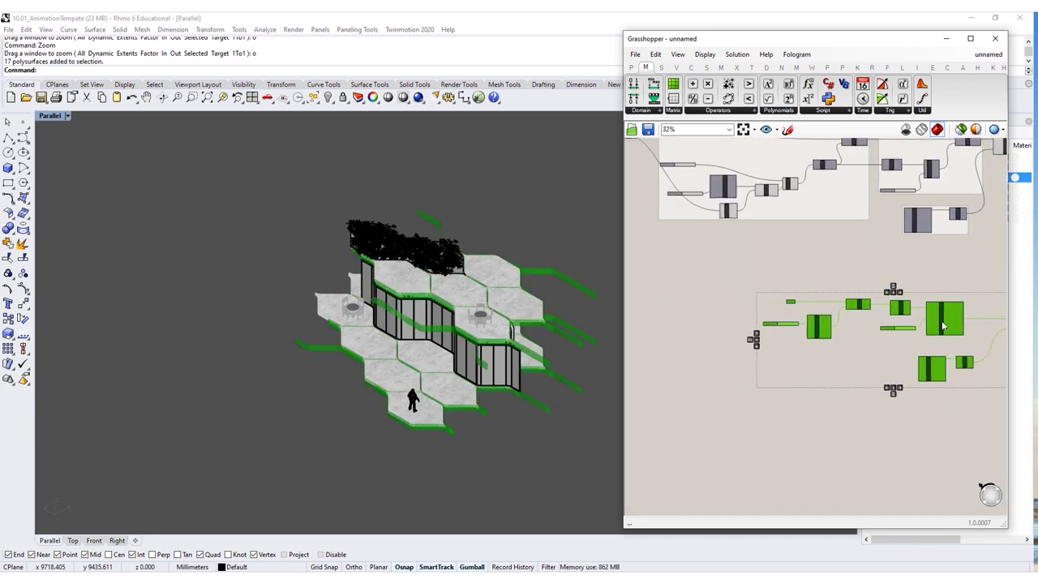
pyautogui.click(811, 268)
# - Wire the Second move group's slider into Construct Domain²'s U max and delete the slider that previously fed it
pyautogui.scroll(5, 799, 365)
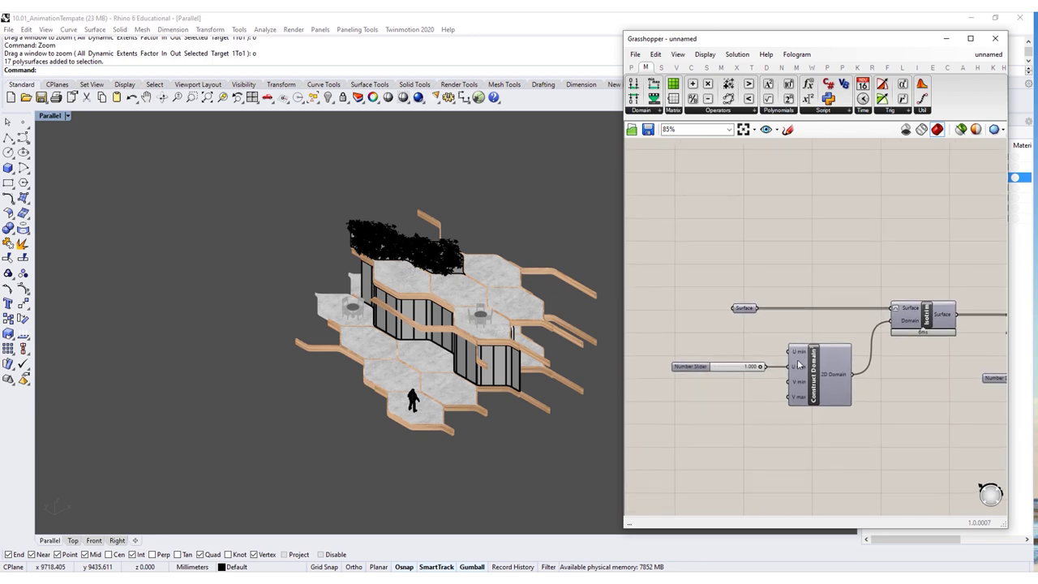
pyautogui.scroll(-4, 819, 340)
pyautogui.scroll(4, 881, 208)
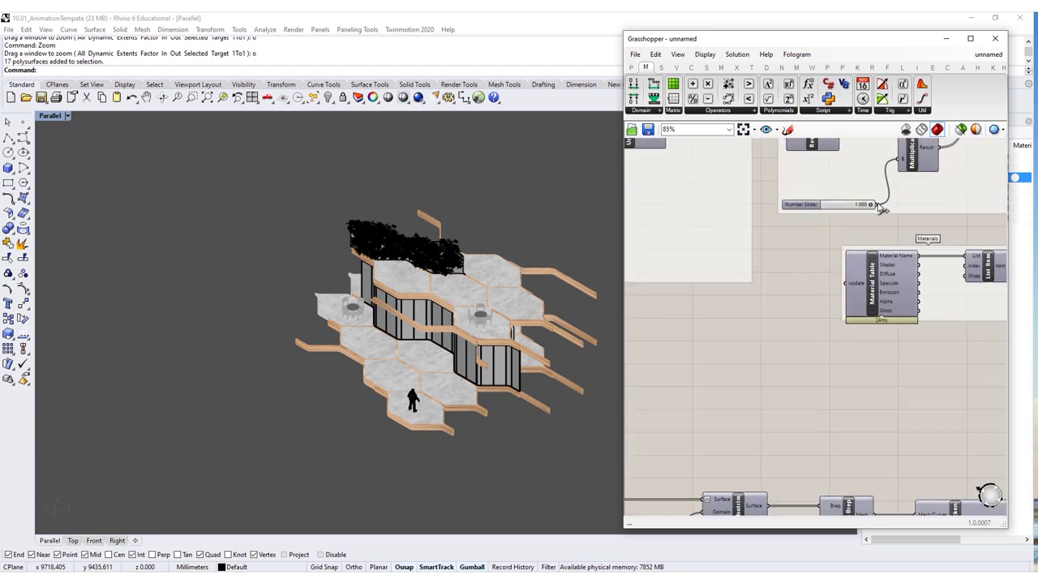
pyautogui.scroll(-3, 881, 208)
pyautogui.scroll(5, 719, 436)
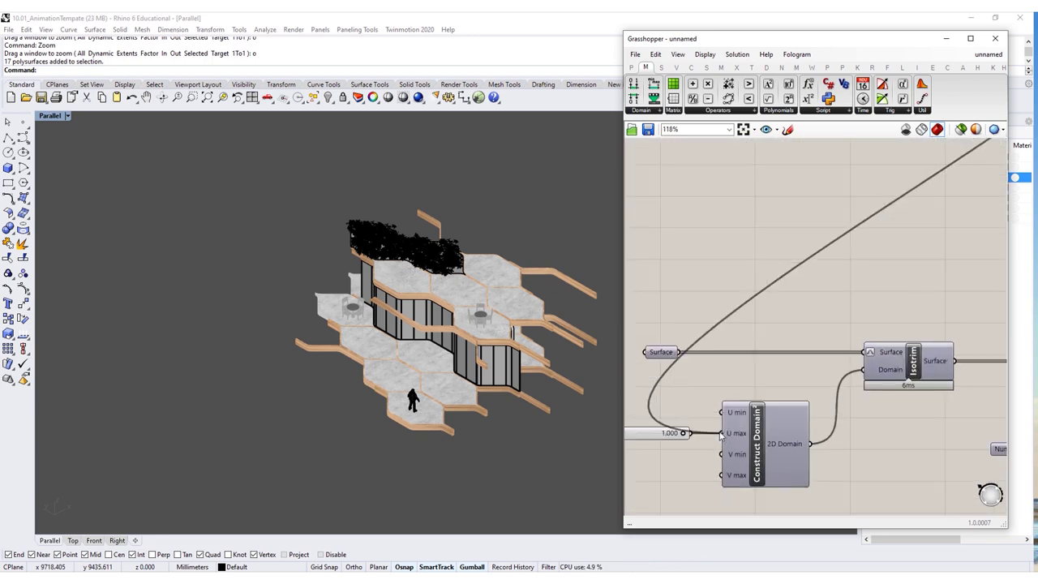
pyautogui.moveTo(661, 470); pyautogui.dragTo(777, 442, button='right')
pyautogui.moveTo(801, 430); pyautogui.dragTo(699, 369)
pyautogui.press('Delete')
# - Remove the shared slider from the Second move group and place it between the slab and timber definitions, ahead of the Surface component
pyautogui.moveTo(844, 184); pyautogui.dragTo(779, 267, button='right')
pyautogui.scroll(-1, 734, 351)
pyautogui.click(714, 255)
pyautogui.rightClick(758, 229)
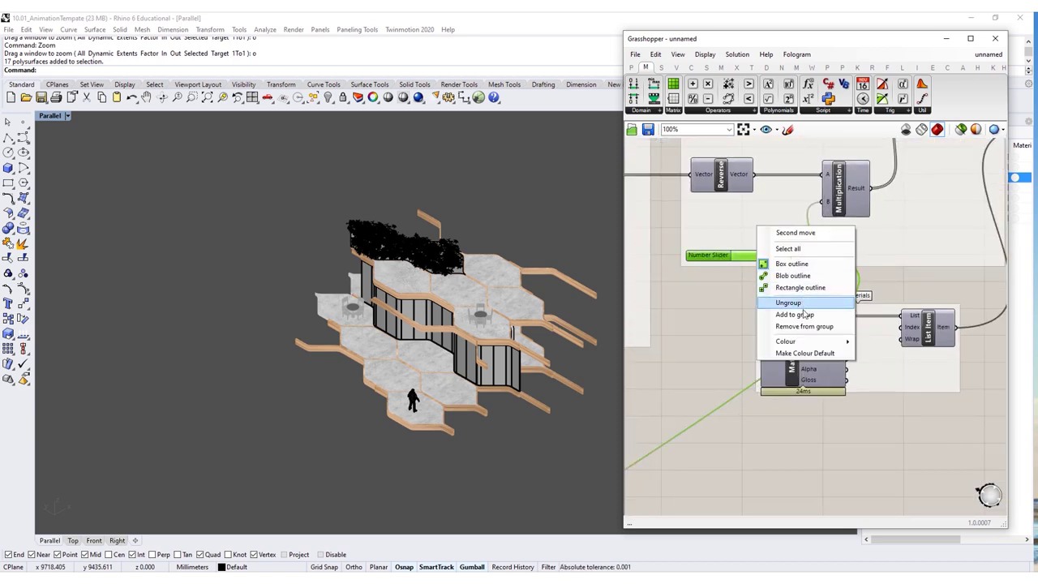
pyautogui.click(805, 326)
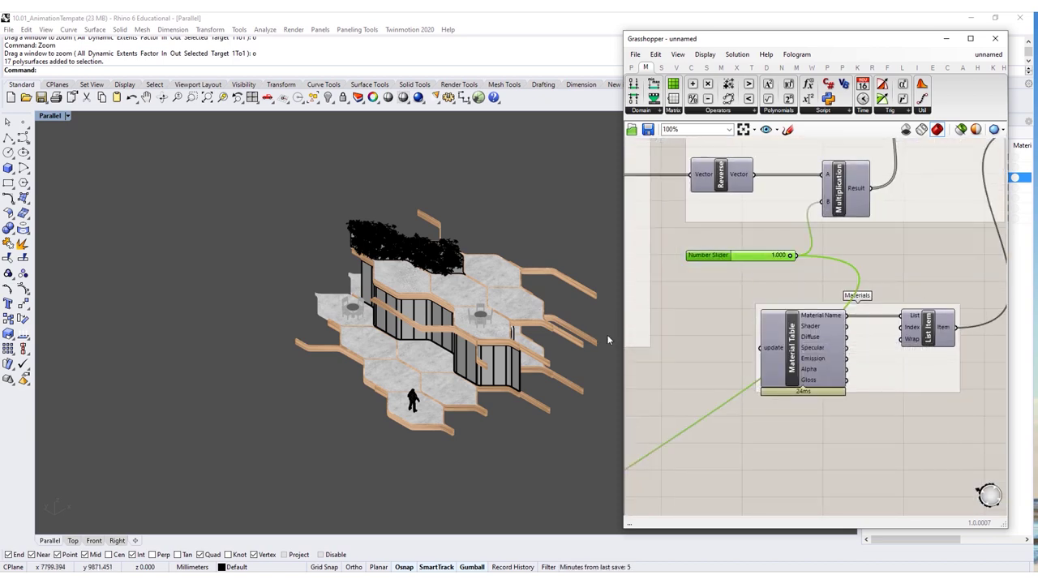
pyautogui.moveTo(622, 340); pyautogui.dragTo(225, 343)
pyautogui.scroll(-3, 785, 246)
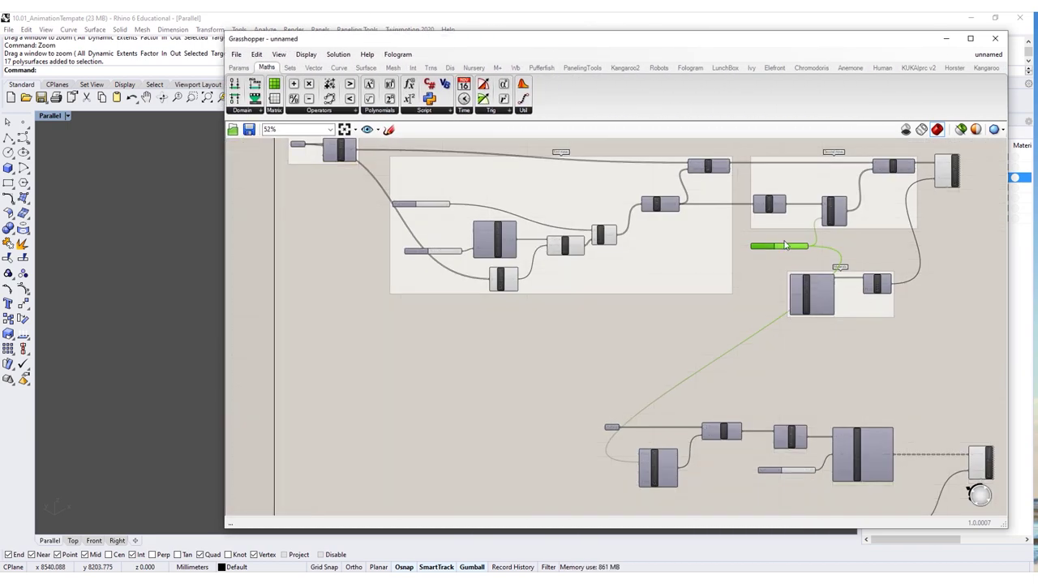
pyautogui.moveTo(762, 249); pyautogui.dragTo(500, 394)
pyautogui.scroll(-1, 673, 283)
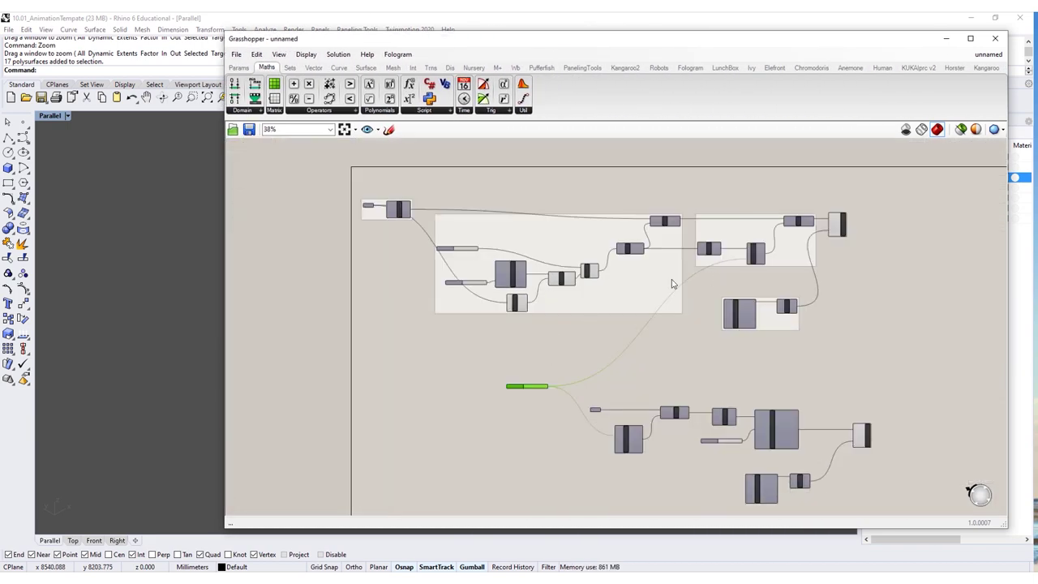
# - Put the shared slider in its own group with a red colour and a blob outline
pyautogui.scroll(1, 521, 255)
pyautogui.scroll(2, 521, 256)
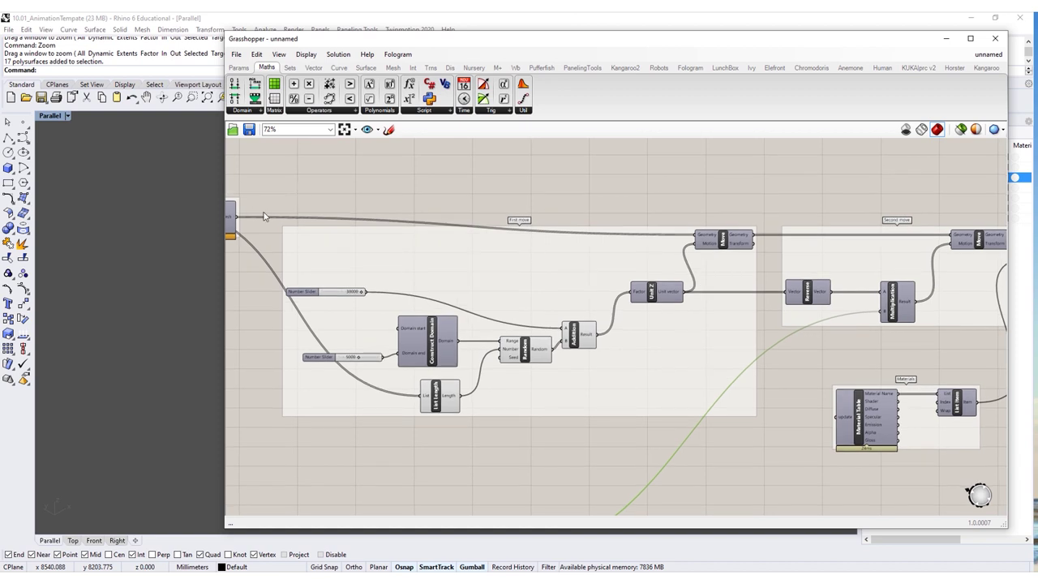
pyautogui.scroll(-1, 719, 364)
pyautogui.scroll(1, 498, 362)
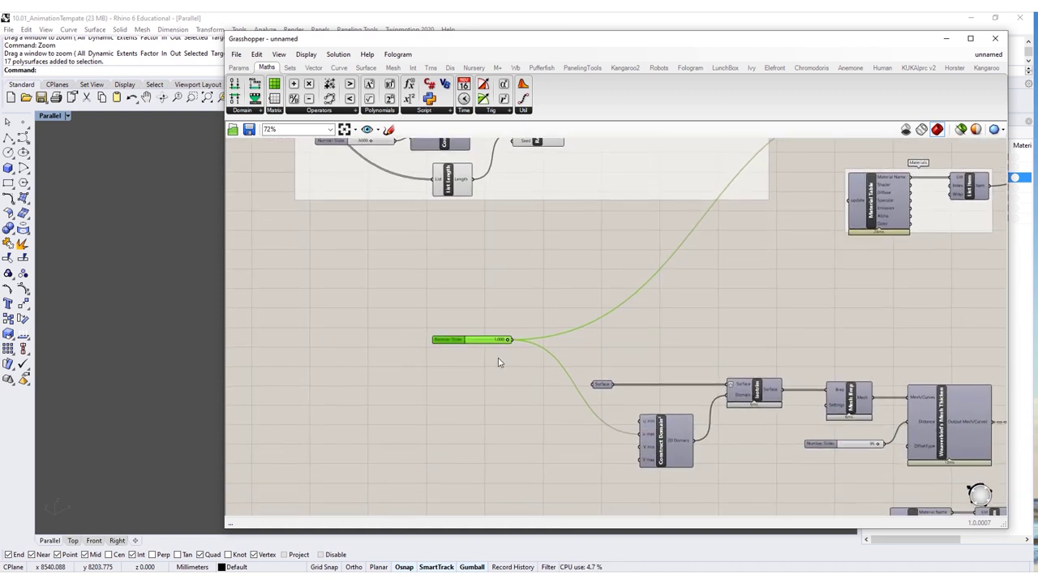
pyautogui.rightClick(482, 315)
pyautogui.click(492, 341)
pyautogui.rightClick(490, 340)
pyautogui.moveTo(557, 453)
pyautogui.click(610, 433)
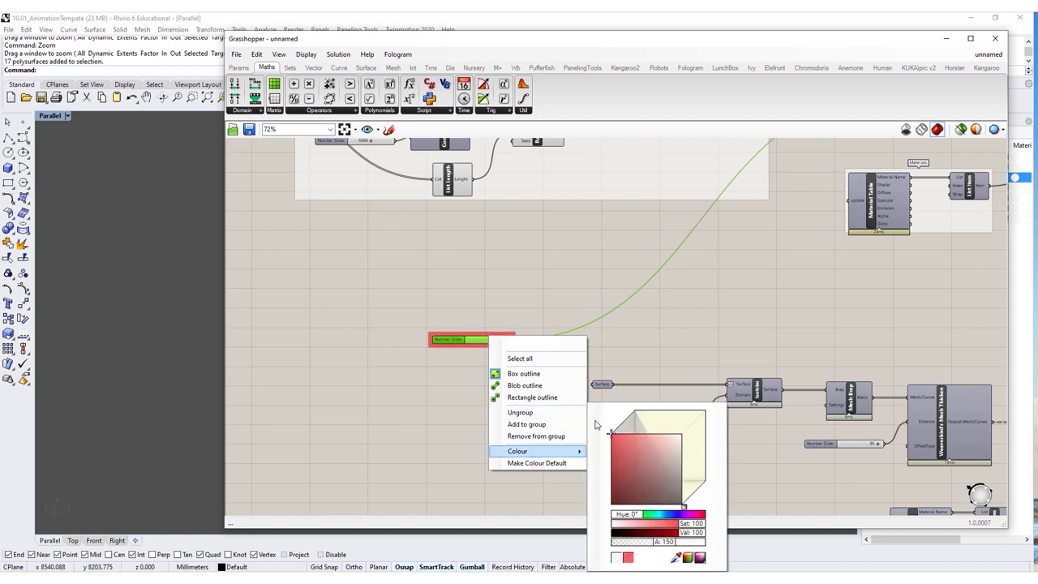
pyautogui.click(537, 385)
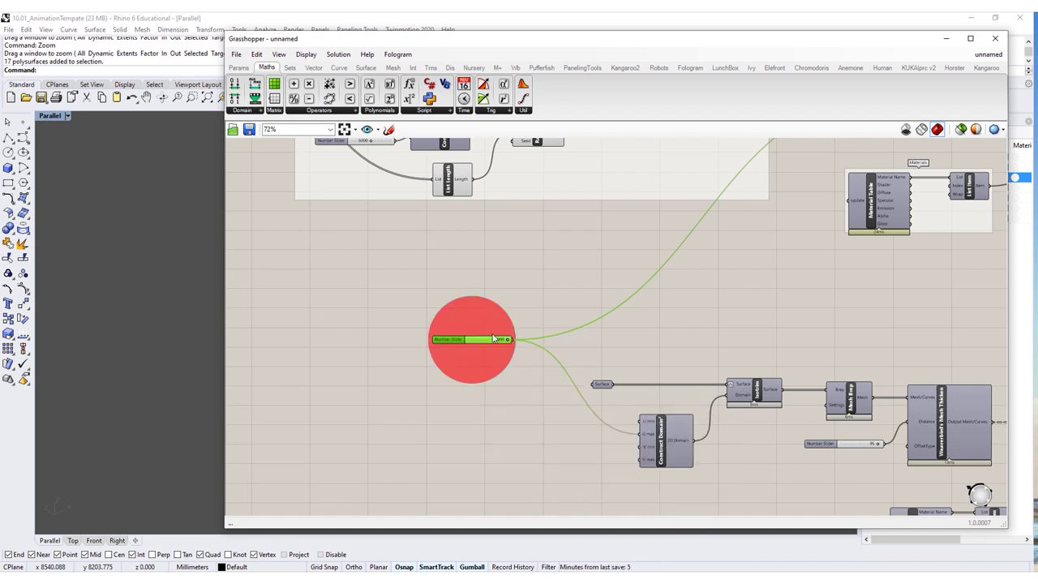
# - Name the red slider group "Animater"
pyautogui.rightClick(471, 317)
pyautogui.press('capslock')
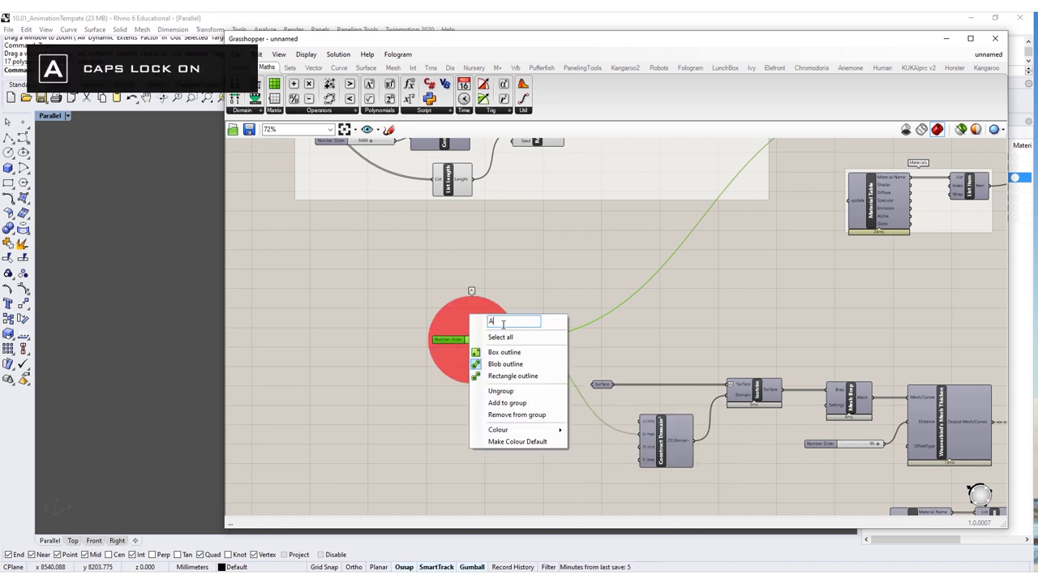
pyautogui.write('A')
pyautogui.press('capslock')
pyautogui.write('nimater')
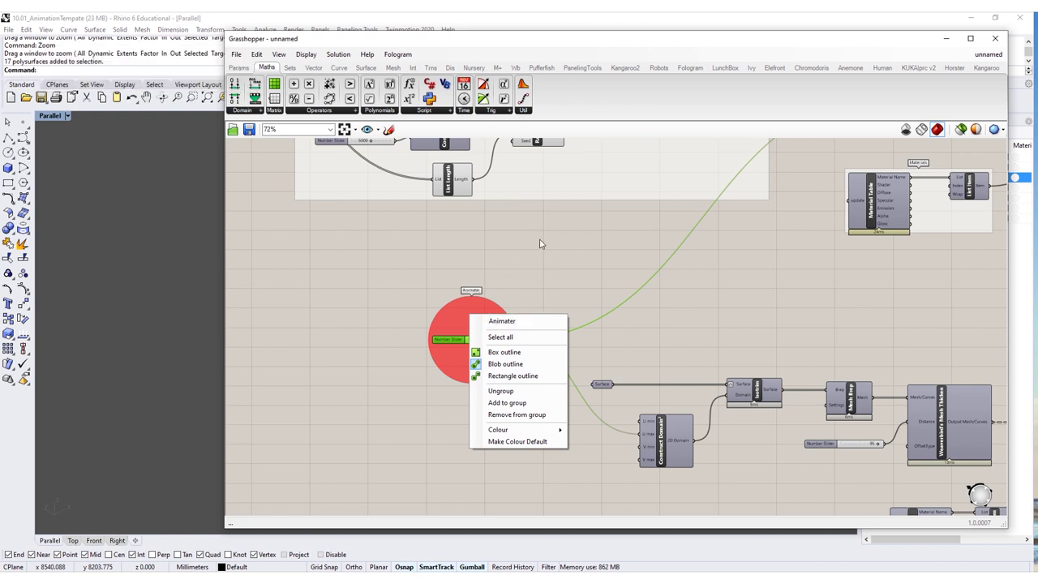
pyautogui.click(541, 241)
# - Narrow the Grasshopper window to uncover the model and set the Parallel viewport's display mode to Rendered
pyautogui.moveTo(223, 303); pyautogui.dragTo(492, 304)
pyautogui.click(46, 30)
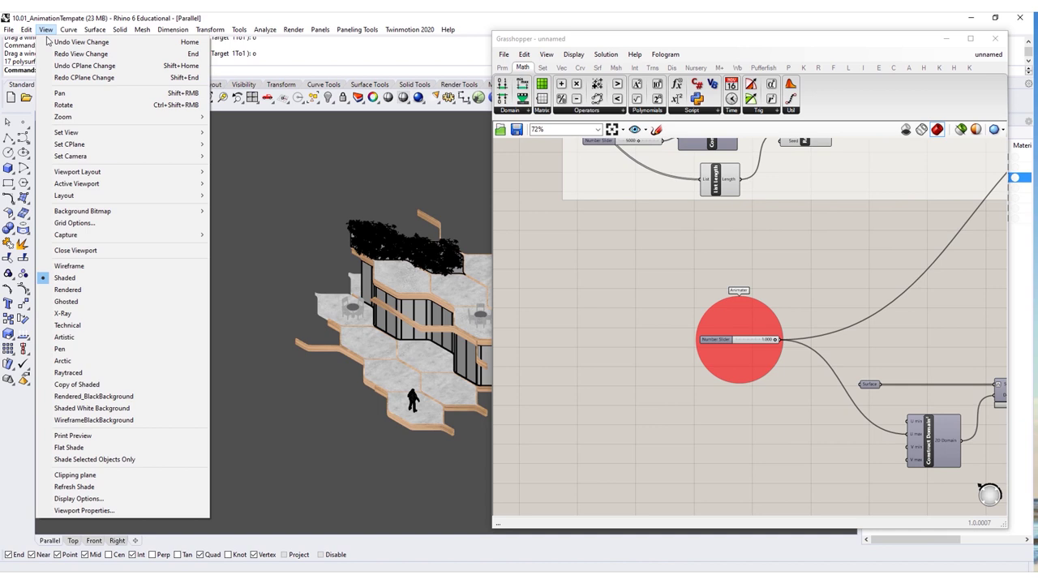
pyautogui.click(95, 292)
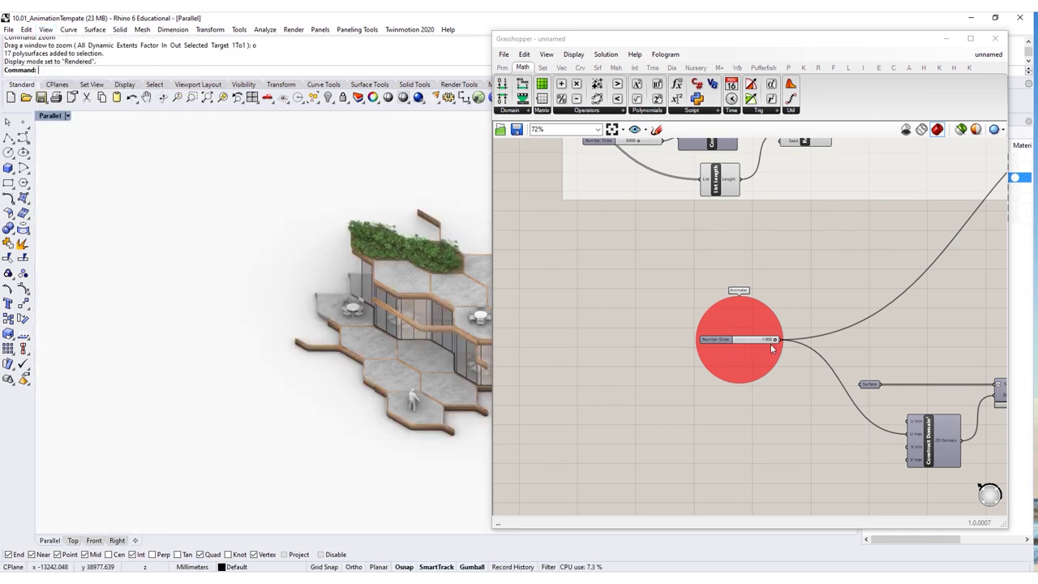
# - Set the Animater slider to 0 and narrow the Grasshopper window until the whole model is uncovered
pyautogui.doubleClick(774, 340)
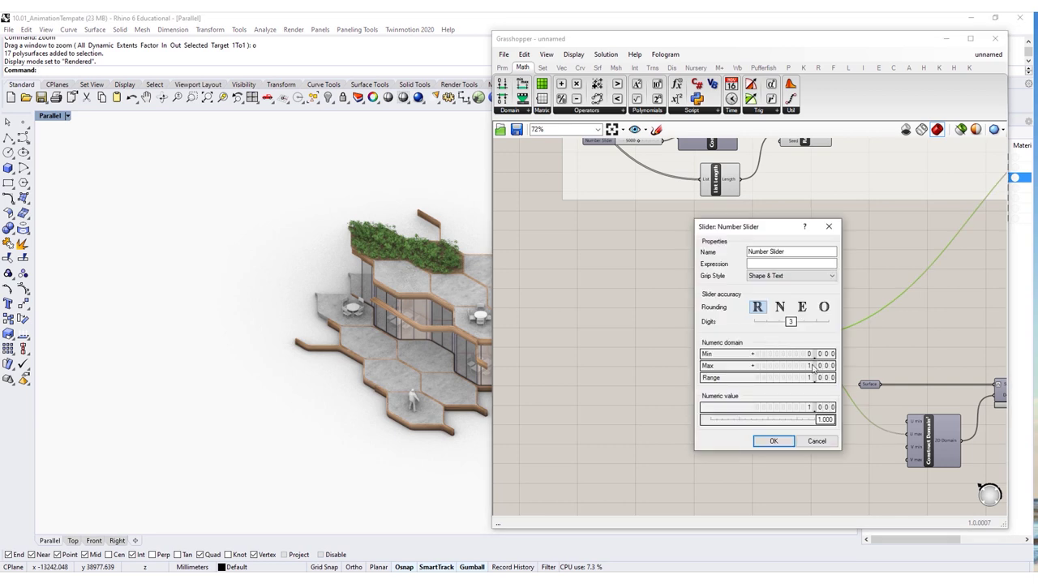
pyautogui.click(773, 440)
pyautogui.scroll(3, 729, 345)
pyautogui.doubleClick(754, 345)
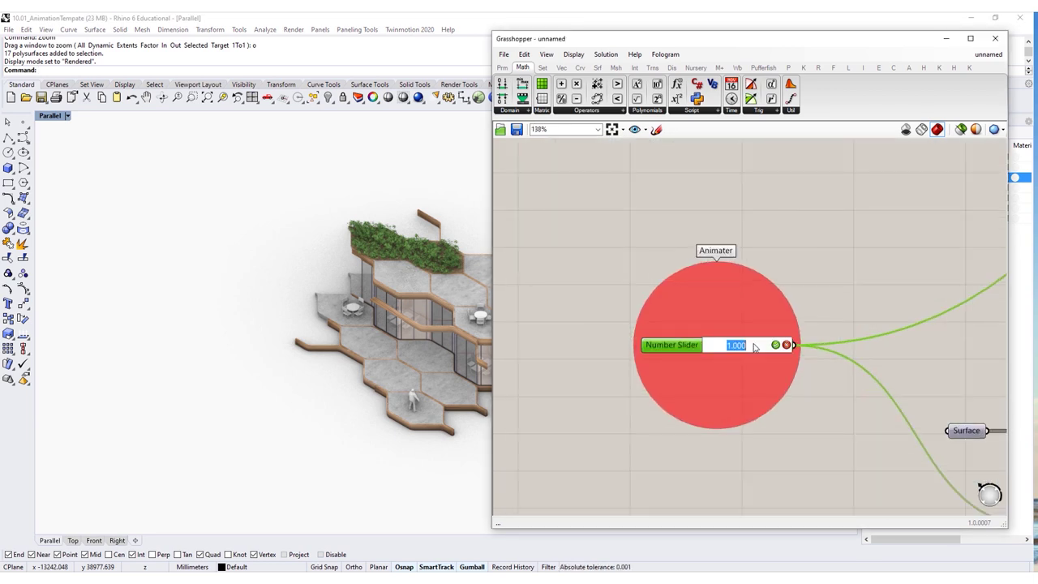
pyautogui.write('0')
pyautogui.press('Return')
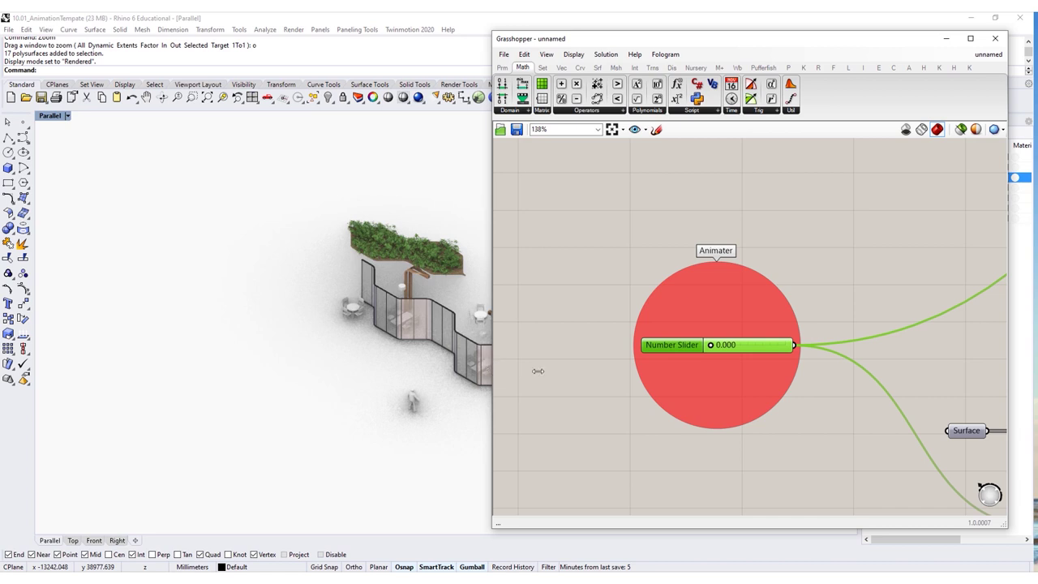
pyautogui.moveTo(538, 371); pyautogui.dragTo(602, 365)
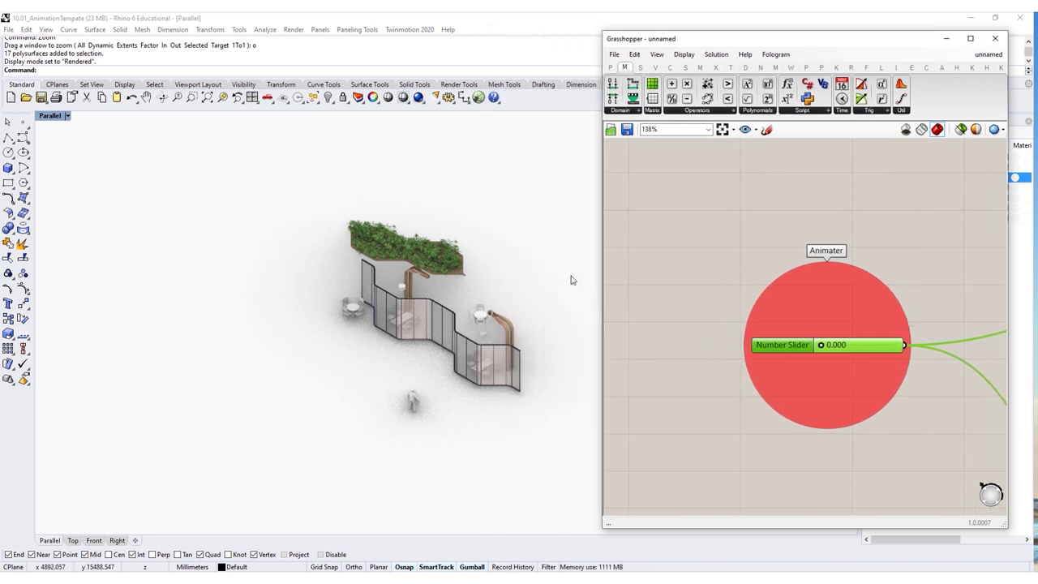
# - Open the Animater slider's animation controls and browse to the Animation folder in Documents for the frame output
pyautogui.rightClick(776, 345)
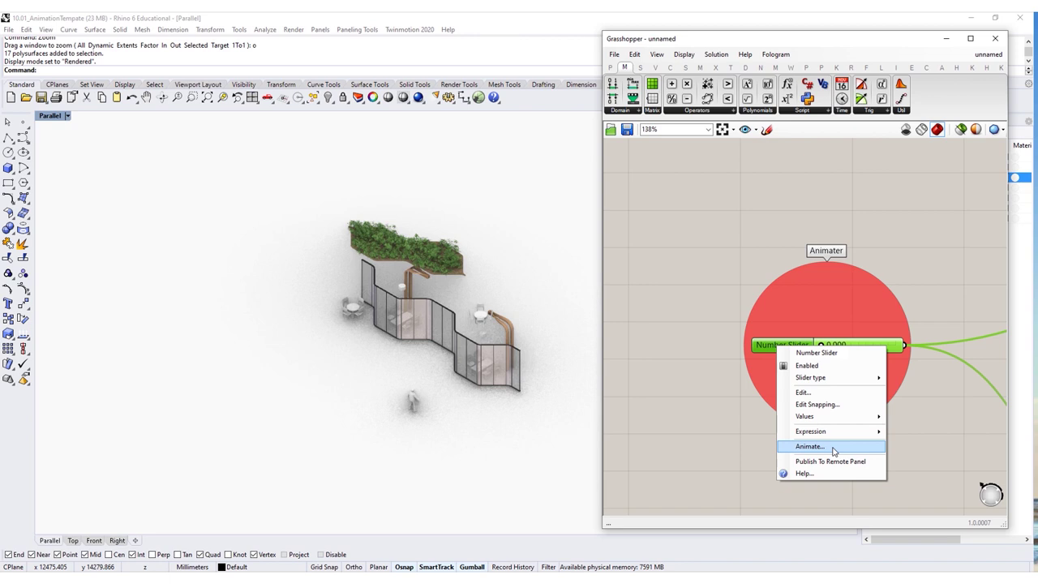
pyautogui.click(833, 450)
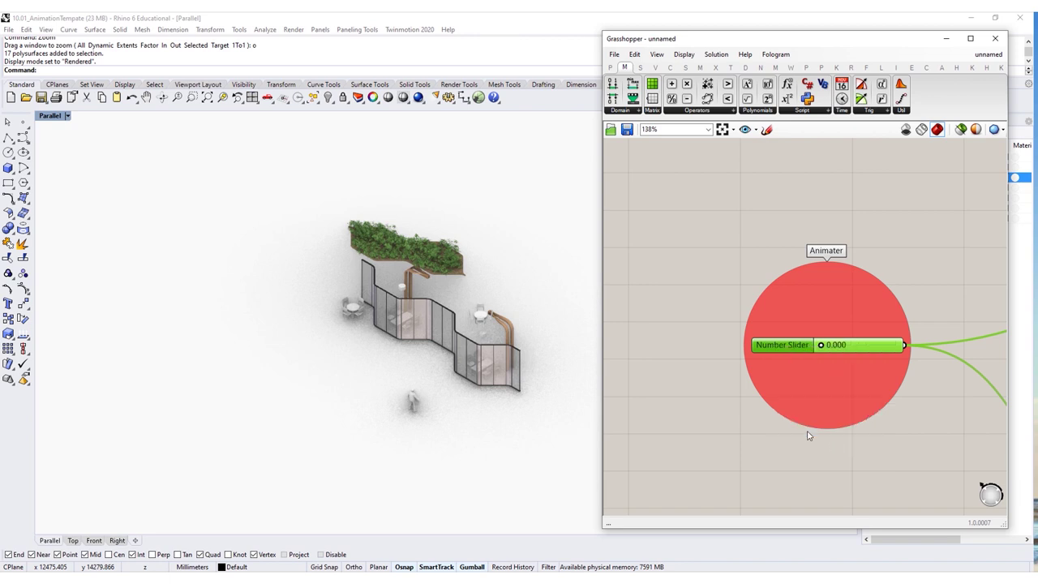
pyautogui.moveTo(730, 197); pyautogui.dragTo(644, 110)
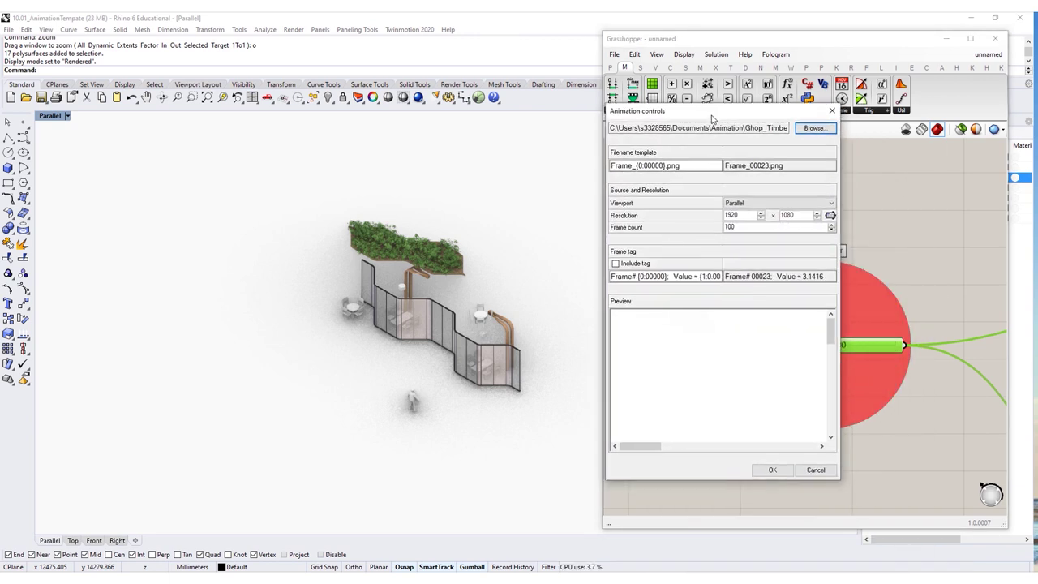
pyautogui.click(815, 128)
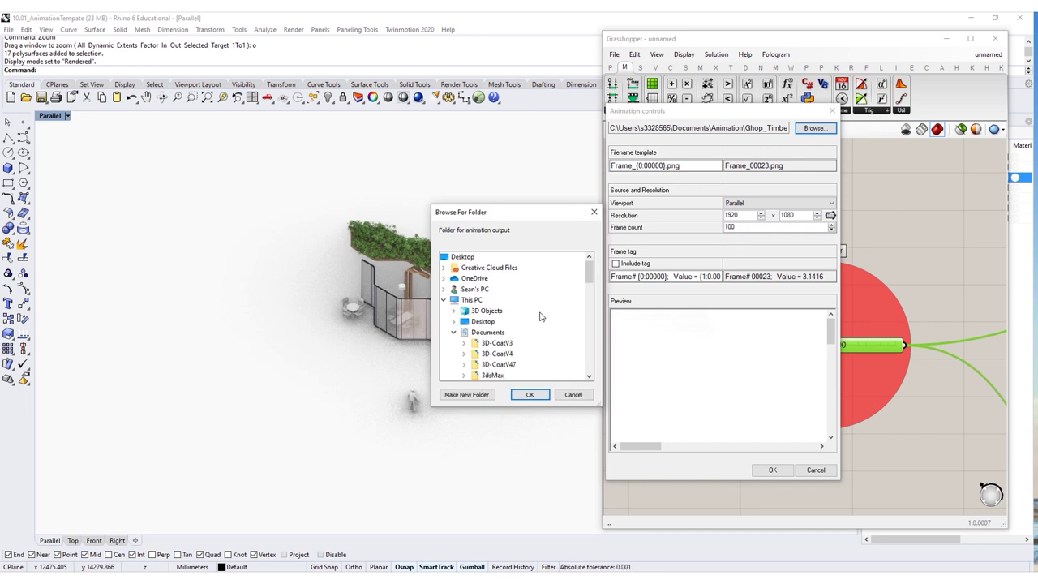
pyautogui.scroll(-3, 502, 332)
pyautogui.doubleClick(496, 332)
pyautogui.scroll(2, 507, 356)
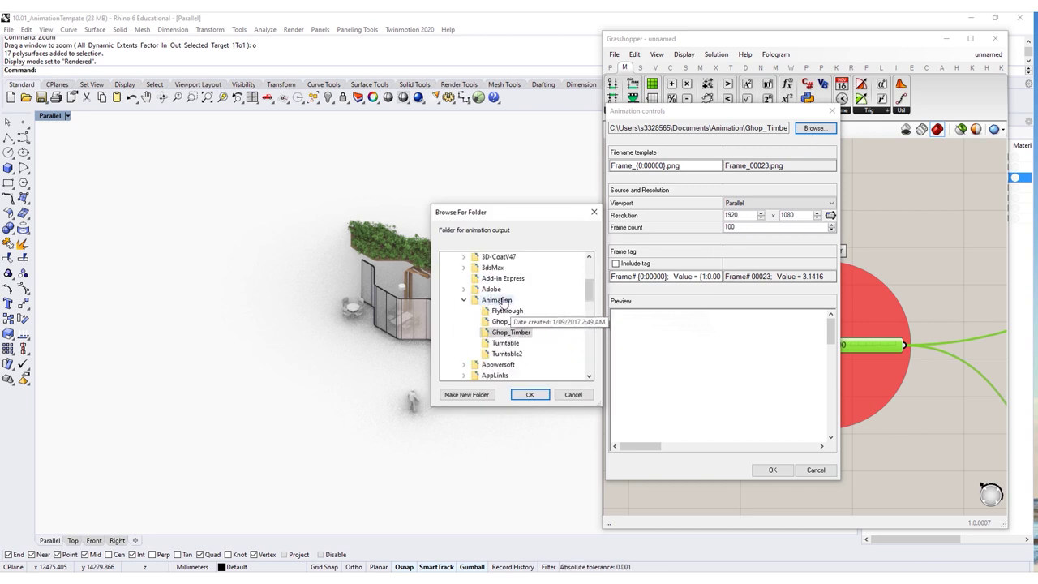
# - Create a Ghop_Combined folder inside Animation as the frame output folder and start rendering the animation
pyautogui.click(466, 394)
pyautogui.press('capslock')
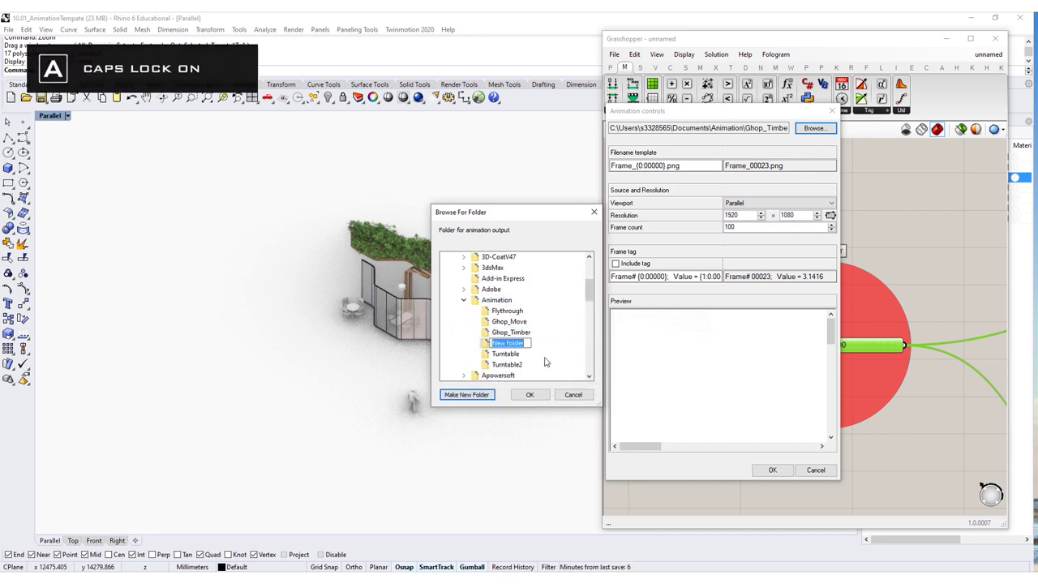
pyautogui.write('GH')
pyautogui.press('capslock')
pyautogui.write('op_Combined')
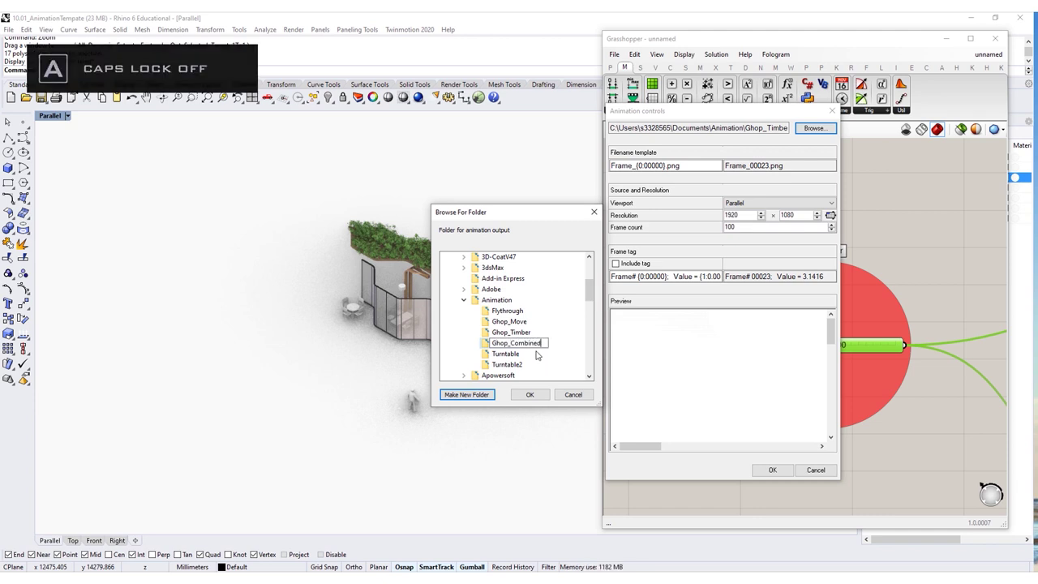
pyautogui.press('Escape')
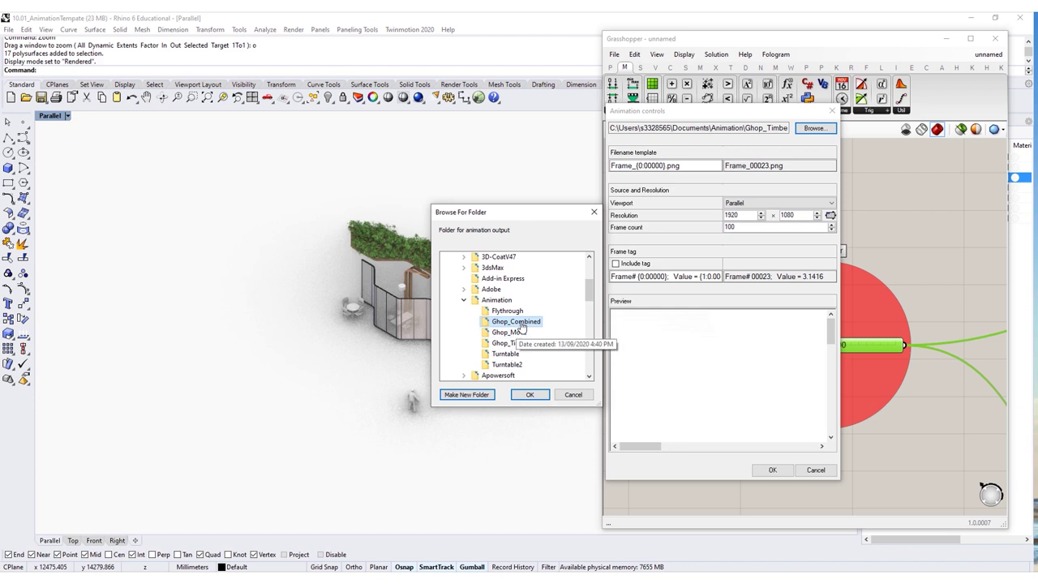
pyautogui.click(530, 395)
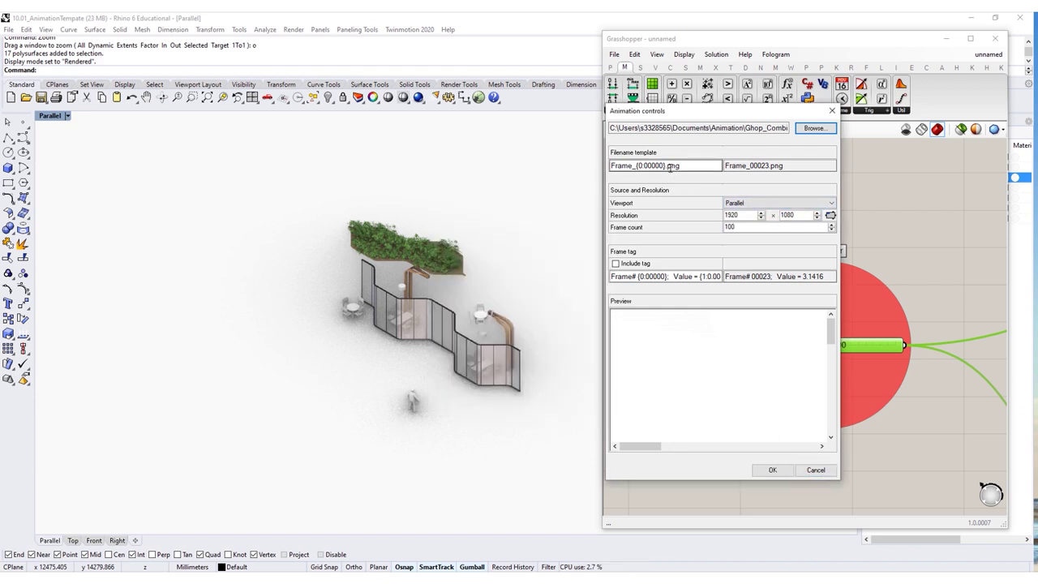
pyautogui.click(777, 471)
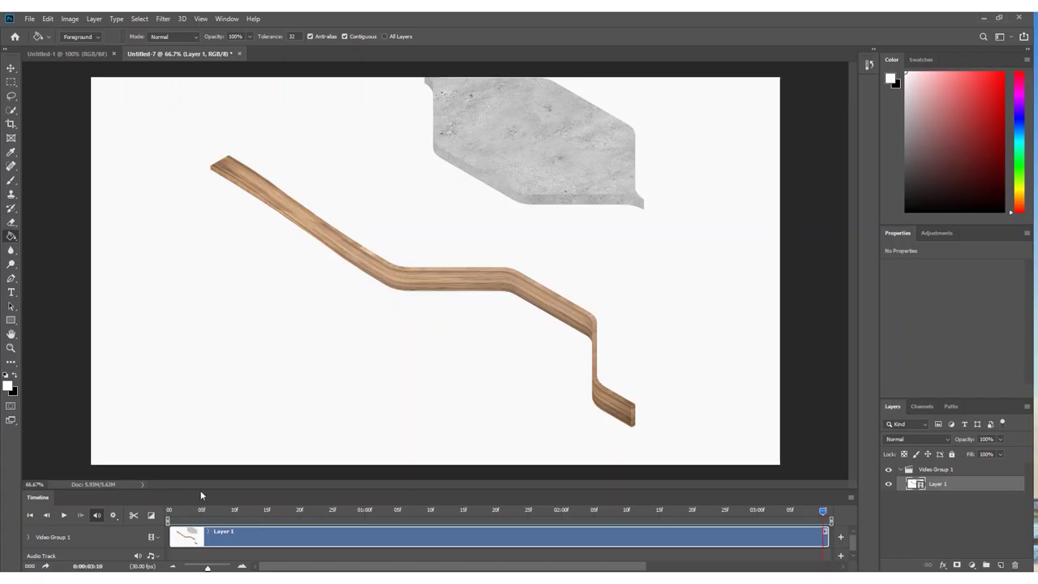
# - In Photoshop, open Frame_00000 from the Ghop_Combined folder as an image sequence at 30 fps
pyautogui.click(28, 18)
pyautogui.click(49, 39)
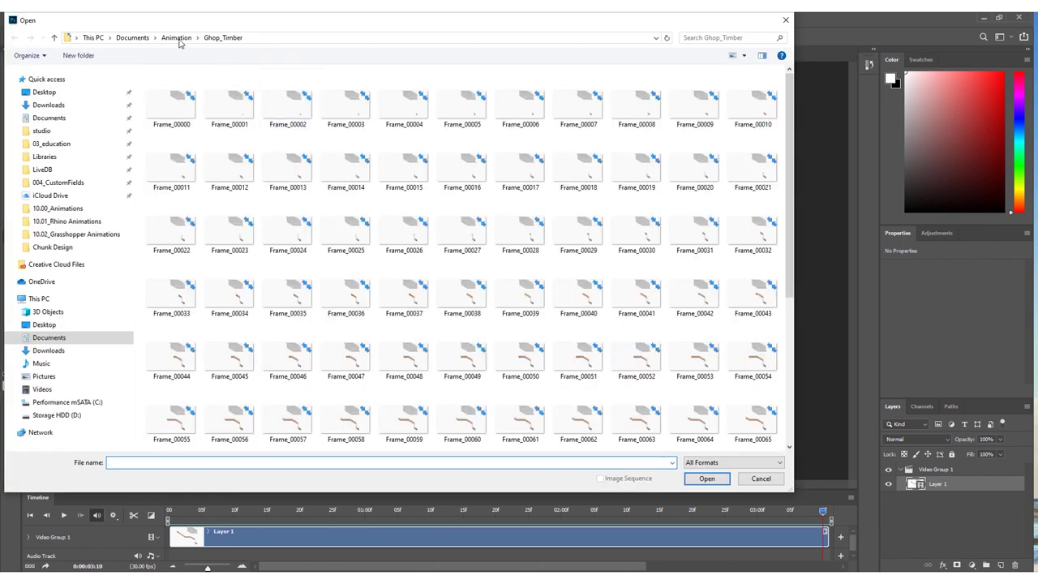
pyautogui.click(176, 38)
pyautogui.click(196, 100)
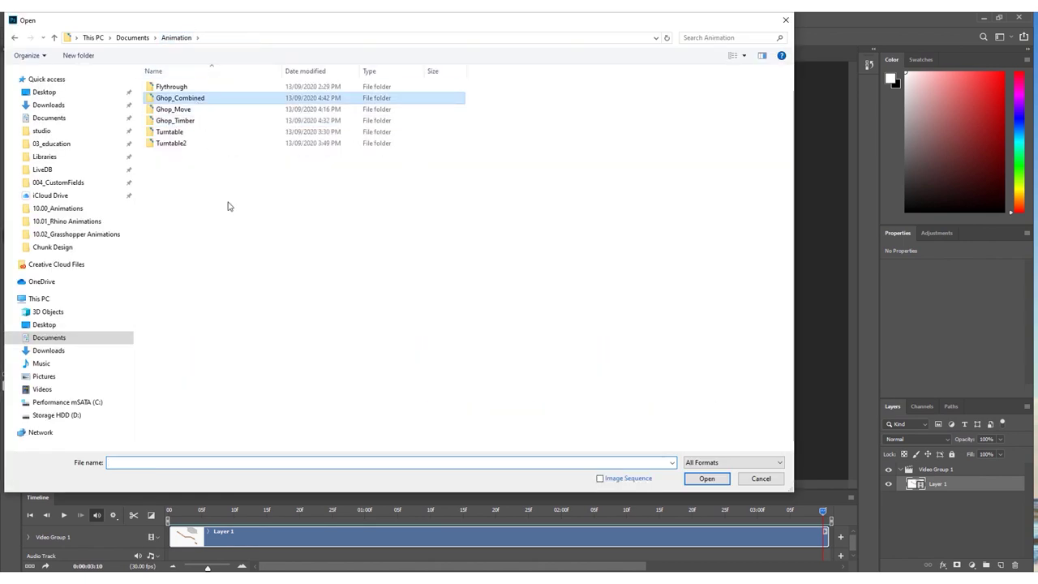
pyautogui.doubleClick(180, 98)
pyautogui.click(171, 102)
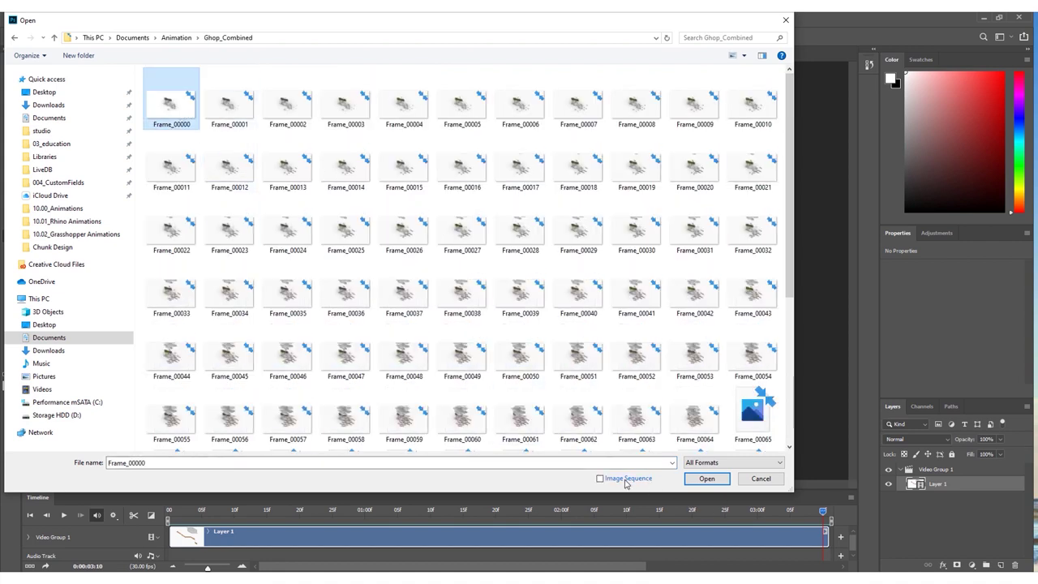
pyautogui.click(625, 479)
pyautogui.click(706, 479)
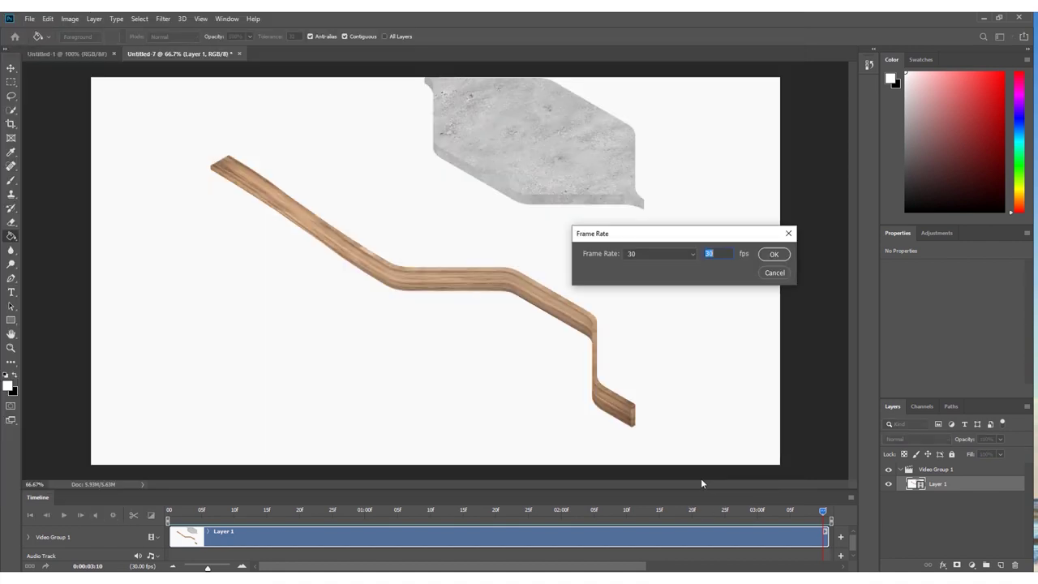
pyautogui.click(775, 255)
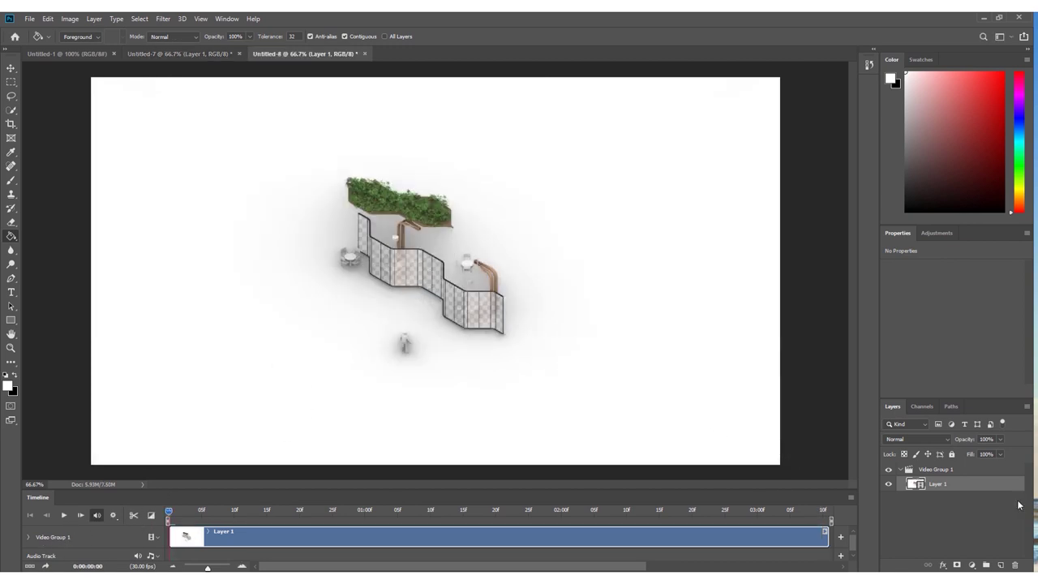
# - Add a new layer beneath Video Group 1 and try to fill it with white, with the group hidden
pyautogui.click(1001, 566)
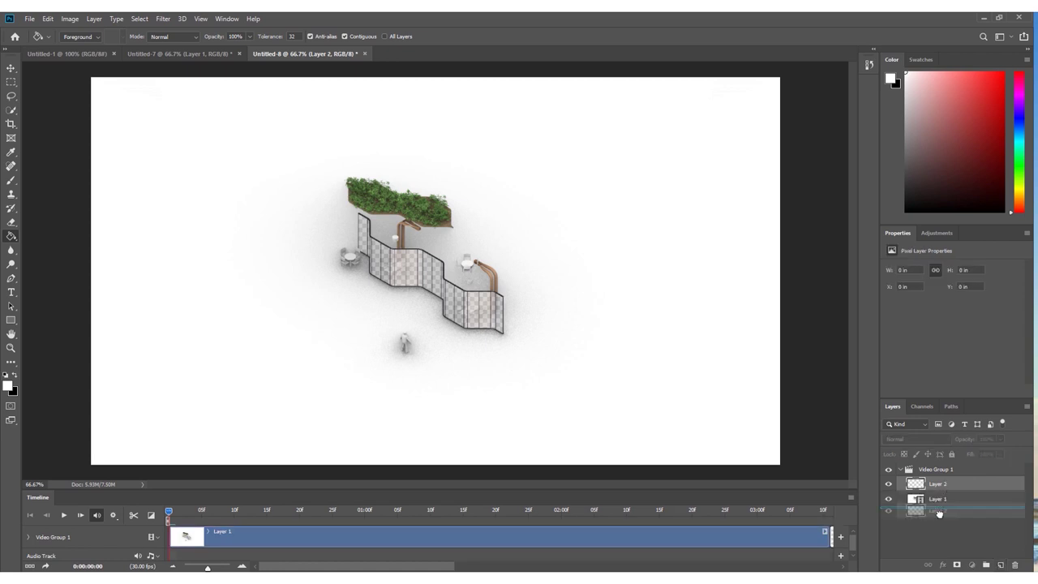
pyautogui.click(216, 351)
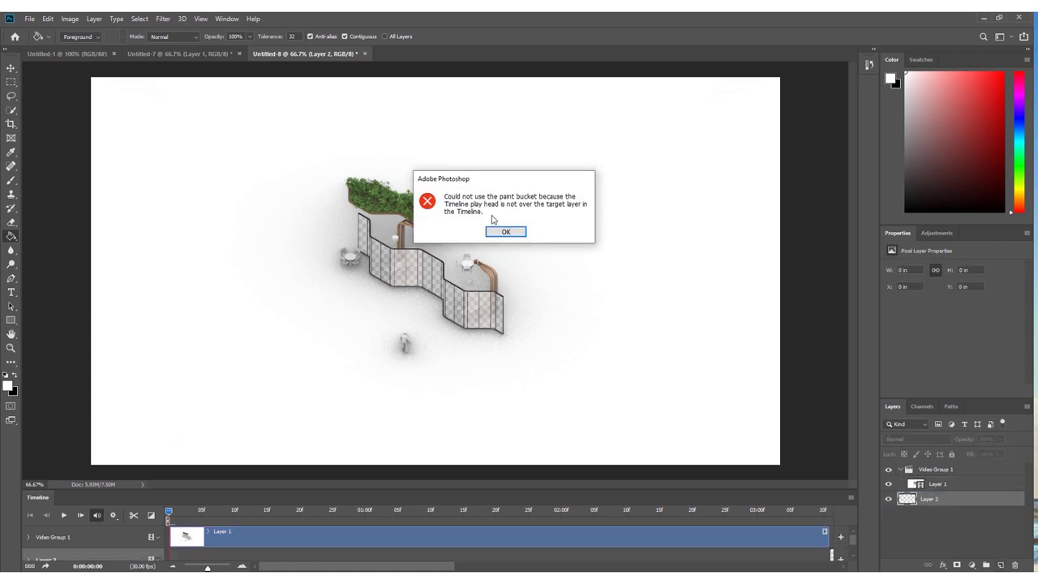
pyautogui.click(512, 234)
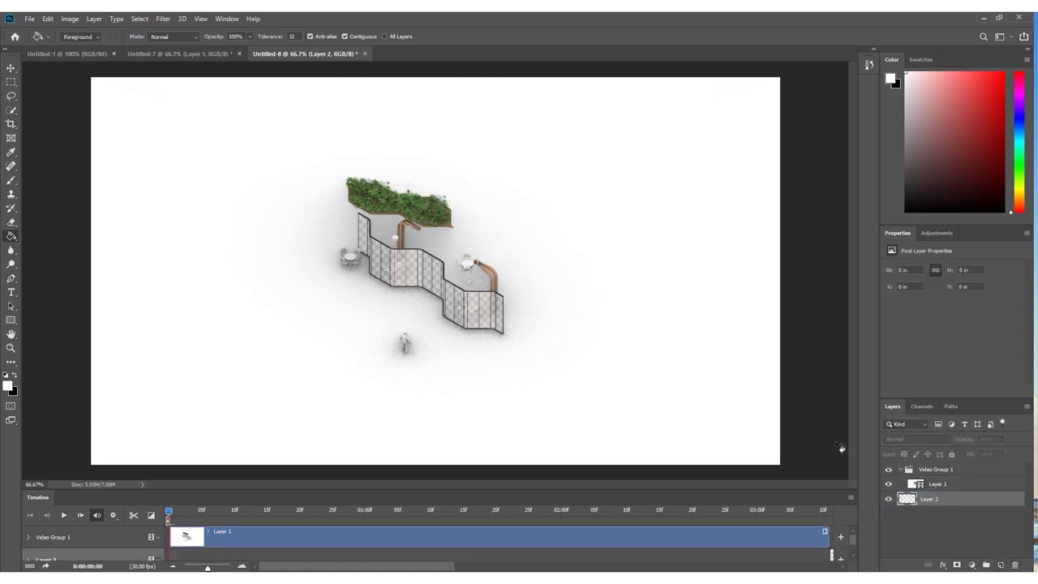
pyautogui.click(366, 206)
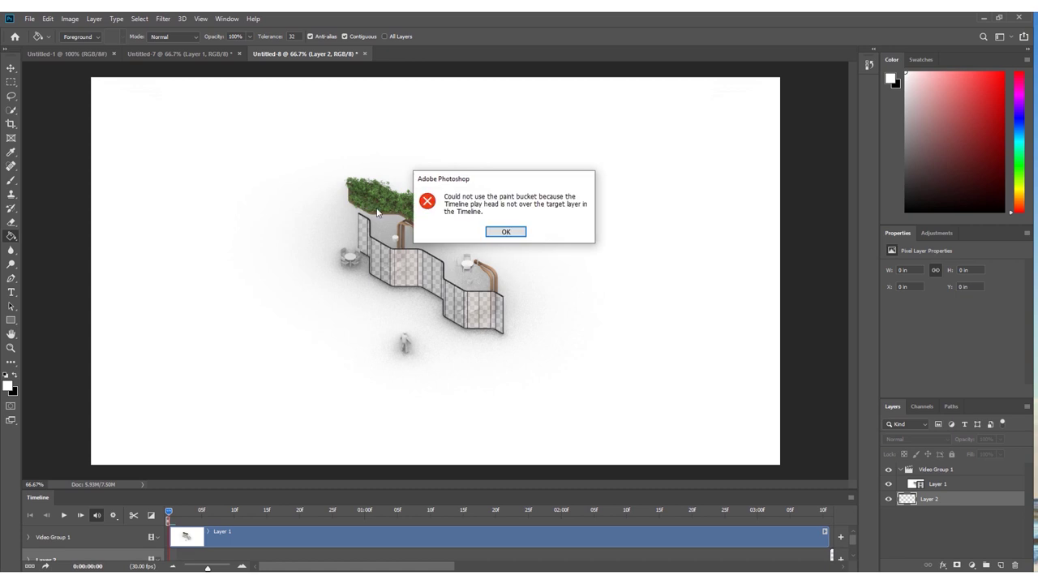
pyautogui.click(505, 233)
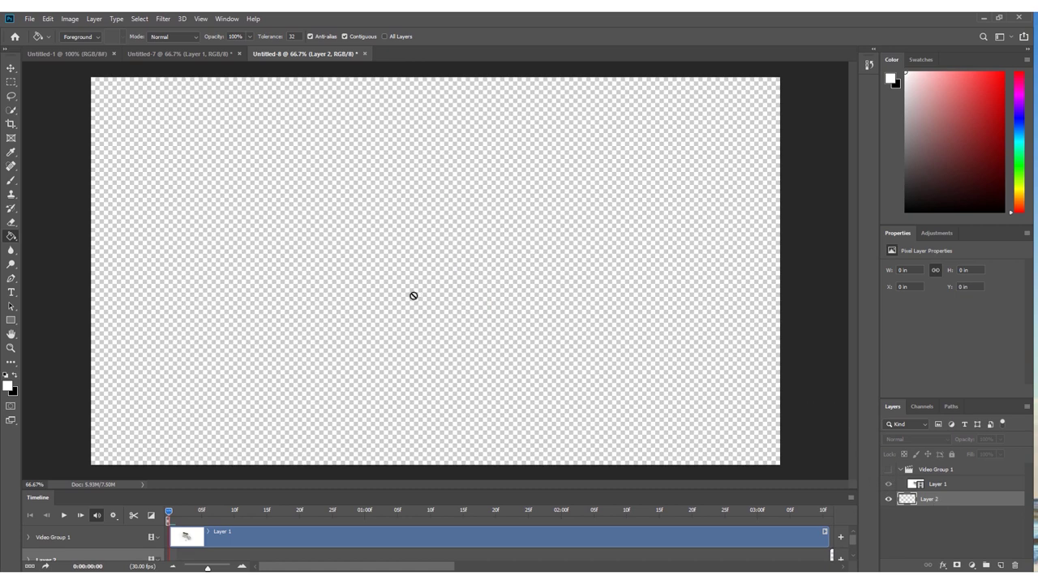
pyautogui.click(414, 295)
pyautogui.click(503, 231)
# - Fill Layer 2 with white while it sits inside Video Group 1, and move it back beneath the group, made visible again
pyautogui.click(969, 500)
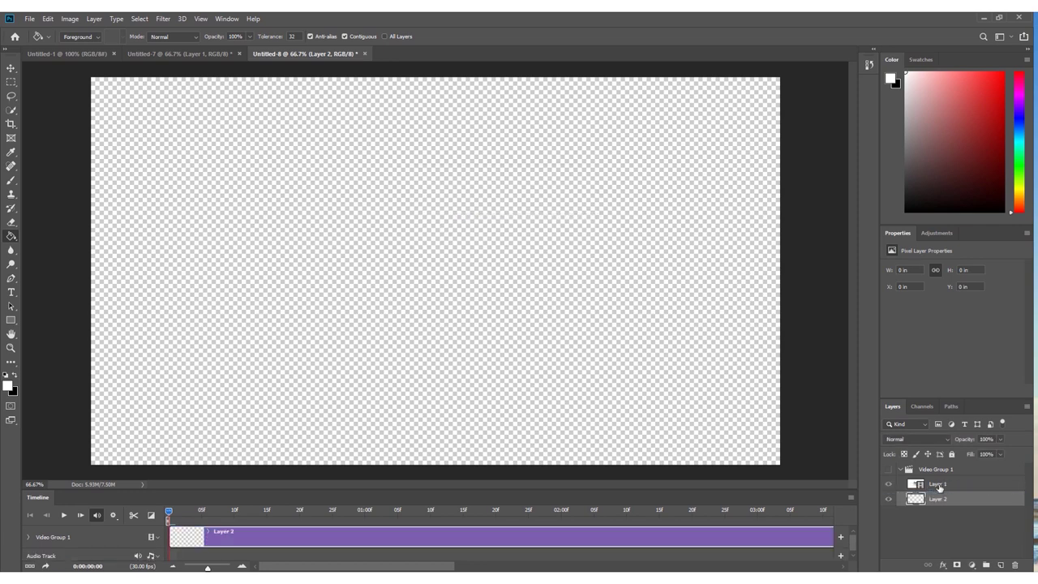
pyautogui.click(570, 398)
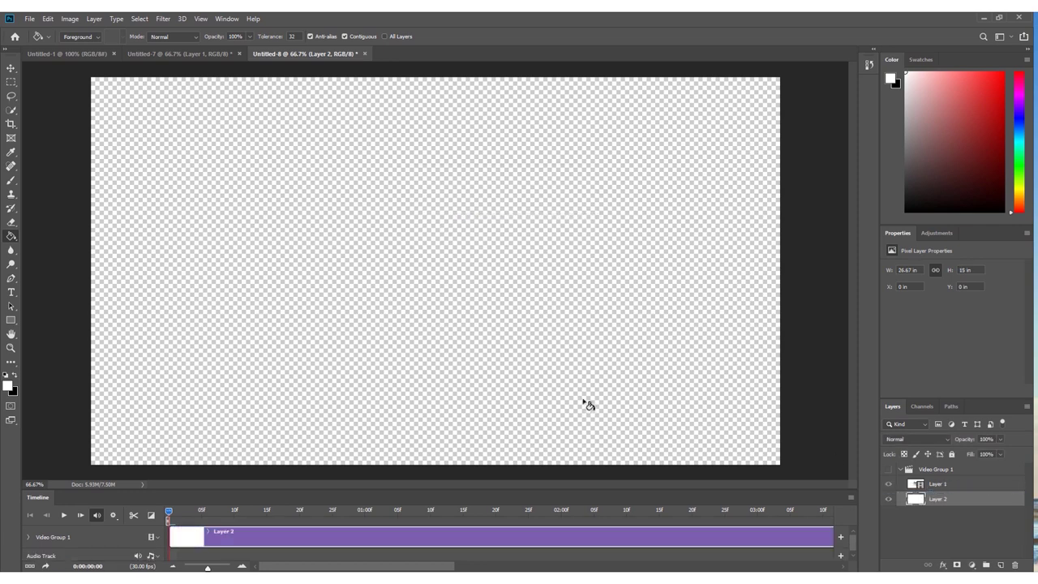
pyautogui.moveTo(951, 507); pyautogui.dragTo(948, 505)
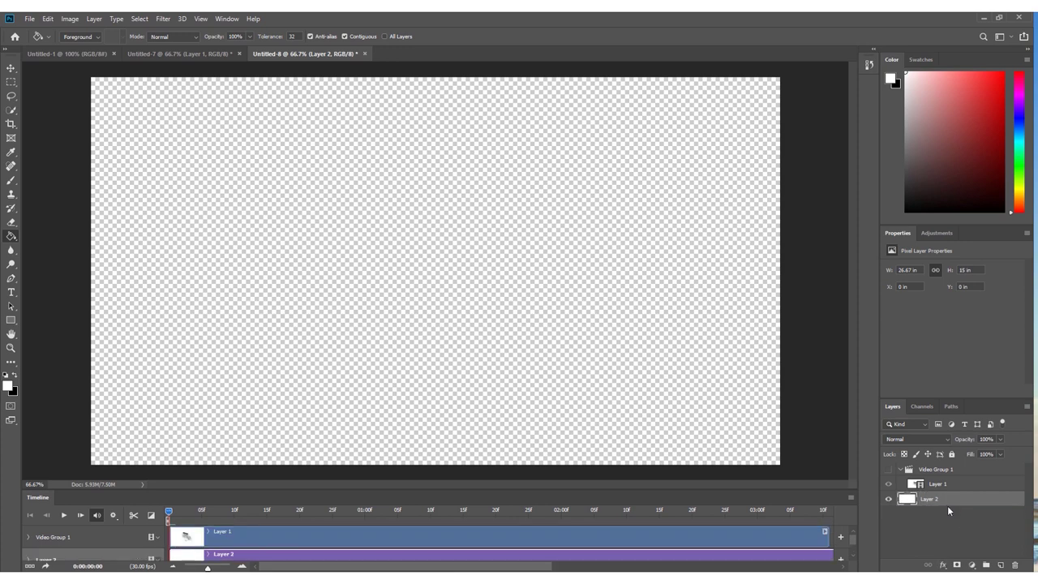
pyautogui.click(888, 470)
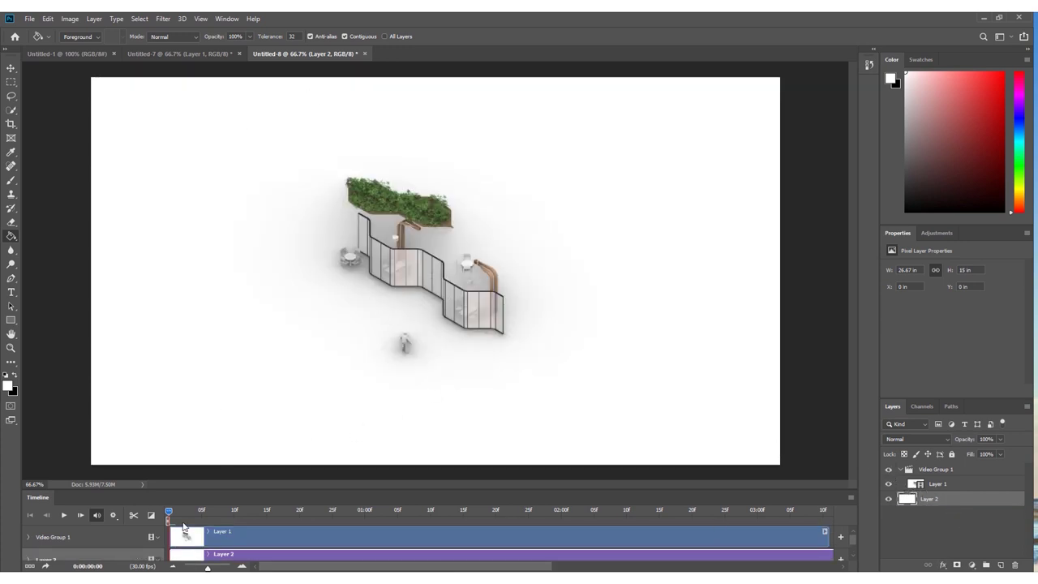
# - Trim Layer 2's clip to end together with the Layer 1 video clip, and play the animation from the start
pyautogui.click(65, 515)
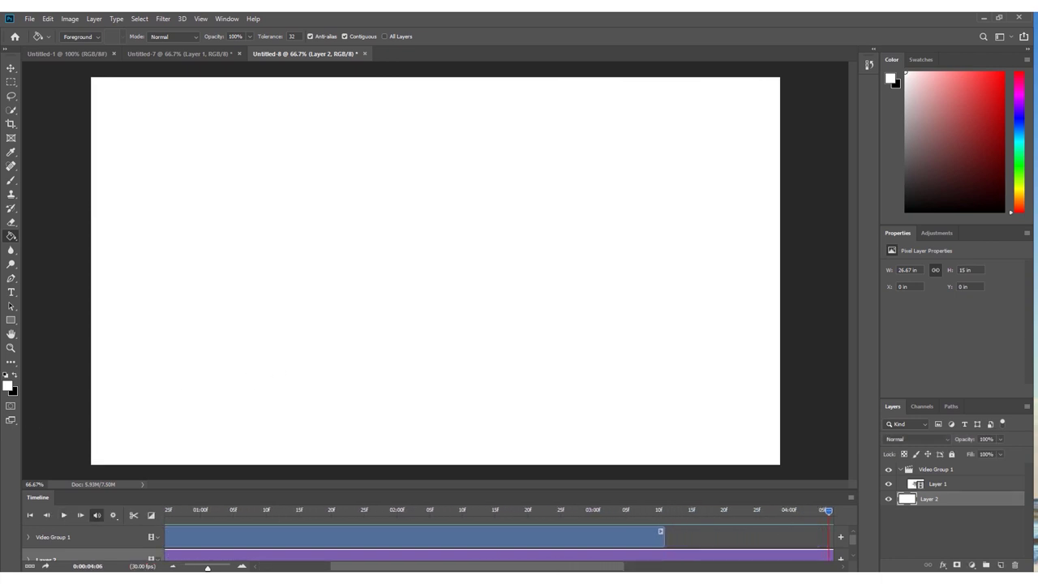
pyautogui.moveTo(585, 571); pyautogui.dragTo(394, 555)
pyautogui.moveTo(481, 566); pyautogui.dragTo(316, 567)
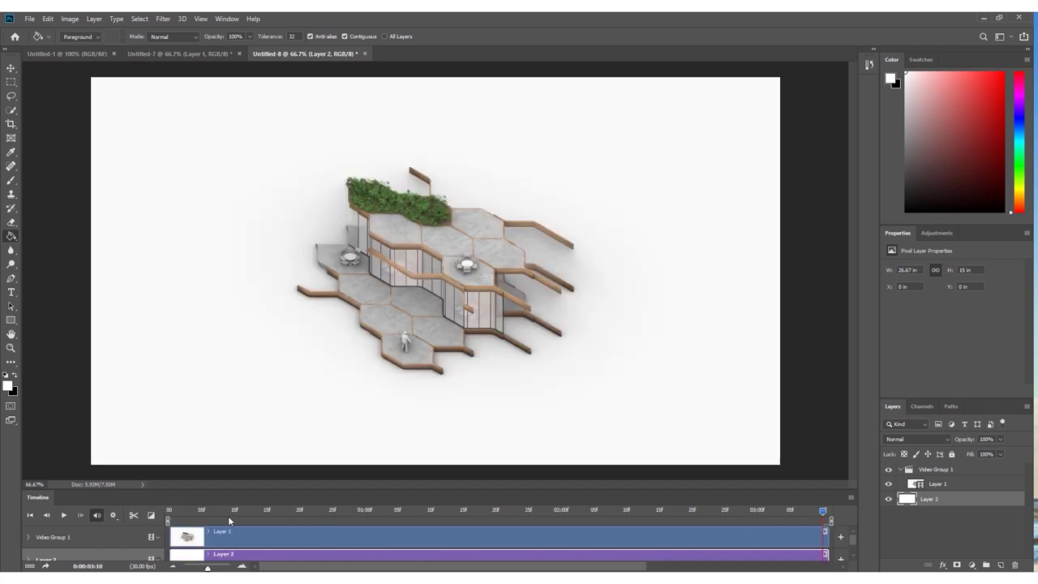
pyautogui.click(64, 516)
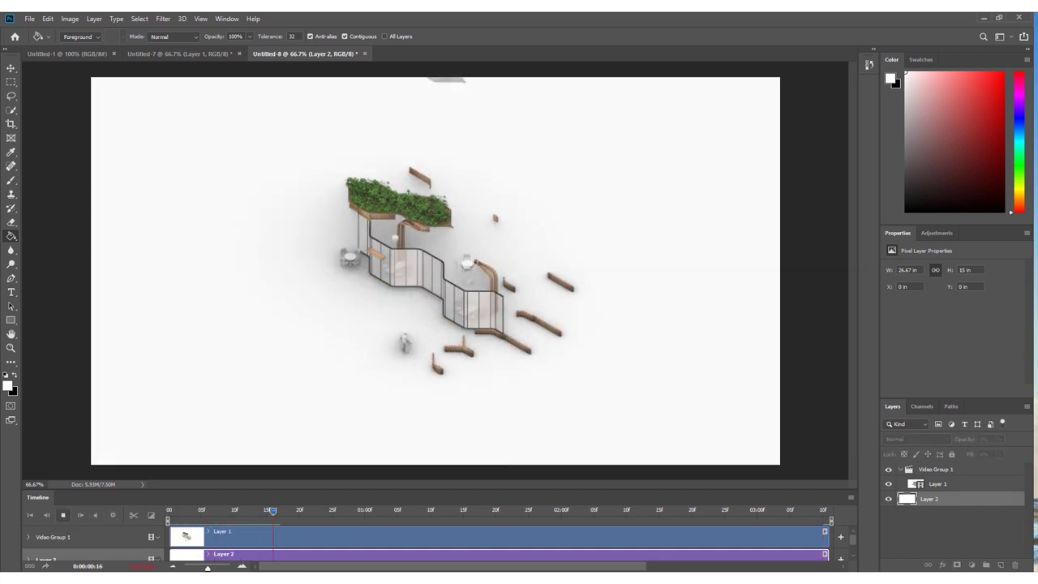